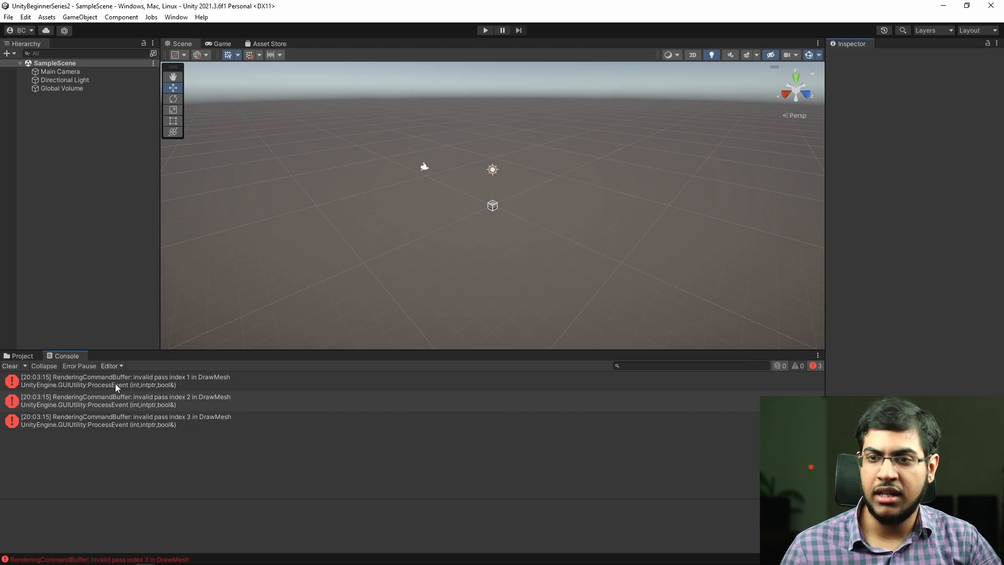
# Clear the error messages from the console and shrink the lower pane to enlarge the Scene view.
pyautogui.click(135, 409)
pyautogui.press('Down')
pyautogui.click(136, 388)
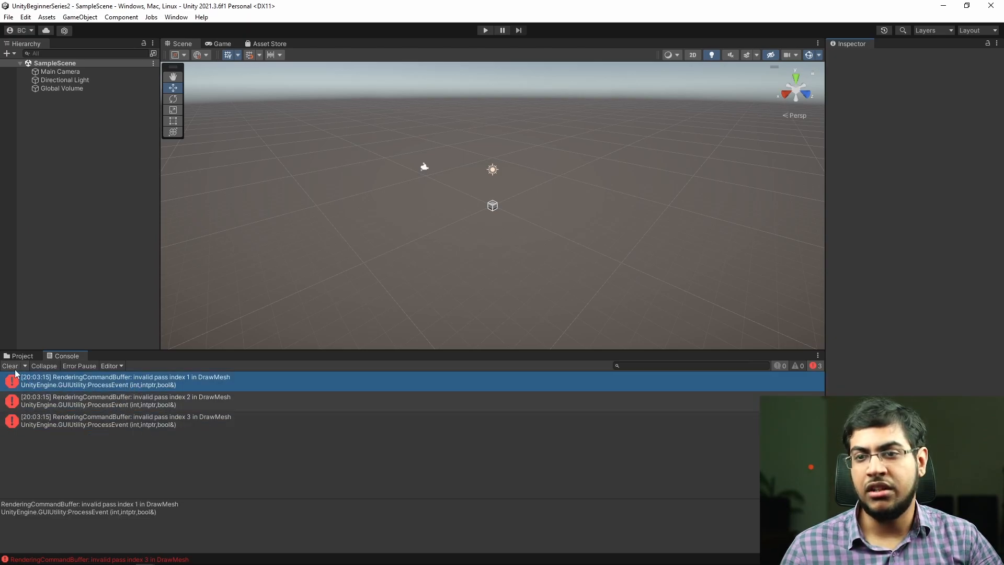
pyautogui.click(10, 366)
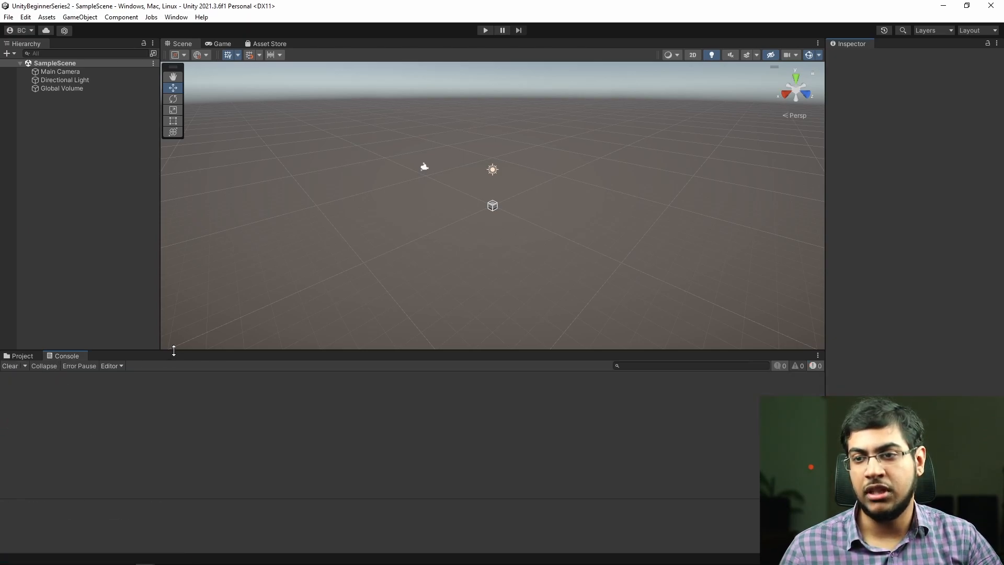
pyautogui.moveTo(173, 350); pyautogui.dragTo(173, 389)
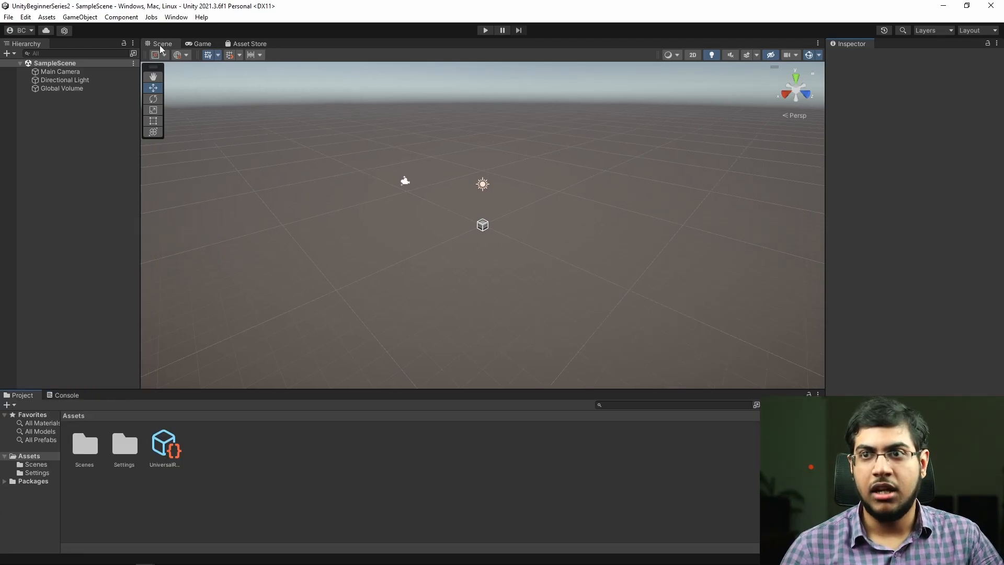
# Maximize and restore the Scene, Hierarchy and Console windows one after another.
pyautogui.doubleClick(162, 45)
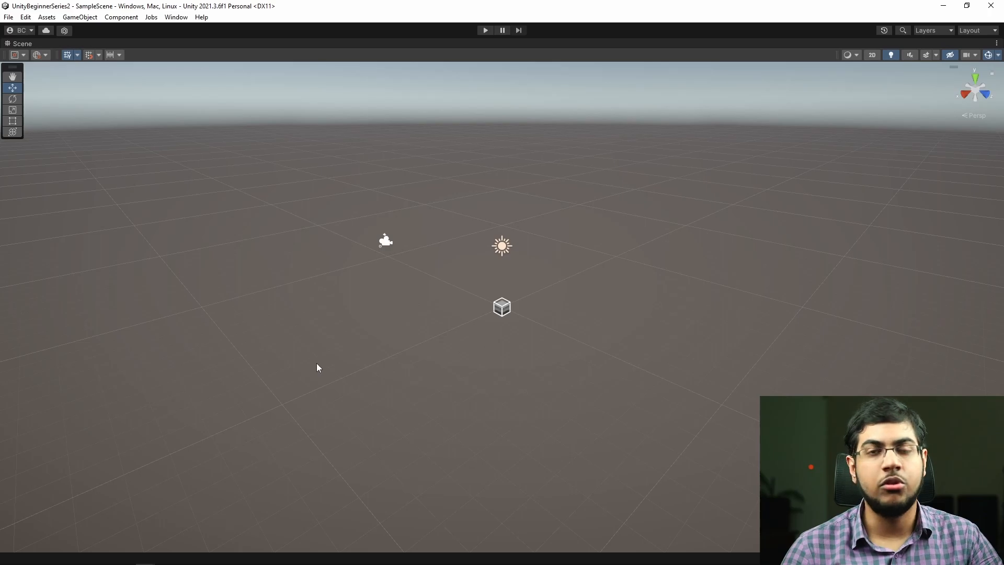
pyautogui.doubleClick(27, 43)
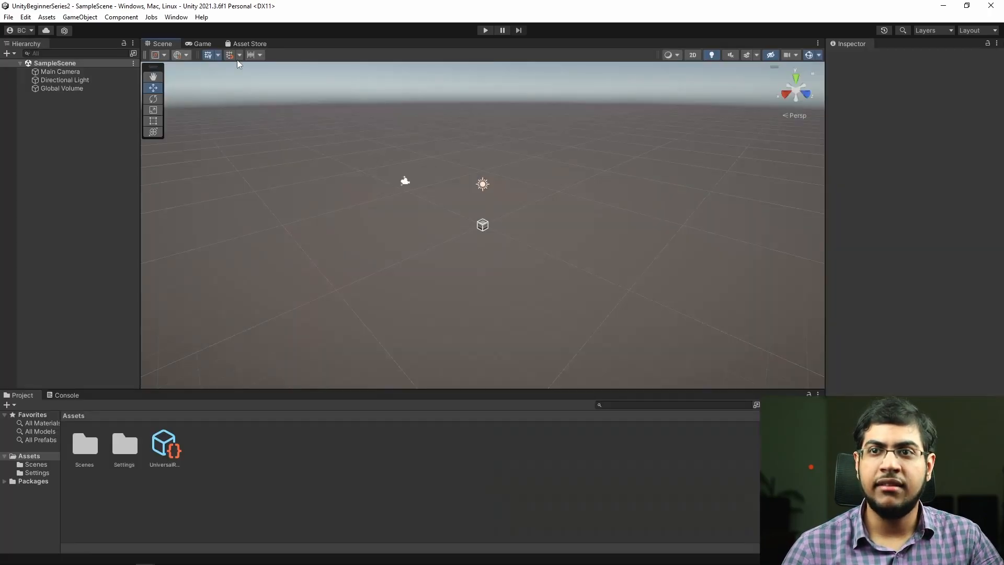
pyautogui.doubleClick(26, 44)
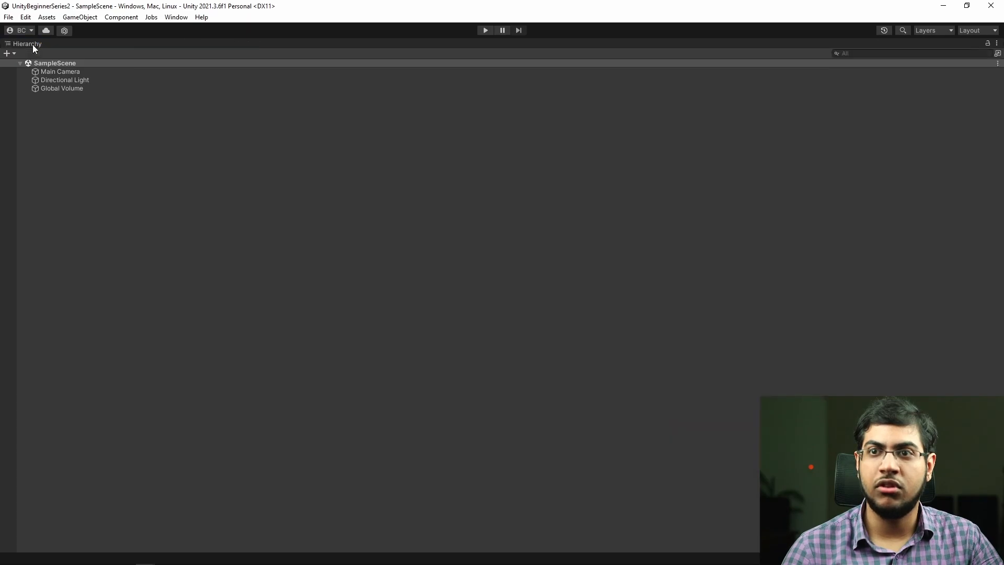
pyautogui.doubleClick(41, 44)
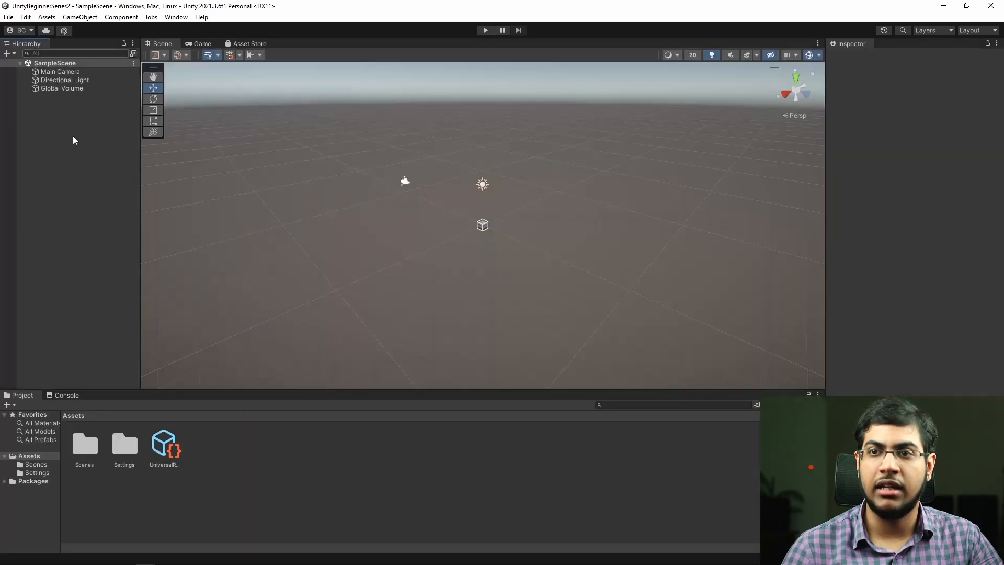
pyautogui.click(61, 397)
pyautogui.doubleClick(60, 396)
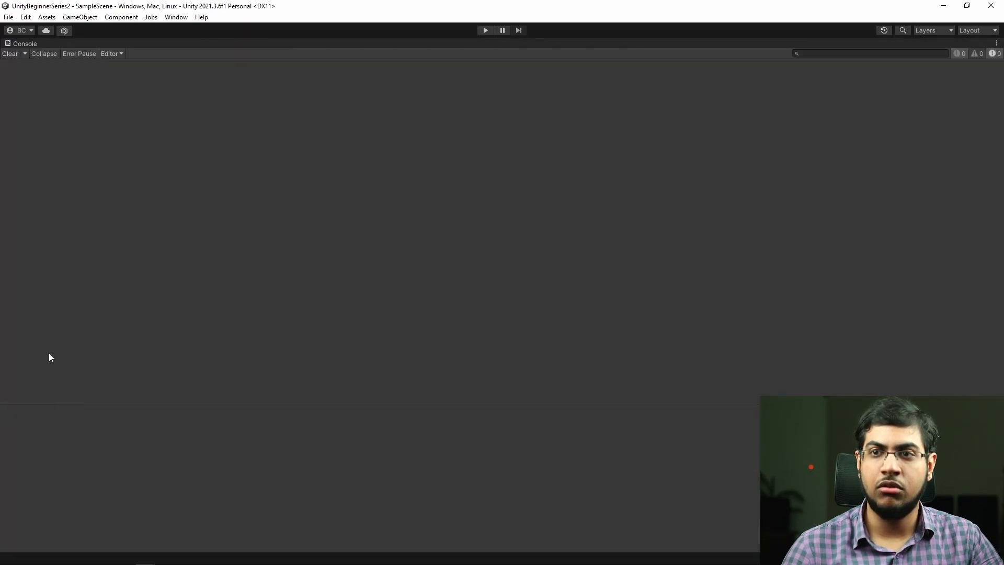
pyautogui.doubleClick(23, 44)
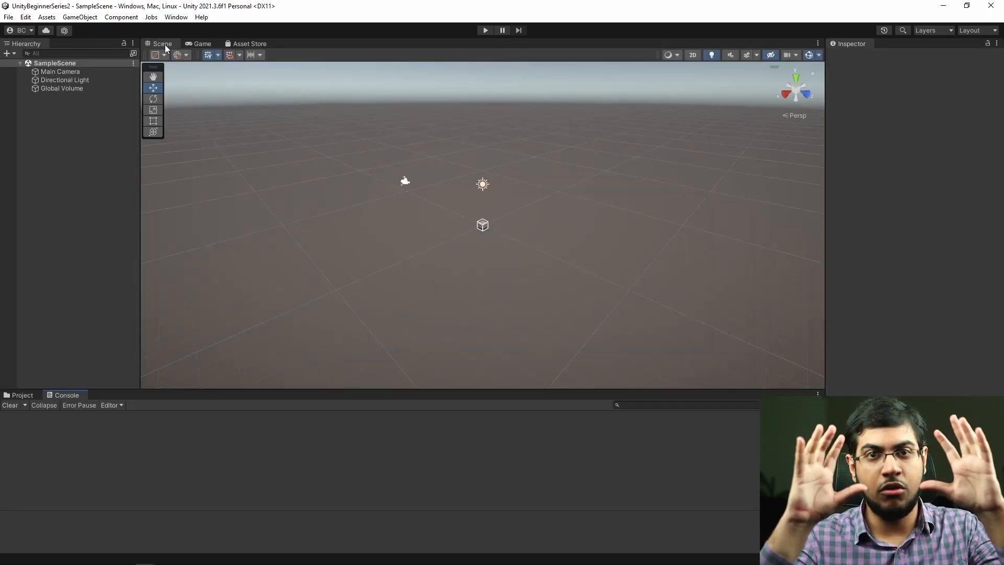
# Add a 3D Plane to the scene, keep its default name and leave it deselected.
pyautogui.click(7, 53)
pyautogui.moveTo(46, 93)
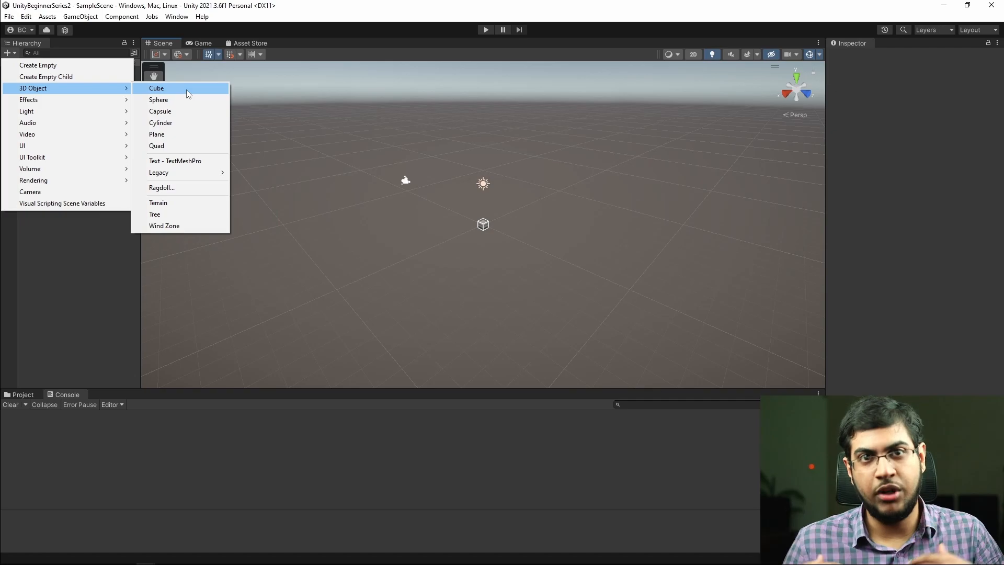
pyautogui.click(157, 134)
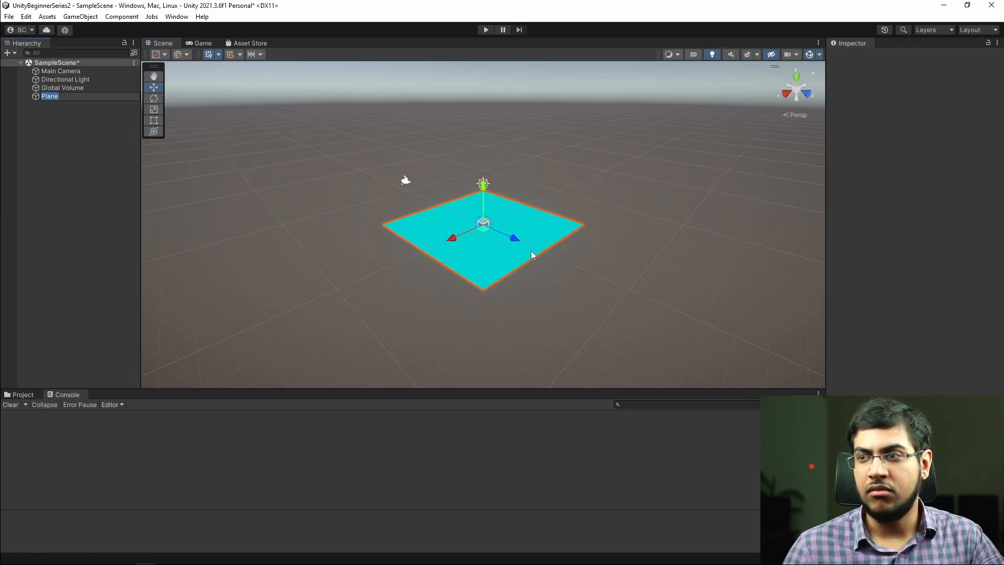
pyautogui.click(77, 143)
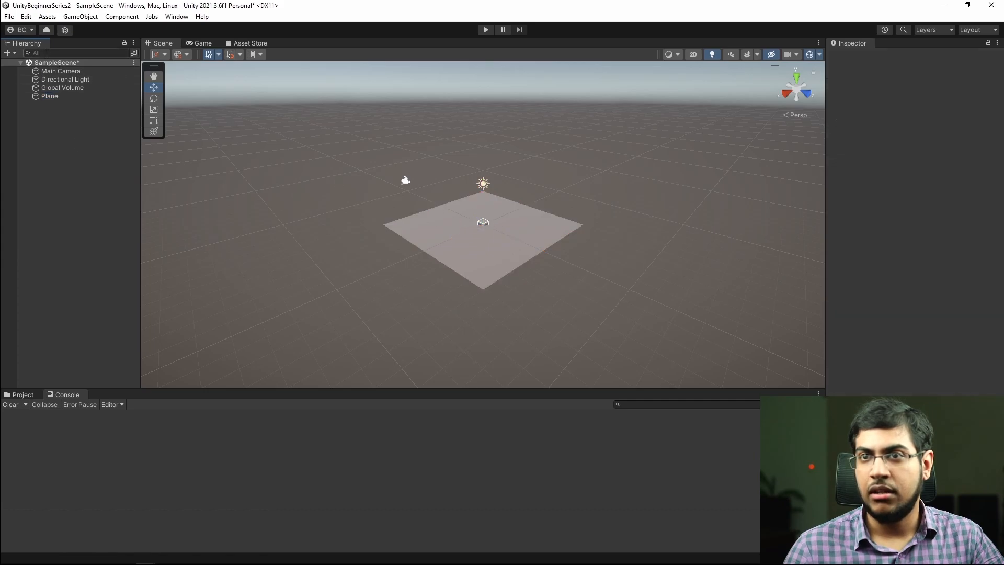
pyautogui.click(479, 260)
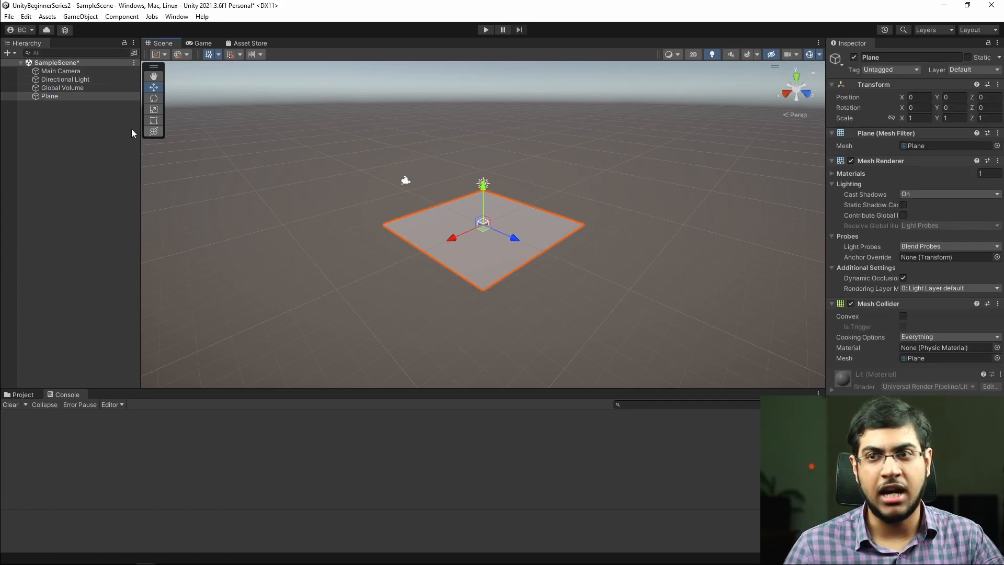
pyautogui.click(93, 131)
# Add a 3D Sphere to the scene and raise it so it sits above the plane.
pyautogui.click(7, 53)
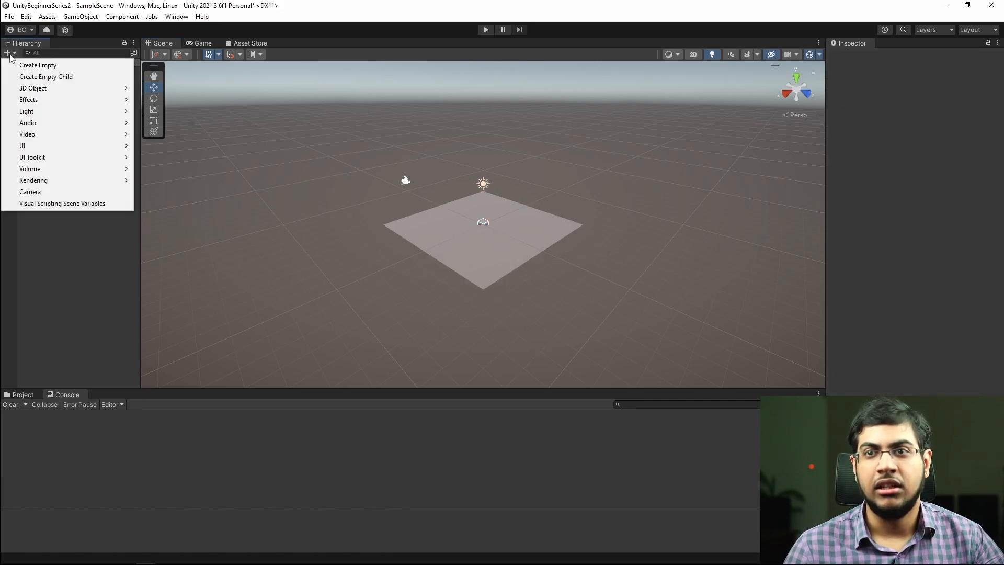
pyautogui.moveTo(82, 91)
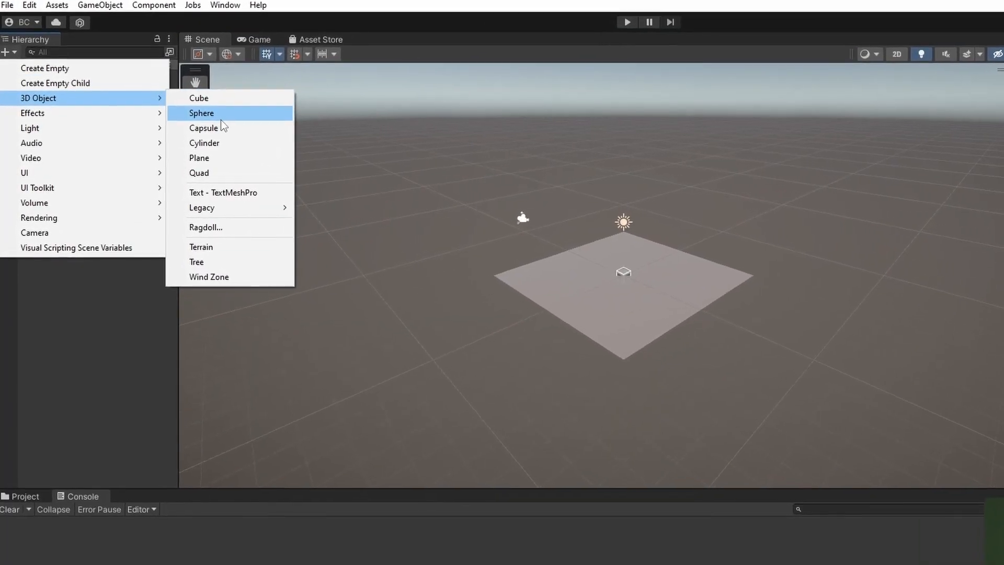
pyautogui.click(231, 111)
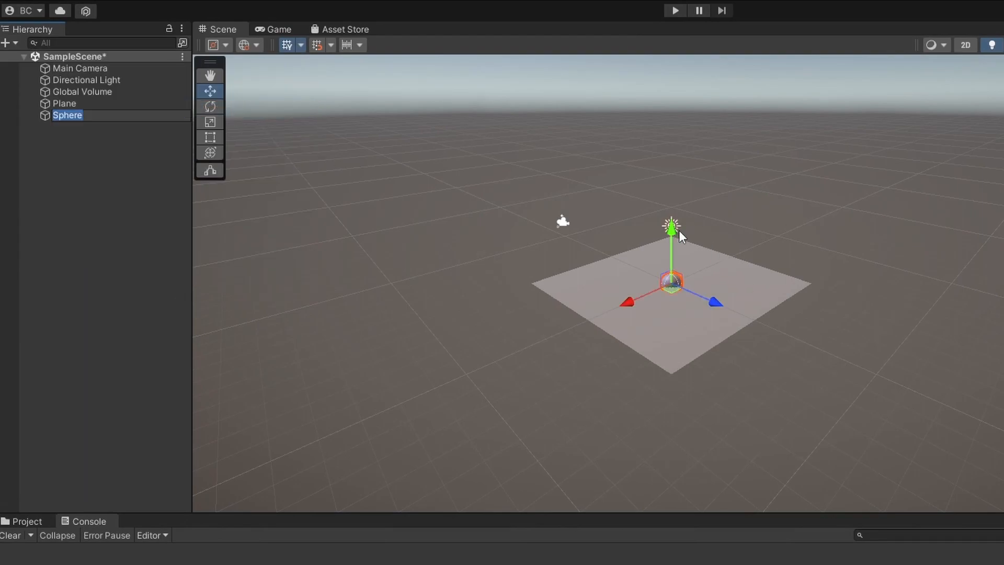
pyautogui.moveTo(672, 231); pyautogui.dragTo(674, 215)
# Add a 3D Cylinder, move it along the red axis away from the sphere and raise it onto the plane.
pyautogui.click(5, 42)
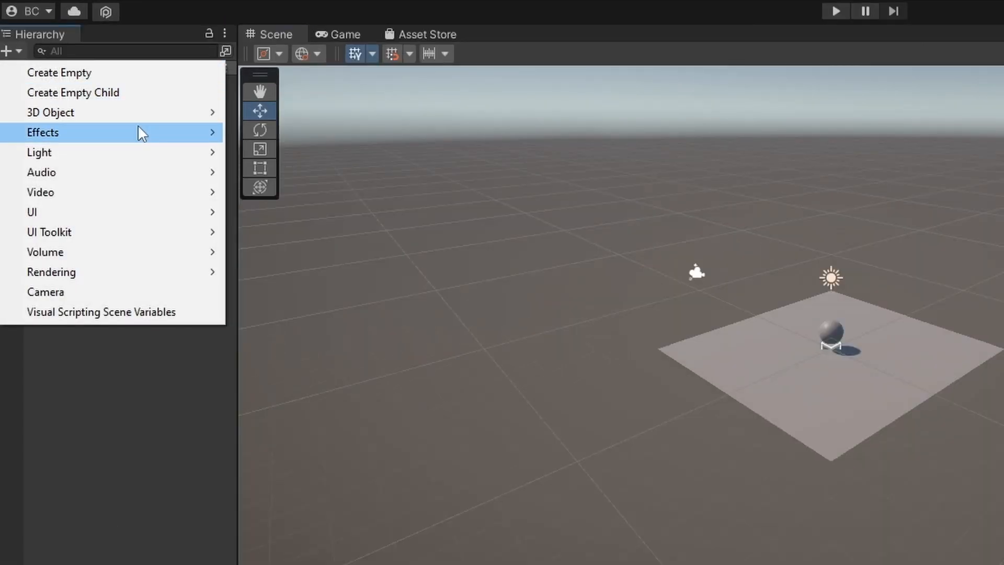
pyautogui.moveTo(108, 95)
pyautogui.click(283, 172)
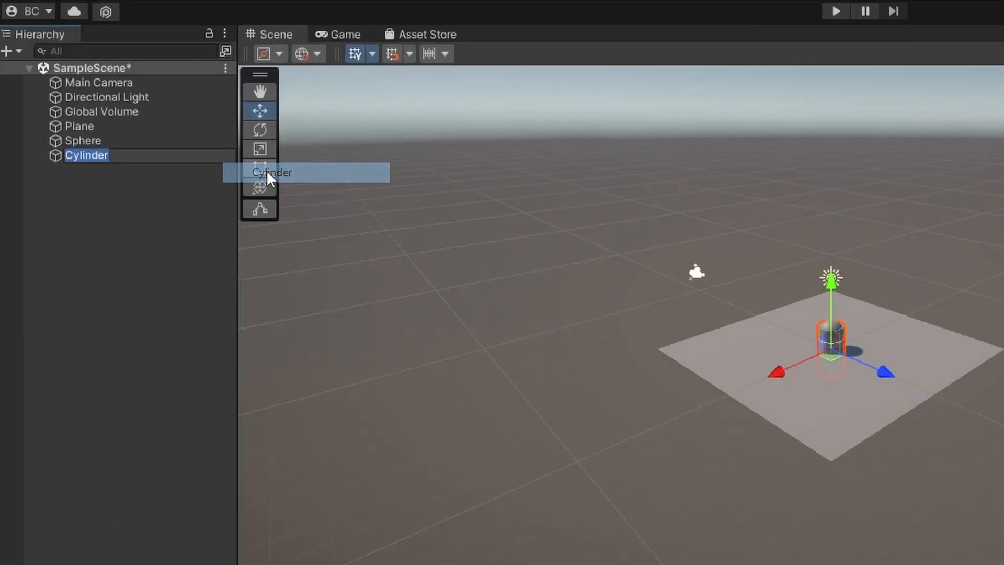
pyautogui.moveTo(774, 371); pyautogui.dragTo(681, 418)
pyautogui.moveTo(737, 320); pyautogui.dragTo(739, 283)
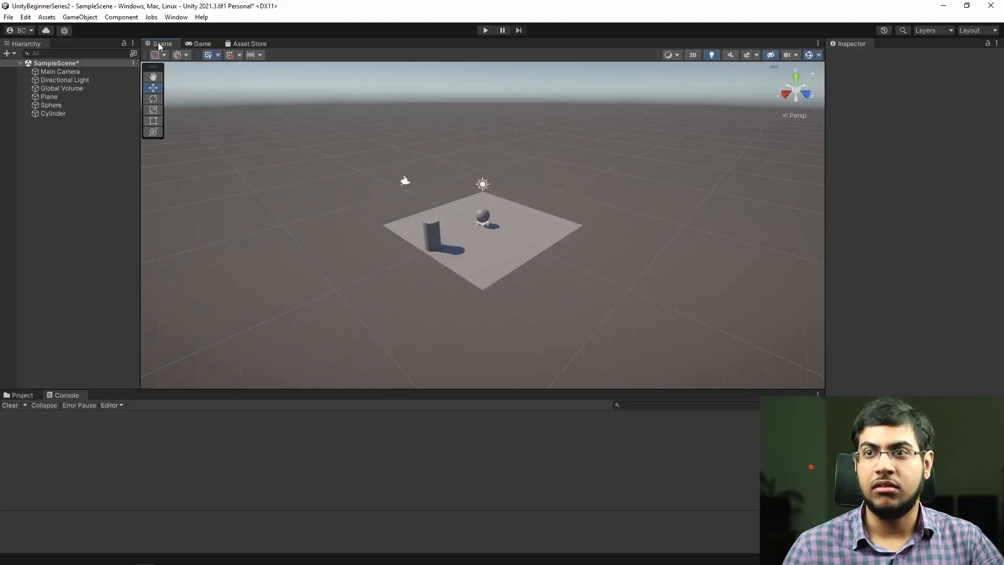
# Maximize the Scene view, box-select all the objects in it and clear the selection.
pyautogui.doubleClick(159, 46)
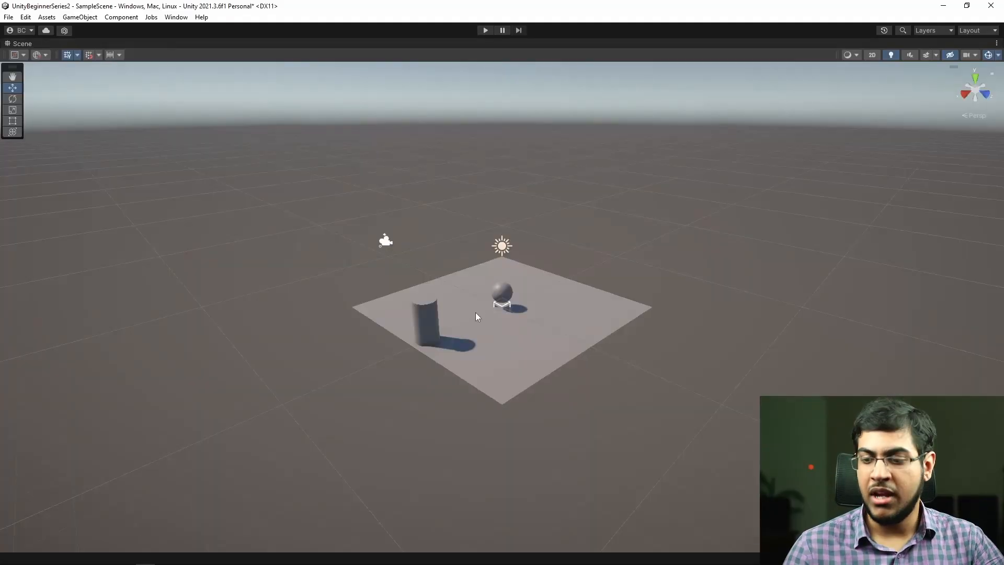
pyautogui.moveTo(497, 313); pyautogui.dragTo(412, 284, button='middle')
pyautogui.moveTo(411, 284); pyautogui.dragTo(489, 294, button='right')
pyautogui.moveTo(507, 237); pyautogui.dragTo(763, 234)
pyautogui.moveTo(659, 207); pyautogui.dragTo(234, 482)
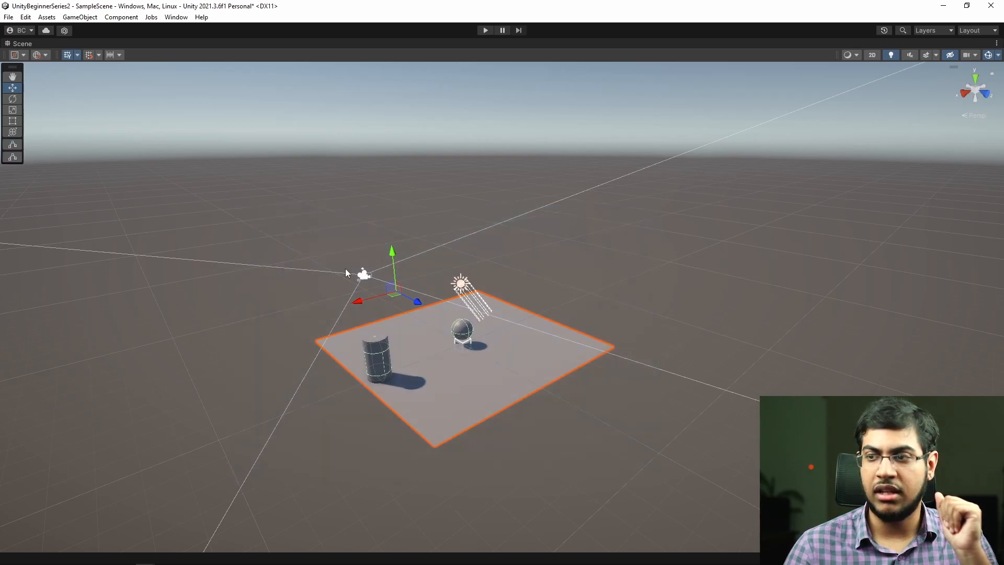
pyautogui.click(694, 299)
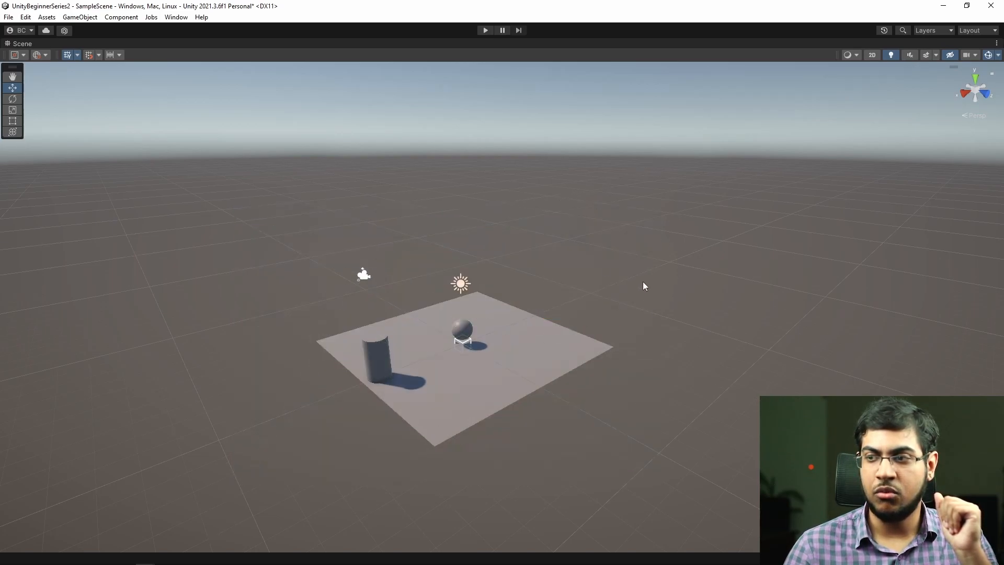
# Select the cylinder, frame it in the Scene view and examine it from closer and farther away.
pyautogui.moveTo(264, 304); pyautogui.dragTo(359, 391)
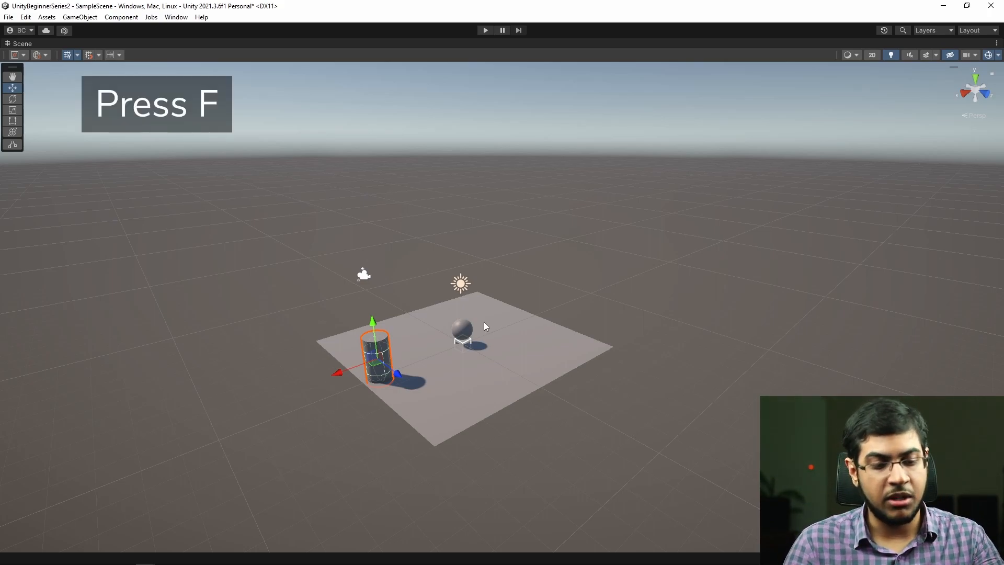
pyautogui.press('f')
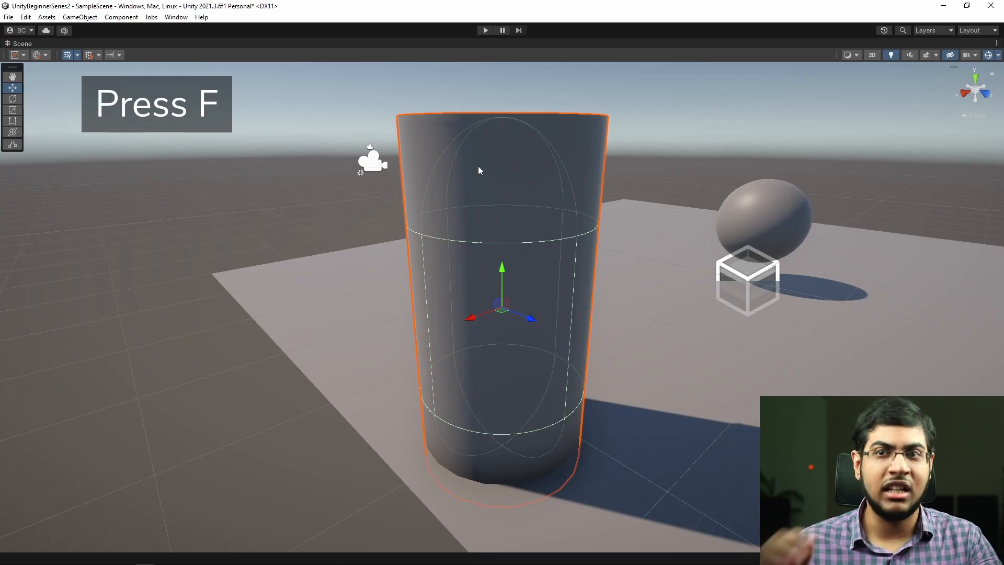
pyautogui.scroll(3, 540, 313)
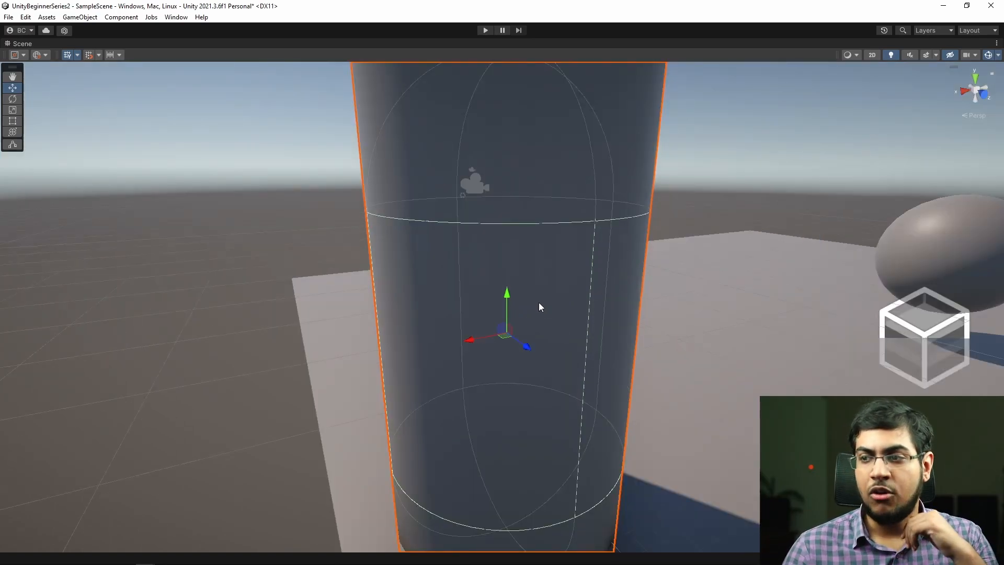
pyautogui.scroll(-5, 540, 307)
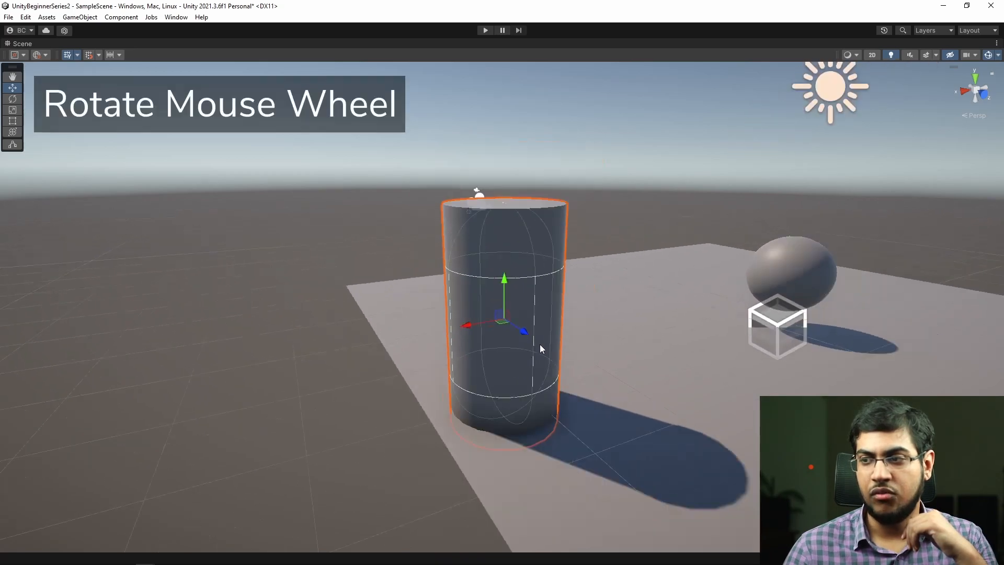
pyautogui.scroll(-5, 540, 346)
pyautogui.scroll(5, 542, 341)
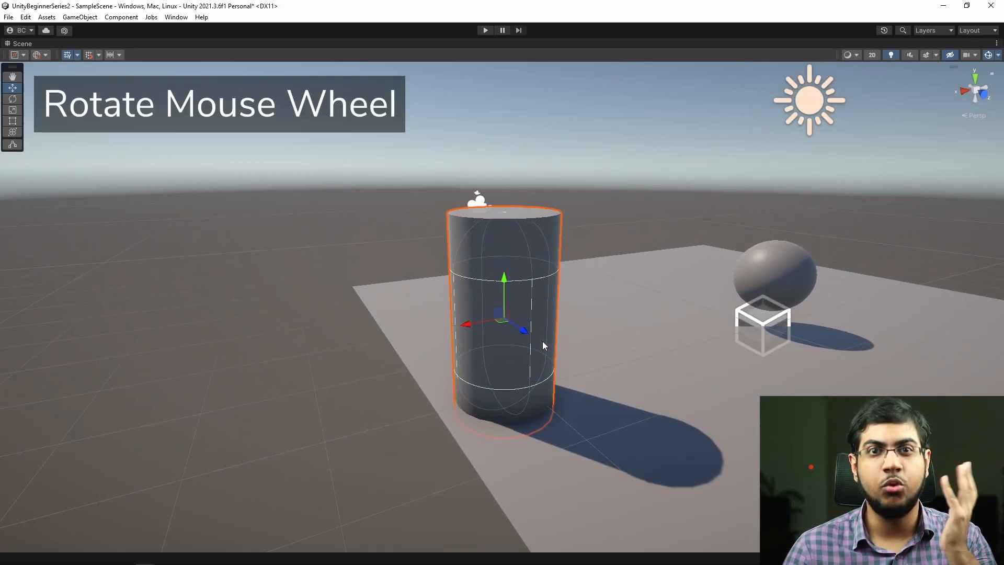
pyautogui.scroll(3, 542, 341)
pyautogui.scroll(-3, 544, 340)
pyautogui.scroll(-3, 545, 341)
pyautogui.scroll(2, 551, 343)
pyautogui.scroll(-2, 551, 340)
pyautogui.scroll(3, 551, 338)
# Move the cylinder along the blue and red axes, and raise it slightly along the green axis.
pyautogui.moveTo(524, 327); pyautogui.dragTo(595, 400)
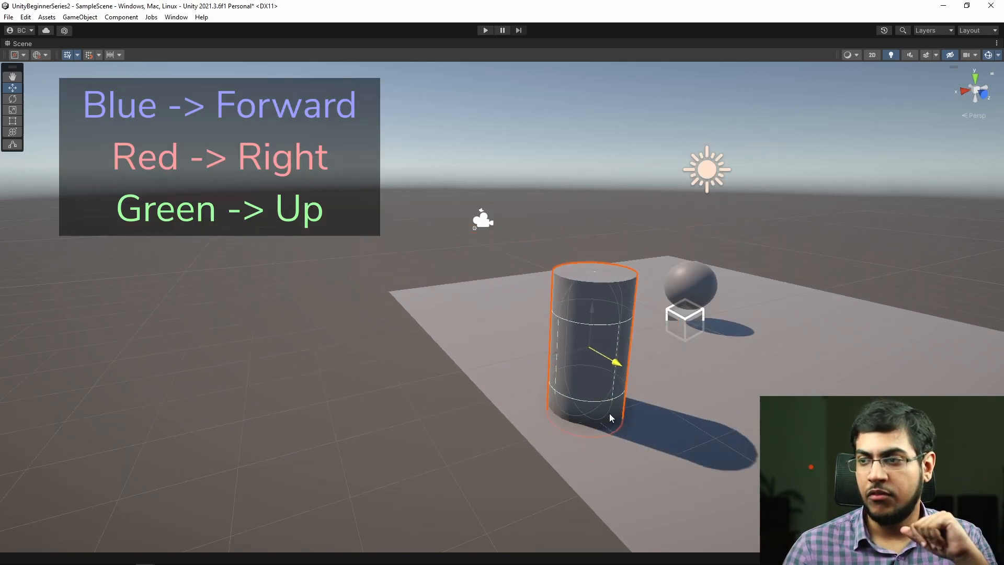
pyautogui.moveTo(527, 343); pyautogui.dragTo(518, 378)
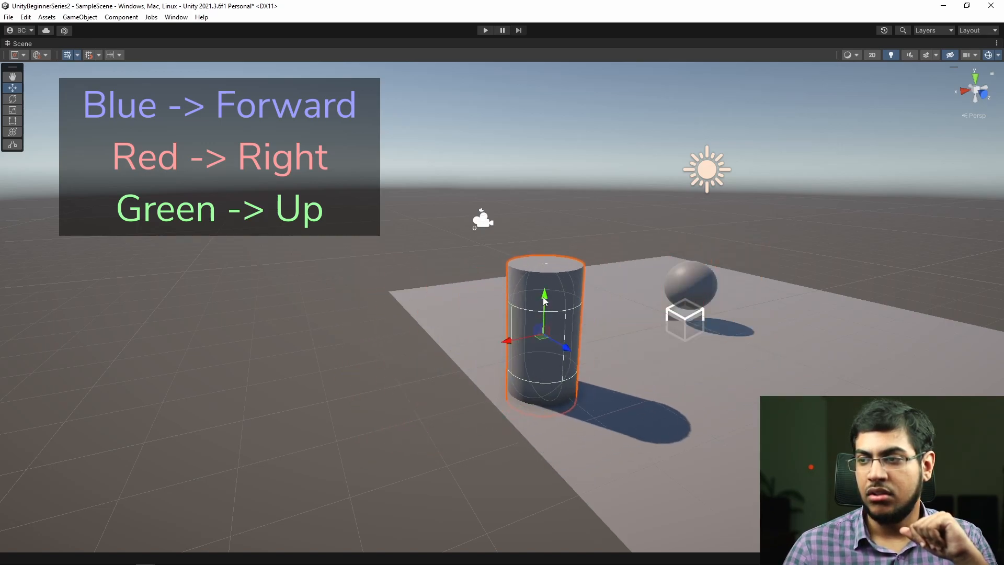
pyautogui.moveTo(546, 302); pyautogui.dragTo(554, 275)
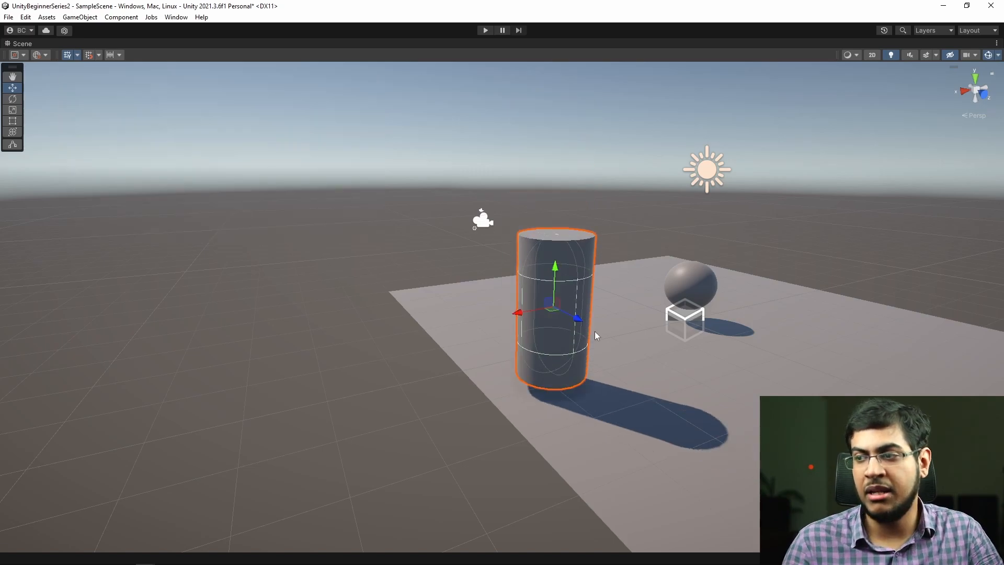
# Move the cylinder along two axes at once, within the horizontal plane and within a vertical plane, leaving it slightly above the ground plane.
pyautogui.moveTo(609, 287); pyautogui.dragTo(581, 301, button='middle')
pyautogui.moveTo(581, 301); pyautogui.dragTo(626, 329, button='right')
pyautogui.moveTo(570, 258); pyautogui.dragTo(609, 310, button='middle')
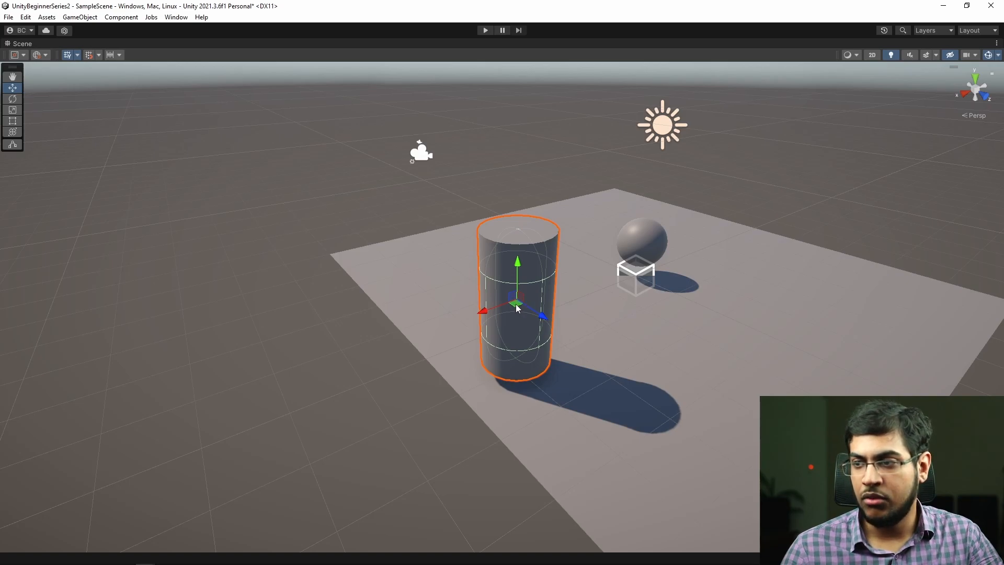
pyautogui.moveTo(517, 309)
pyautogui.mouseDown()
pyautogui.moveTo(497, 298)
pyautogui.moveTo(525, 242)
pyautogui.moveTo(704, 282)
pyautogui.moveTo(543, 386)
pyautogui.moveTo(477, 207)
pyautogui.moveTo(780, 270)
pyautogui.moveTo(560, 294)
pyautogui.moveTo(552, 312)
pyautogui.moveTo(546, 292)
pyautogui.moveTo(702, 139)
pyautogui.moveTo(686, 329)
pyautogui.moveTo(586, 148)
pyautogui.moveTo(636, 277)
pyautogui.moveTo(521, 298)
pyautogui.moveTo(403, 253)
pyautogui.moveTo(387, 346)
pyautogui.moveTo(345, 257)
pyautogui.moveTo(527, 314)
pyautogui.mouseUp()
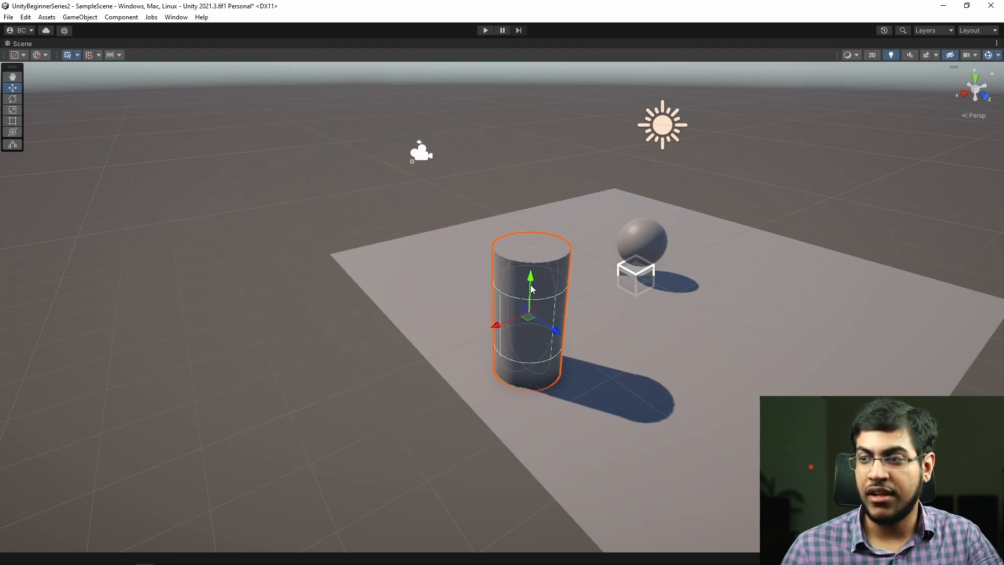
pyautogui.moveTo(528, 317); pyautogui.dragTo(544, 289)
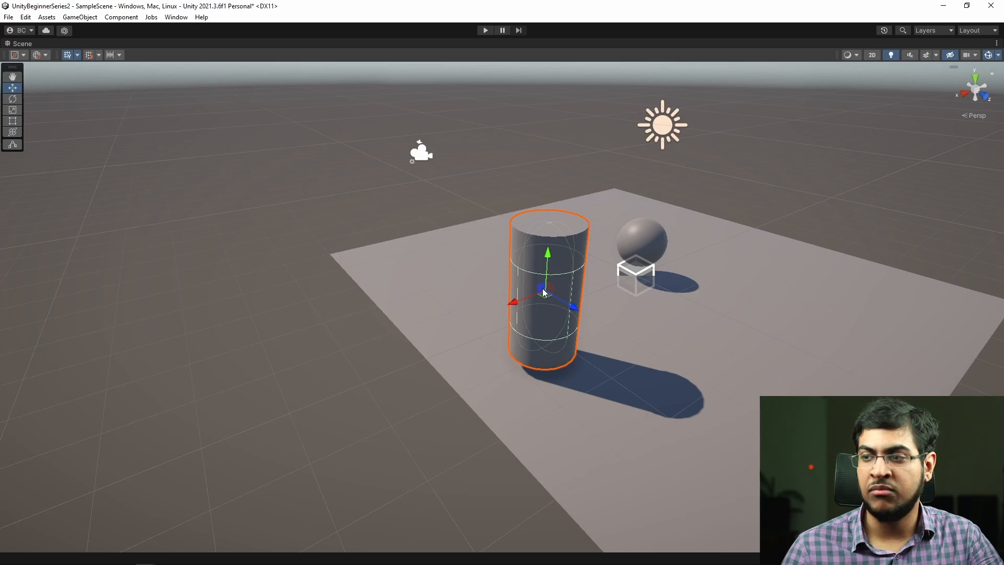
pyautogui.moveTo(572, 316)
pyautogui.mouseDown()
pyautogui.moveTo(648, 352)
pyautogui.moveTo(492, 263)
pyautogui.moveTo(574, 307)
pyautogui.mouseUp()
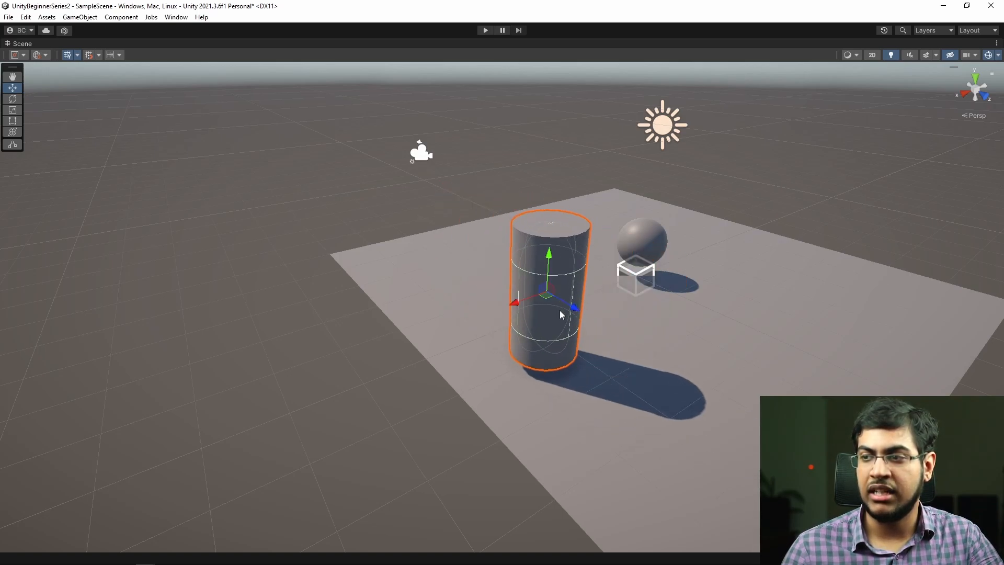
pyautogui.moveTo(663, 315); pyautogui.dragTo(699, 335, button='right')
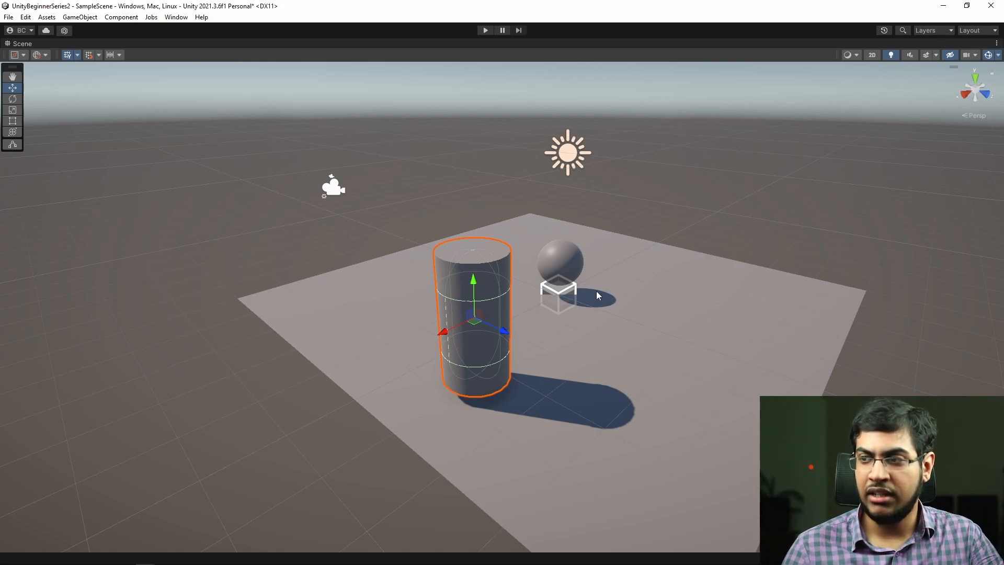
# Look around the Scene view and fly forward, backward and sideways to view the cylinder and plane from different directions.
pyautogui.moveTo(592, 281); pyautogui.dragTo(540, 245, button='right')
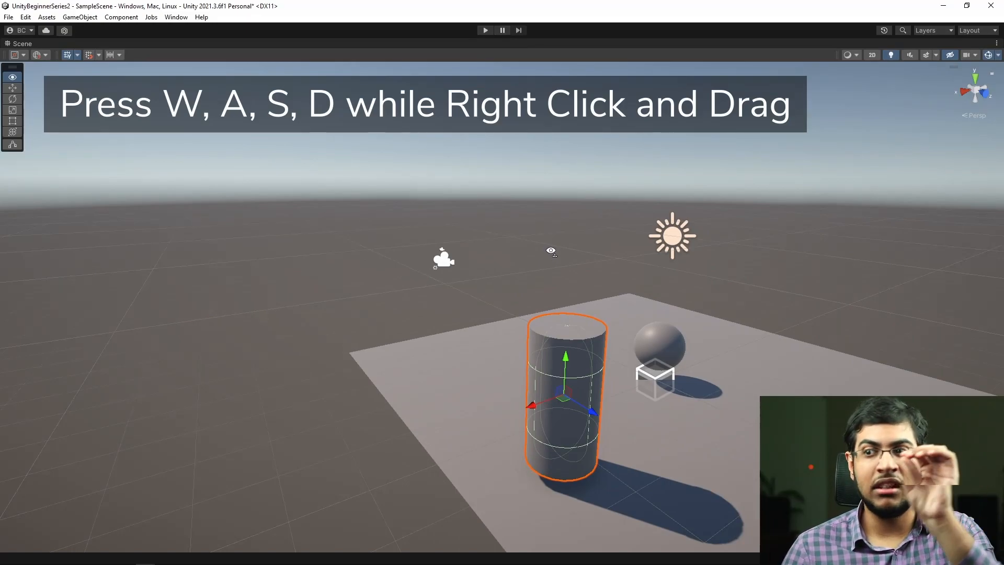
pyautogui.moveTo(551, 251); pyautogui.dragTo(542, 316, button='right')
pyautogui.press('w')
pyautogui.press('s')
pyautogui.press('d')
pyautogui.press('w')
pyautogui.press('s')
pyautogui.press('a')
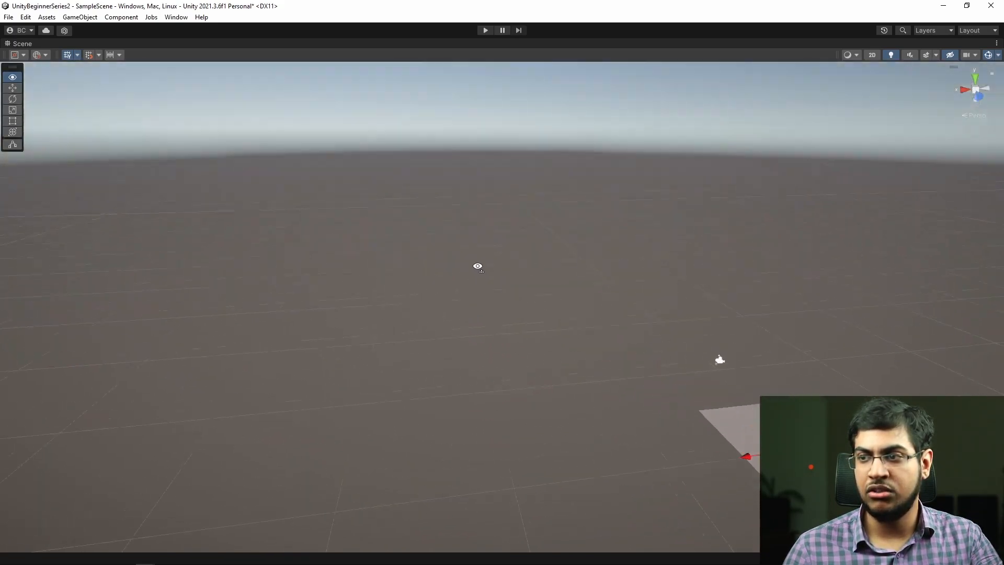
pyautogui.moveTo(562, 274); pyautogui.dragTo(328, 276, button='right')
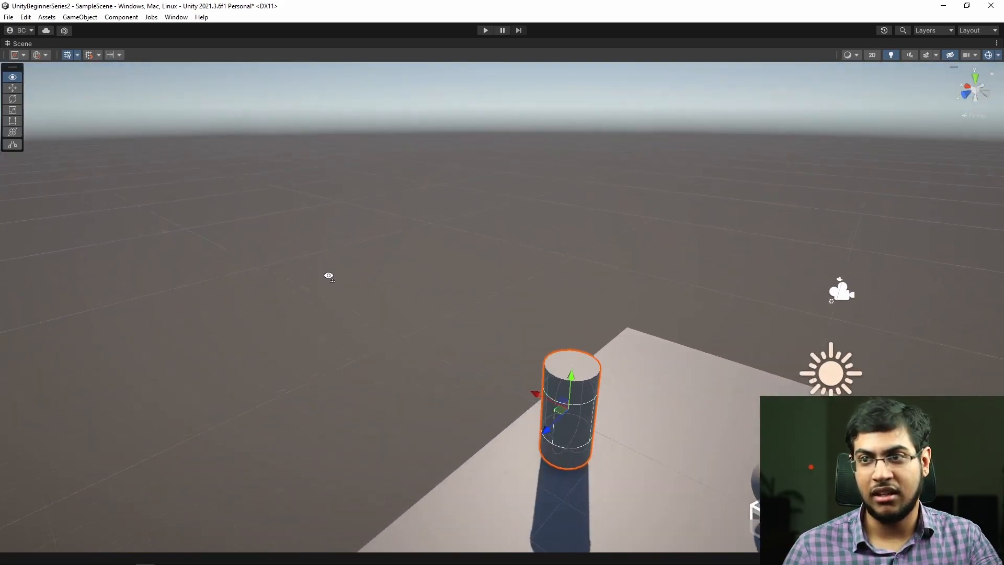
pyautogui.moveTo(465, 284); pyautogui.dragTo(198, 313, button='right')
pyautogui.moveTo(107, 335); pyautogui.dragTo(472, 277, button='right')
pyautogui.moveTo(576, 261); pyautogui.dragTo(197, 191, button='right')
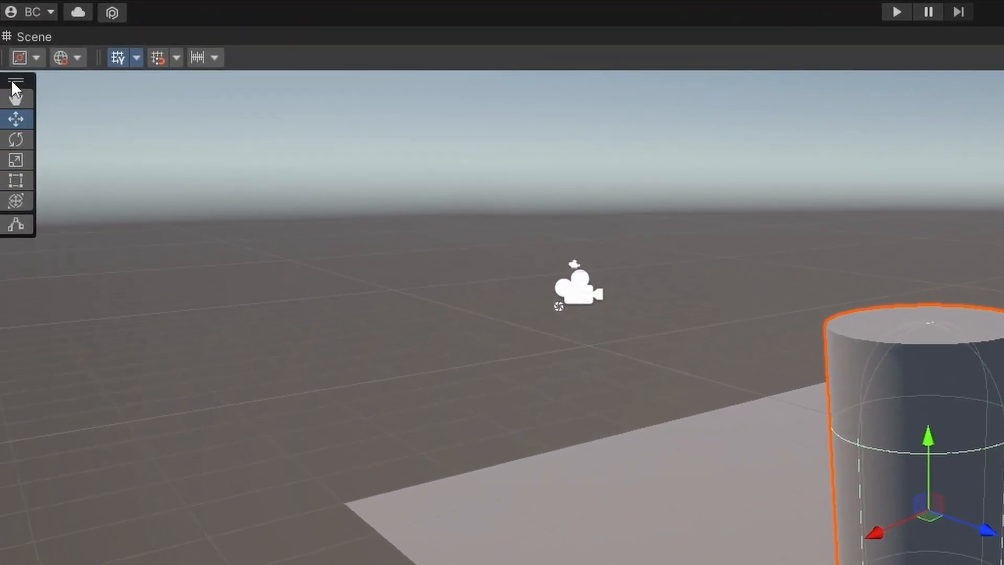
# Switch to the Hand tool and pan the Scene view with it.
pyautogui.moveTo(15, 84)
pyautogui.mouseDown()
pyautogui.moveTo(761, 428)
pyautogui.moveTo(11, 80)
pyautogui.mouseUp()
pyautogui.click(19, 95)
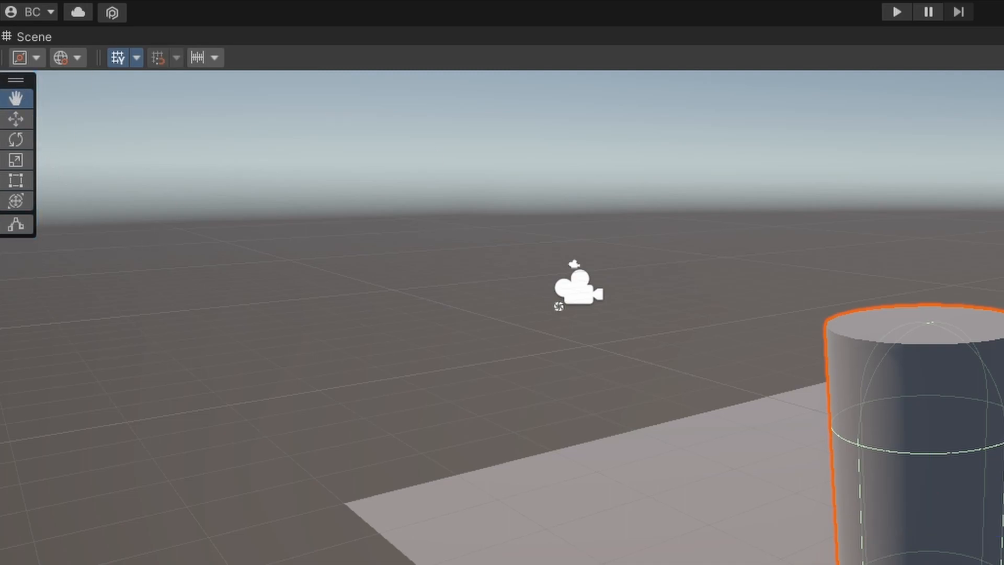
pyautogui.moveTo(1002, 220)
pyautogui.mouseDown()
pyautogui.moveTo(824, 303)
pyautogui.moveTo(1001, 204)
pyautogui.moveTo(1003, 231)
pyautogui.mouseUp()
pyautogui.moveTo(651, 246); pyautogui.dragTo(761, 287)
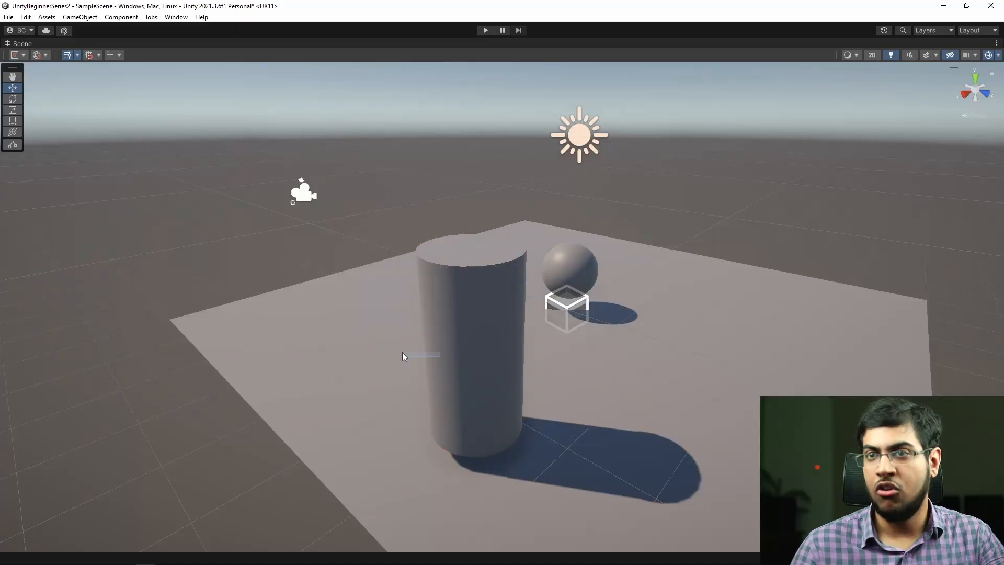
# Select the cylinder and try rotating it about its axes with the Rotate tool and scaling it uniformly with the Scale tool.
pyautogui.click(464, 312)
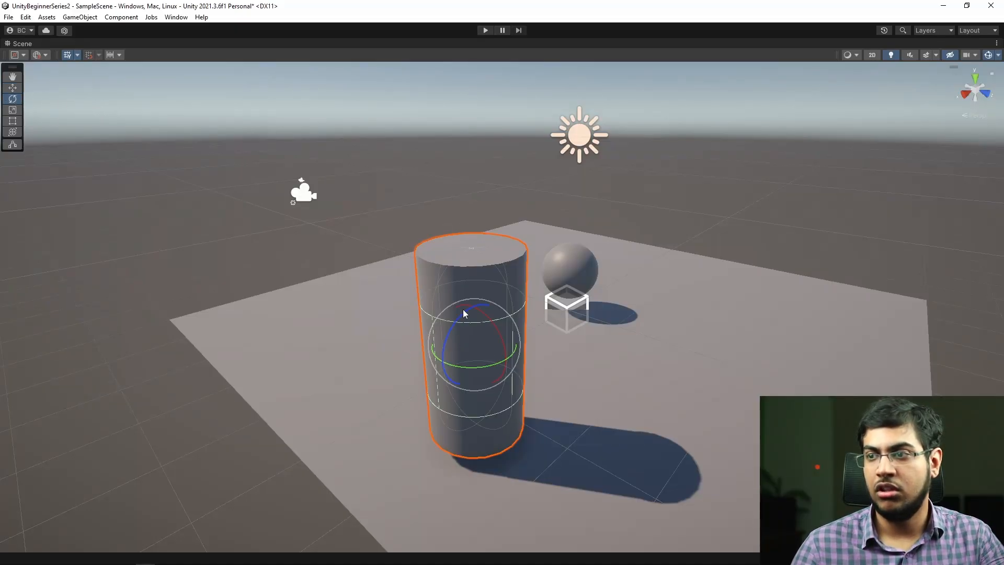
pyautogui.moveTo(492, 336); pyautogui.dragTo(466, 318)
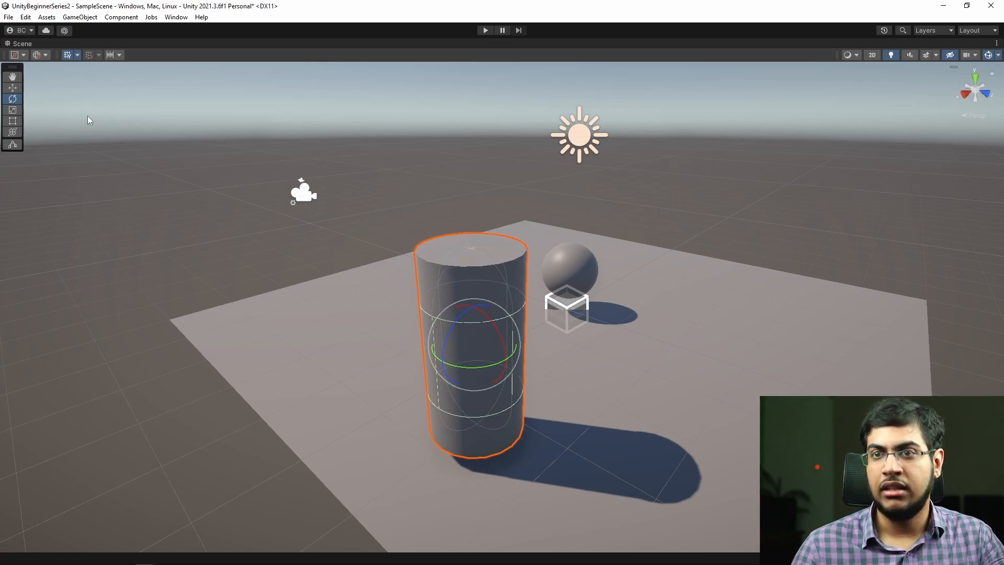
pyautogui.moveTo(506, 361); pyautogui.dragTo(485, 348)
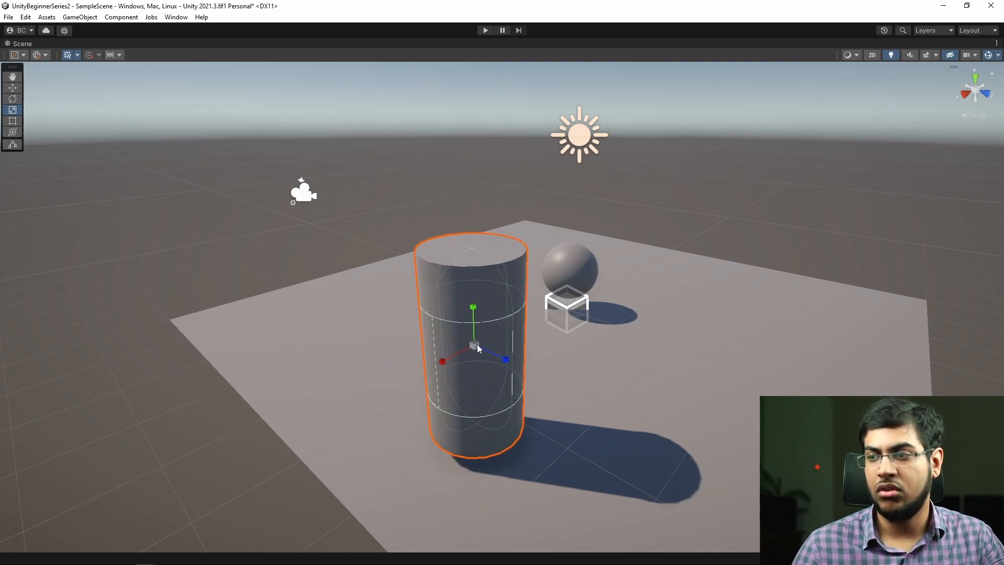
pyautogui.moveTo(476, 346)
pyautogui.mouseDown()
pyautogui.moveTo(557, 349)
pyautogui.moveTo(451, 339)
pyautogui.moveTo(657, 372)
pyautogui.moveTo(469, 351)
pyautogui.moveTo(487, 354)
pyautogui.mouseUp()
# Try the Rect tool on the cylinder, lowering and raising its upper edge by a corner handle.
pyautogui.click(13, 120)
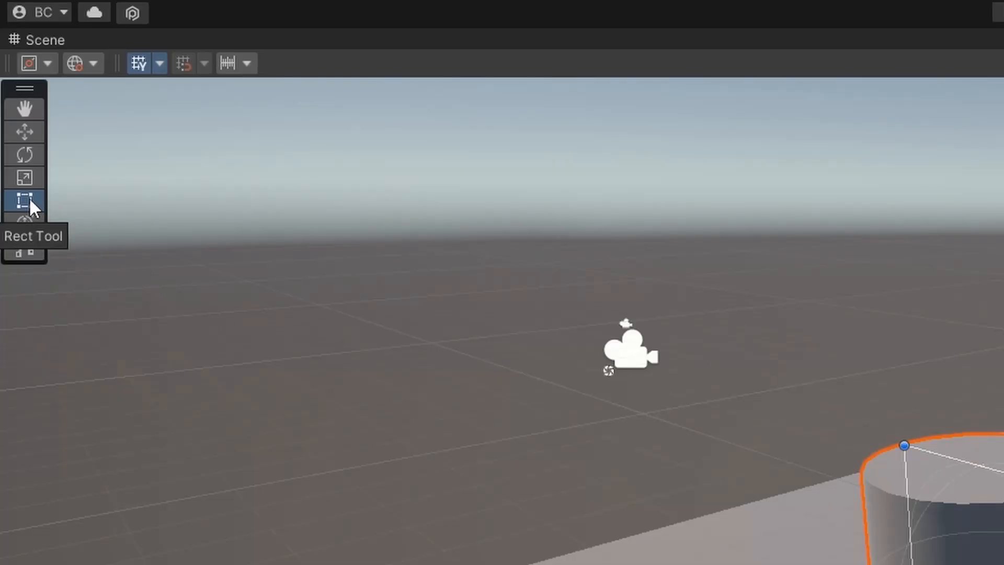
pyautogui.moveTo(500, 255); pyautogui.dragTo(516, 290)
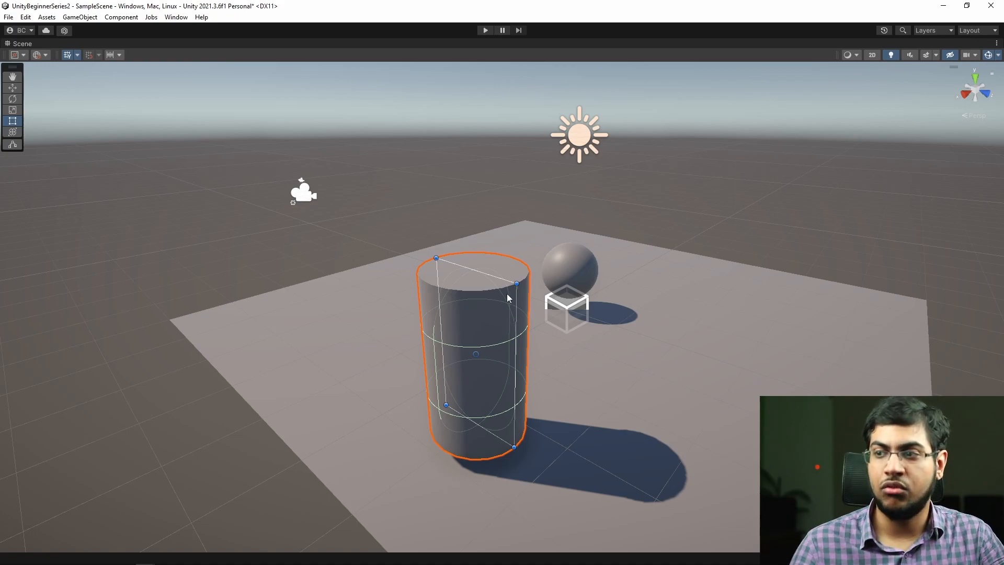
pyautogui.moveTo(517, 286); pyautogui.dragTo(513, 187)
pyautogui.moveTo(513, 187); pyautogui.dragTo(513, 214)
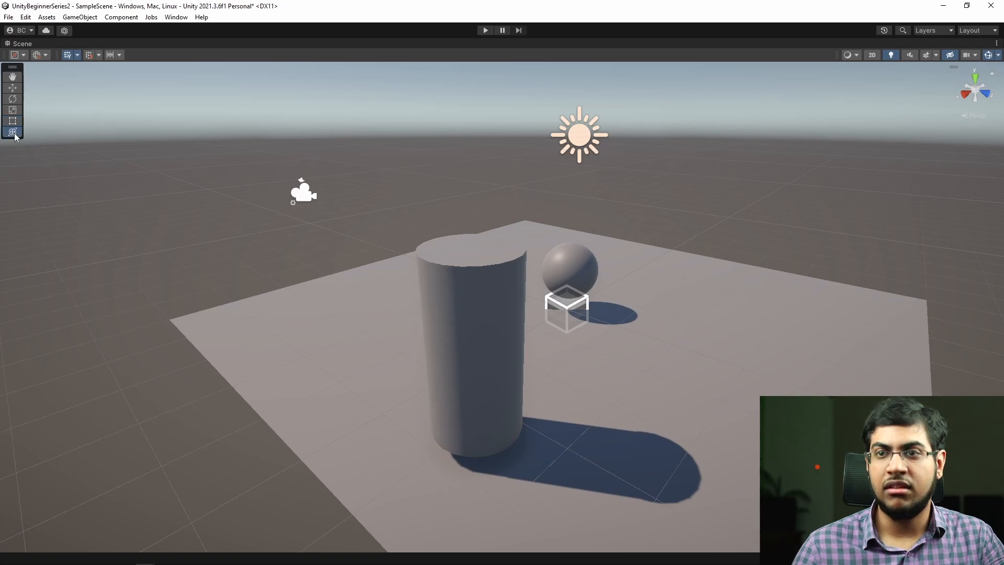
# Try the combined Transform tool on the cylinder, moving, tilting and uniformly scaling it.
pyautogui.click(497, 321)
pyautogui.moveTo(509, 363)
pyautogui.mouseDown()
pyautogui.moveTo(400, 297)
pyautogui.moveTo(505, 359)
pyautogui.mouseUp()
pyautogui.moveTo(434, 361); pyautogui.dragTo(448, 341)
pyautogui.moveTo(505, 327); pyautogui.dragTo(539, 378)
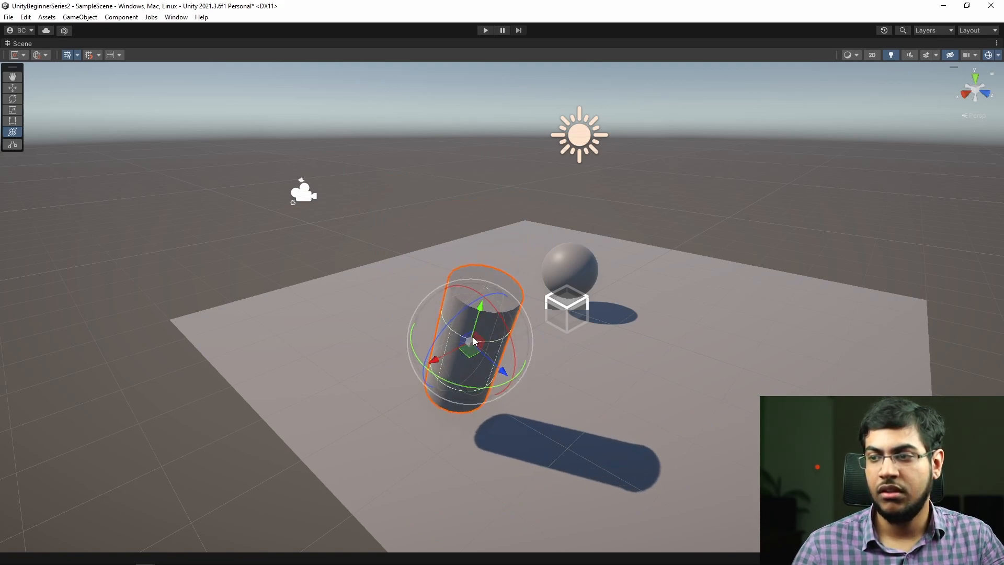
pyautogui.moveTo(472, 344); pyautogui.dragTo(479, 363)
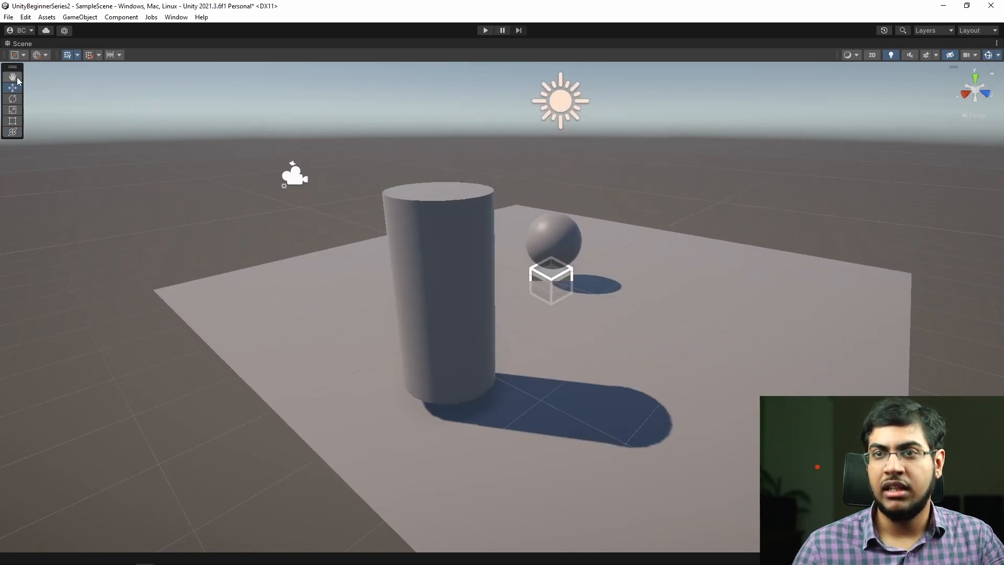
# Pan the scene with the Hand tool, and move the cylinder away from the sphere toward the edge of the plane.
pyautogui.click(13, 77)
pyautogui.moveTo(581, 230); pyautogui.dragTo(697, 231)
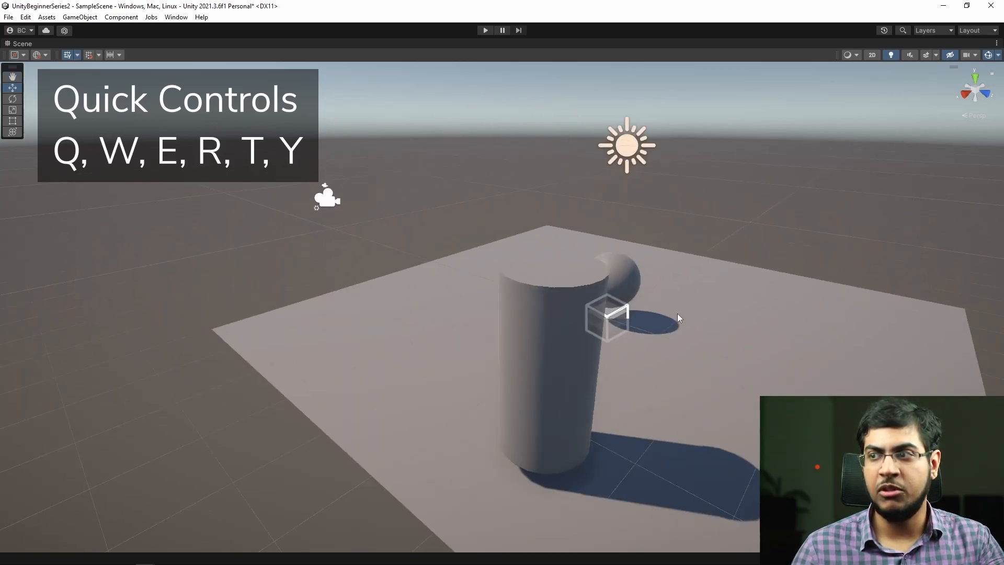
pyautogui.click(559, 370)
pyautogui.moveTo(578, 377); pyautogui.dragTo(469, 326)
# Cycle through the Rotate, Scale, Rect, Transform and Hand tools with the cylinder selected to compare their gizmos.
pyautogui.press('e')
pyautogui.press('r')
pyautogui.press('t')
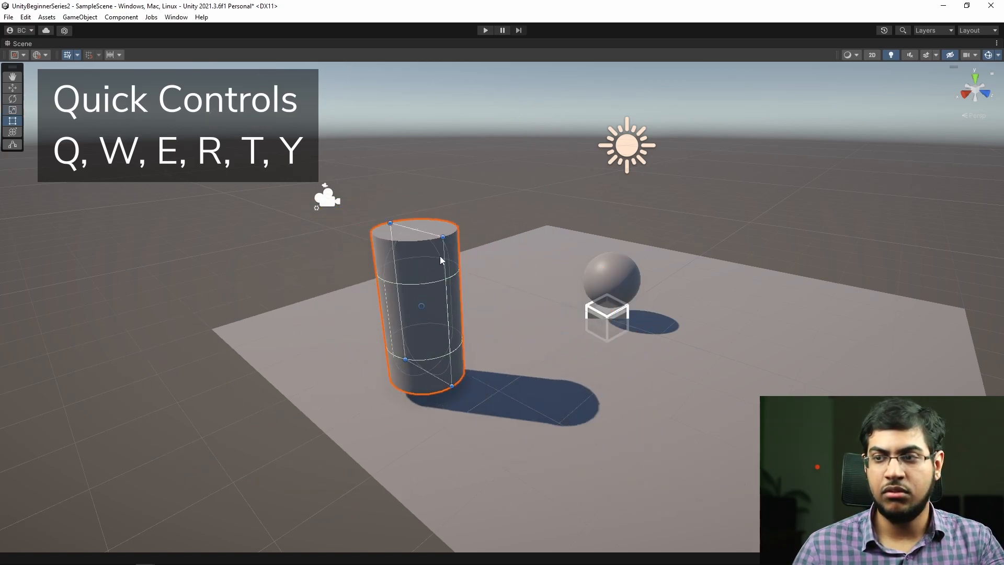
pyautogui.press('y')
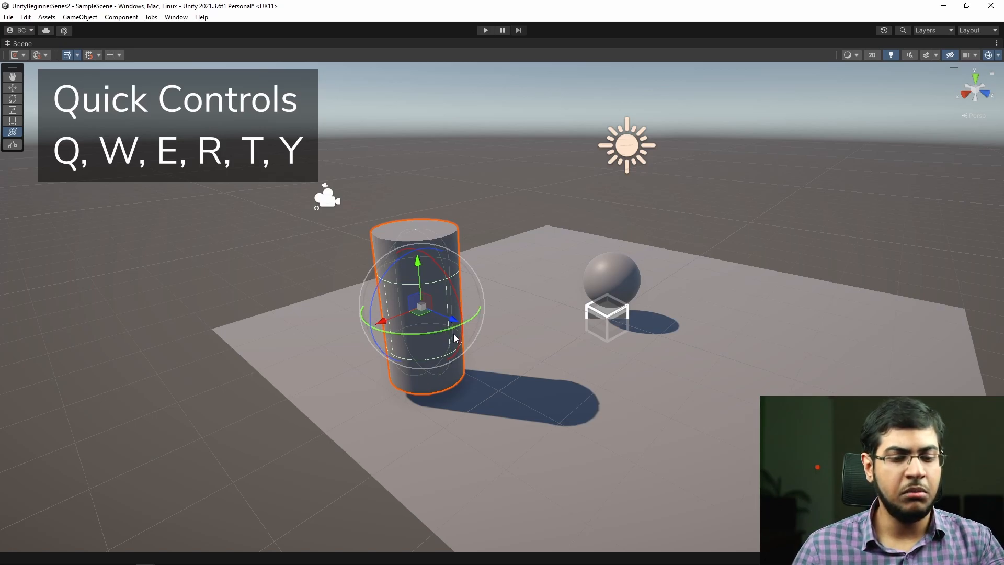
pyautogui.click(14, 78)
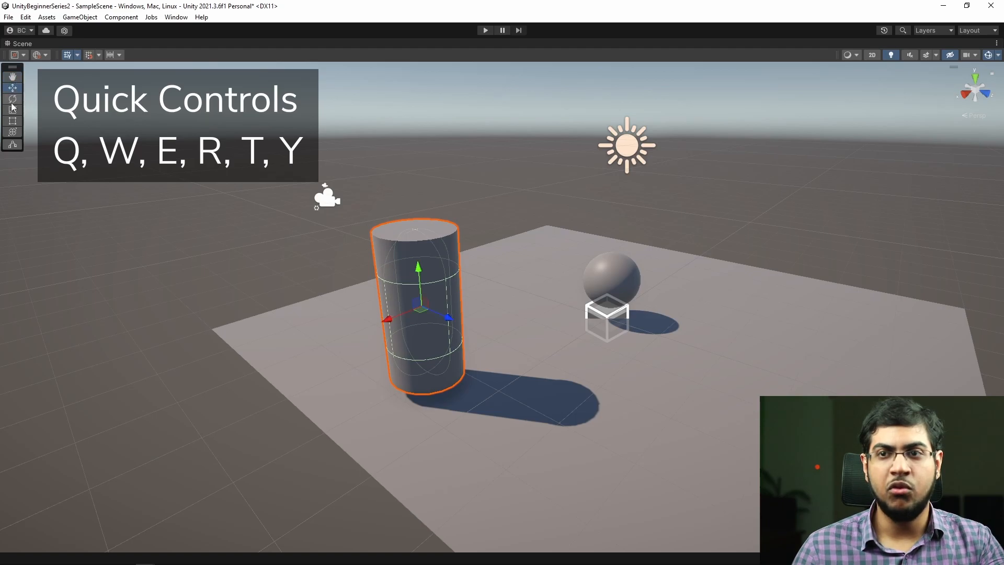
pyautogui.click(12, 110)
pyautogui.click(13, 122)
pyautogui.click(13, 132)
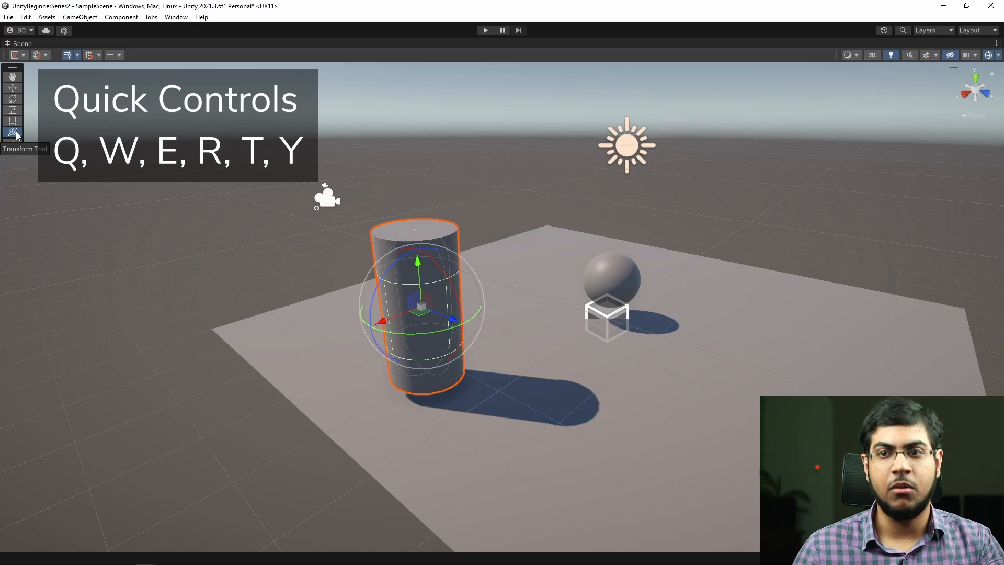
# Move the cylinder back toward the sphere and rotate it onto its side.
pyautogui.press('w')
pyautogui.moveTo(455, 329); pyautogui.dragTo(529, 368)
pyautogui.press('e')
pyautogui.moveTo(491, 306); pyautogui.dragTo(537, 387)
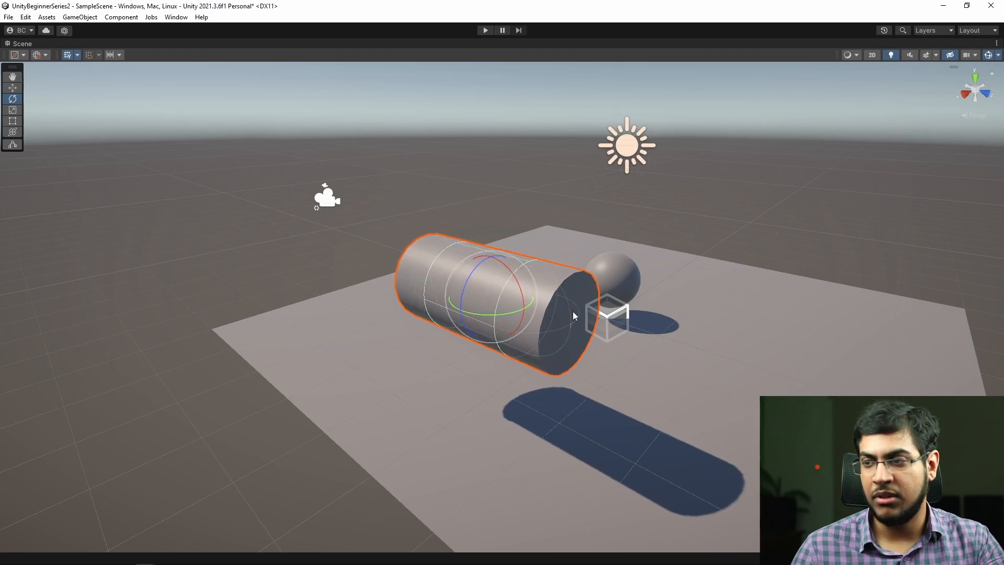
# Move the horizontal cylinder across the ground to a corner of the plane, away from the sphere.
pyautogui.keyDown('alt'); pyautogui.moveTo(569, 336); pyautogui.dragTo(535, 360); pyautogui.keyUp('alt')
pyautogui.press('w')
pyautogui.moveTo(535, 359); pyautogui.dragTo(572, 341, button='right')
pyautogui.press('s')
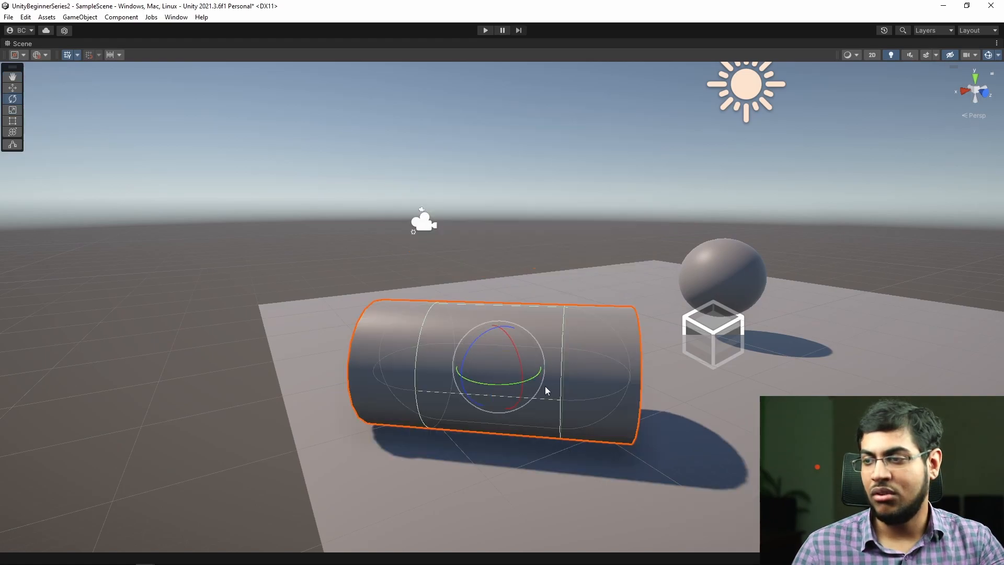
pyautogui.press('w')
pyautogui.moveTo(499, 376); pyautogui.dragTo(346, 293)
# Duplicate the horizontal cylinder and move the copy along the red axis, away from the original.
pyautogui.moveTo(460, 329); pyautogui.dragTo(423, 395, button='right')
pyautogui.press('w')
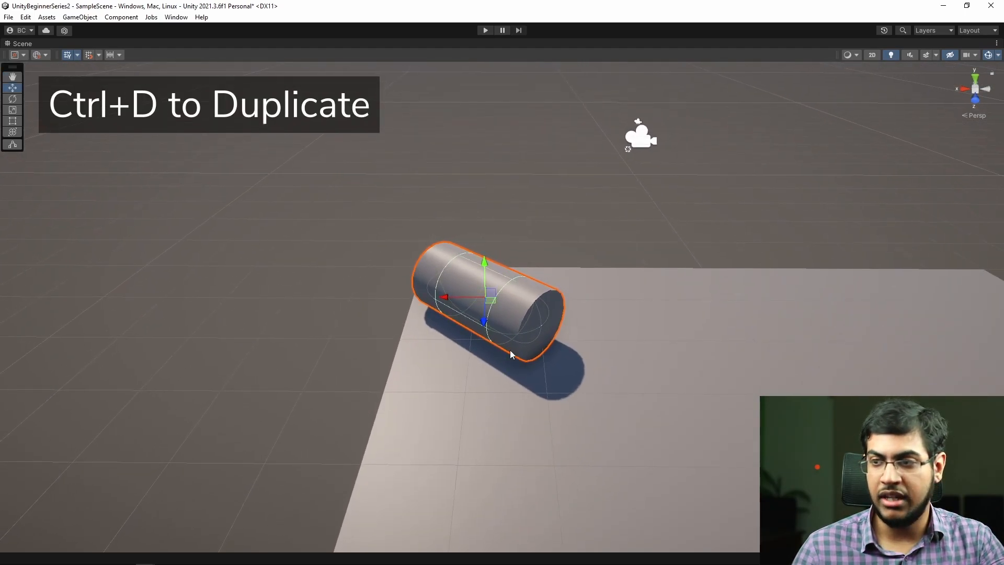
pyautogui.hotkey('ctrl', 'd')
pyautogui.moveTo(446, 308); pyautogui.dragTo(593, 316)
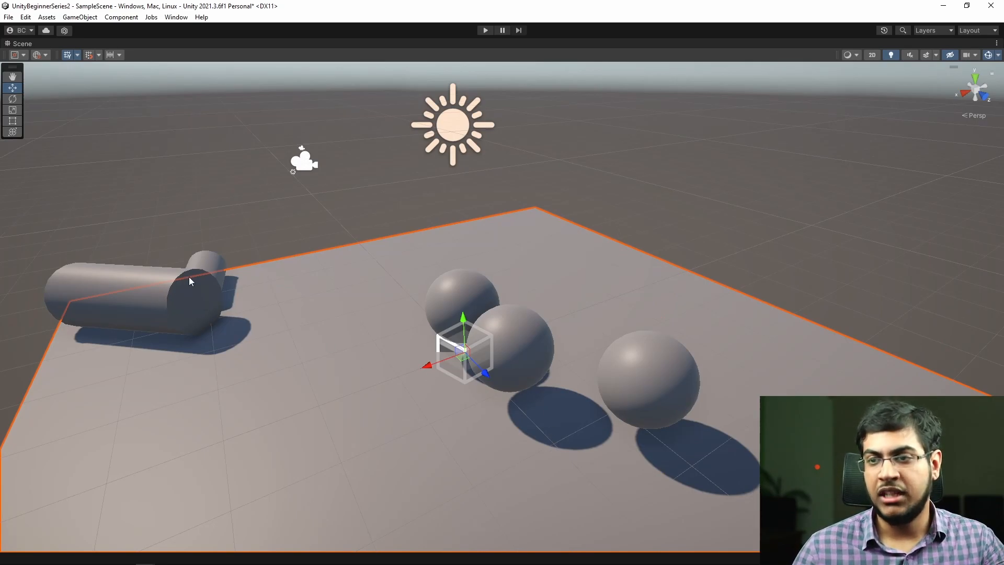
# Select the cylinder behind the nearer one and align it with a low viewpoint of the Scene view.
pyautogui.click(211, 265)
pyautogui.keyDown('alt'); pyautogui.moveTo(557, 376); pyautogui.dragTo(652, 313); pyautogui.keyUp('alt')
pyautogui.hotkey('ctrl', 'shift', 'f')
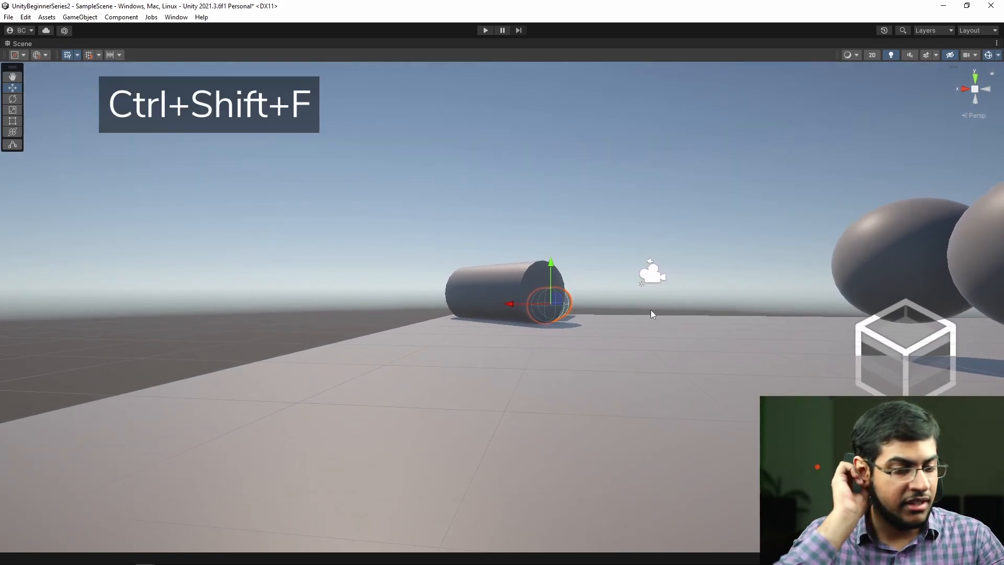
pyautogui.hotkey('ctrl', 'shift', 'f')
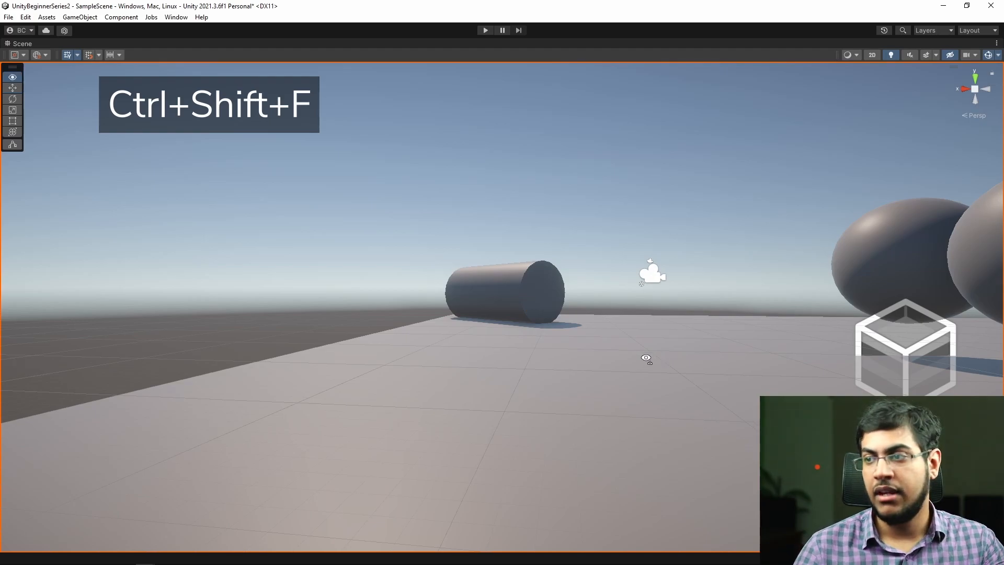
# Select the Main Camera and reposition its preview overlay within the Scene view.
pyautogui.keyDown('alt'); pyautogui.moveTo(654, 359); pyautogui.dragTo(312, 403); pyautogui.keyUp('alt')
pyautogui.press('s')
pyautogui.moveTo(312, 403); pyautogui.dragTo(586, 234, button='right')
pyautogui.press('w')
pyautogui.press('s')
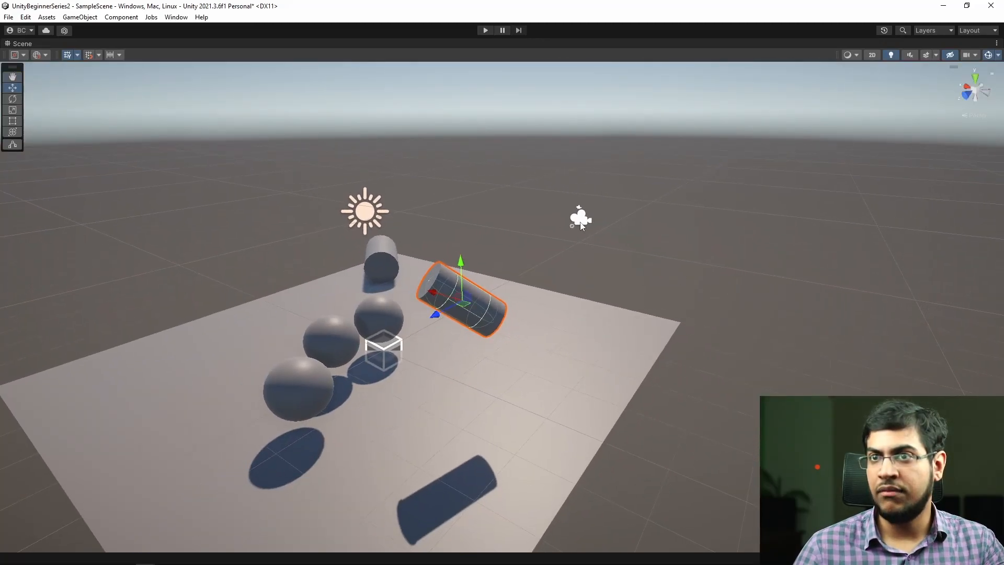
pyautogui.click(580, 219)
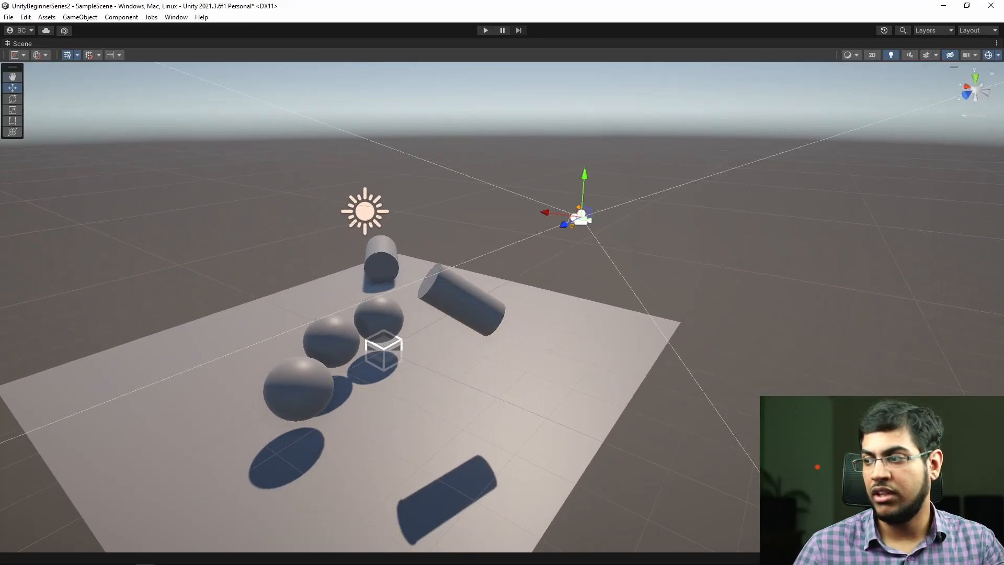
pyautogui.moveTo(702, 377); pyautogui.dragTo(591, 236)
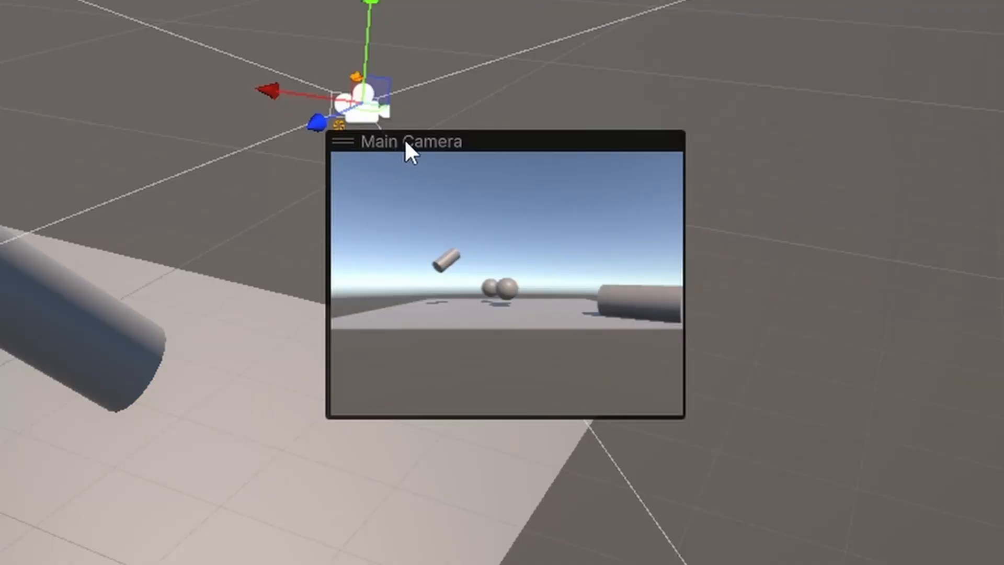
pyautogui.moveTo(405, 142); pyautogui.dragTo(957, 488)
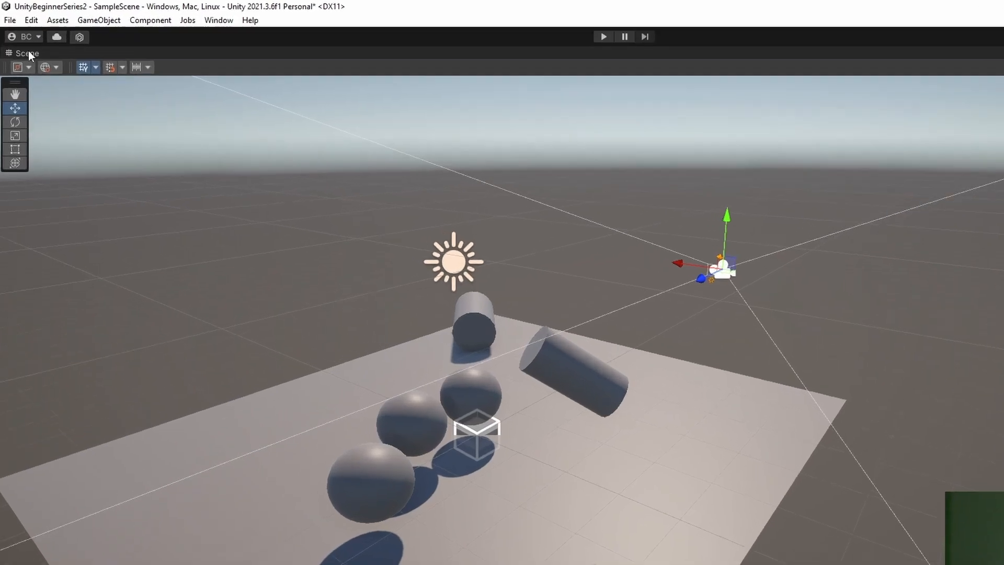
# Restore the Scene view from its maximized state, dock the Game view beside it and widen the Game view.
pyautogui.doubleClick(25, 43)
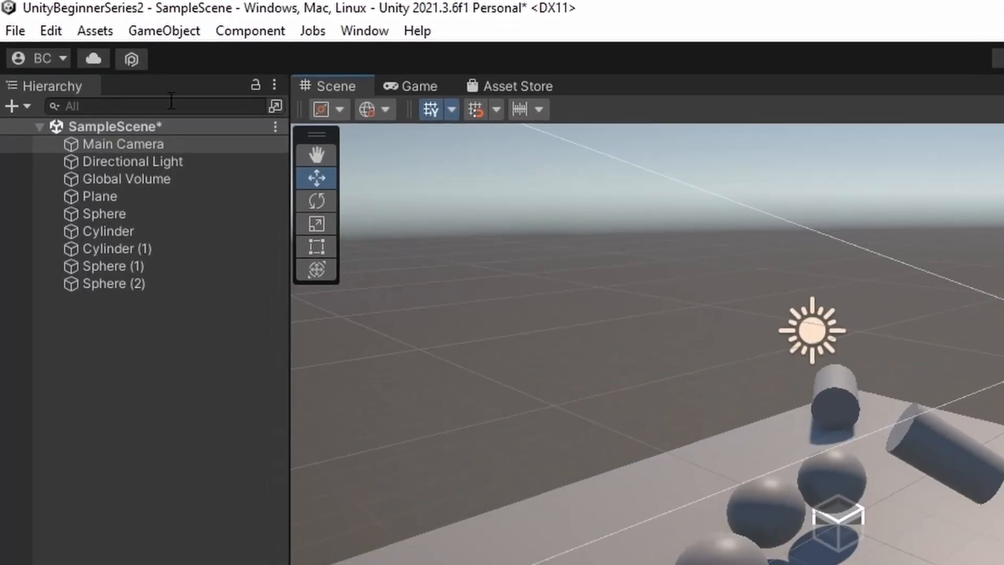
pyautogui.click(413, 87)
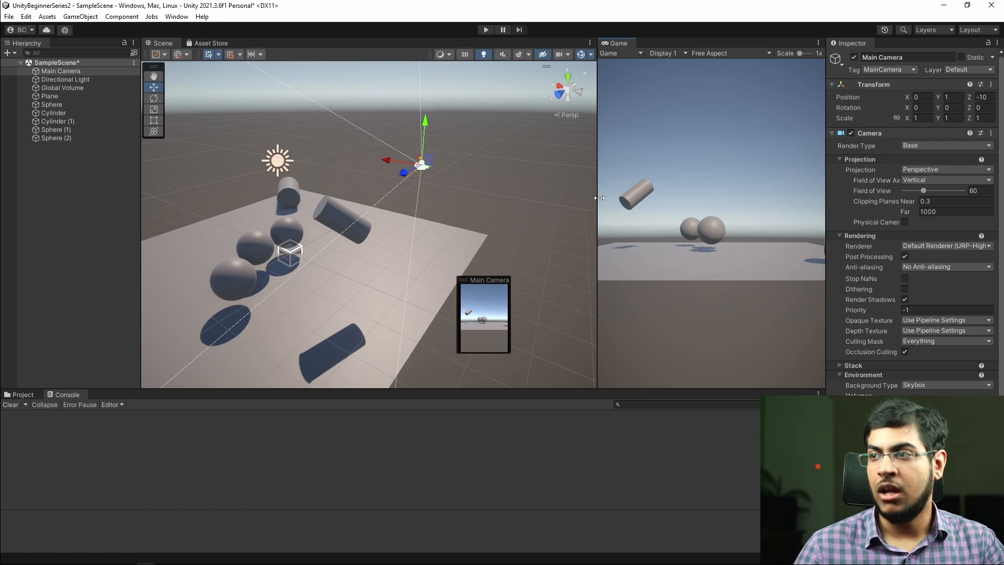
pyautogui.moveTo(600, 197); pyautogui.dragTo(520, 216)
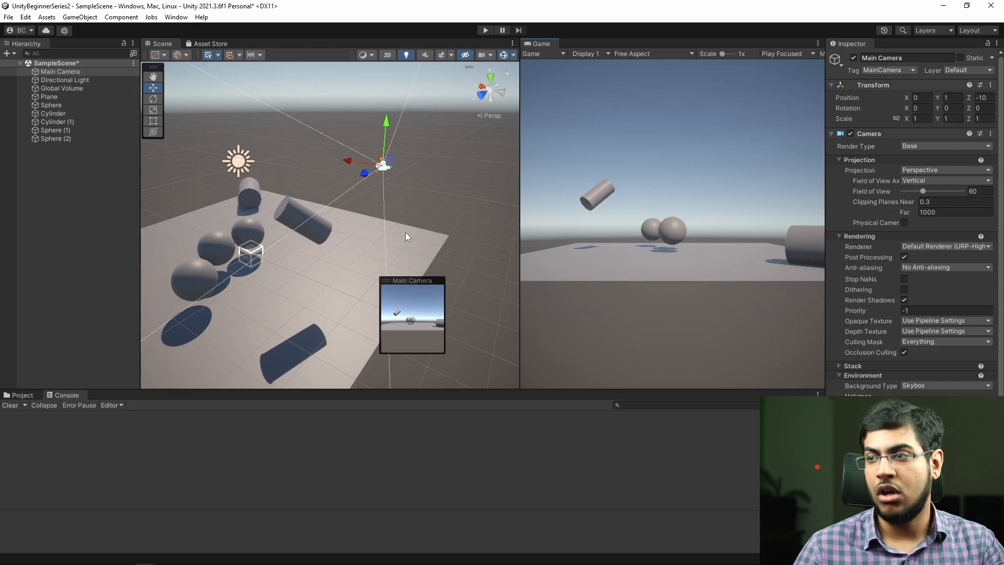
# Align the Main Camera with a close-up Scene view of the spheres, and widen the Scene view.
pyautogui.moveTo(353, 216); pyautogui.dragTo(402, 199, button='right')
pyautogui.press('w')
pyautogui.click(64, 71)
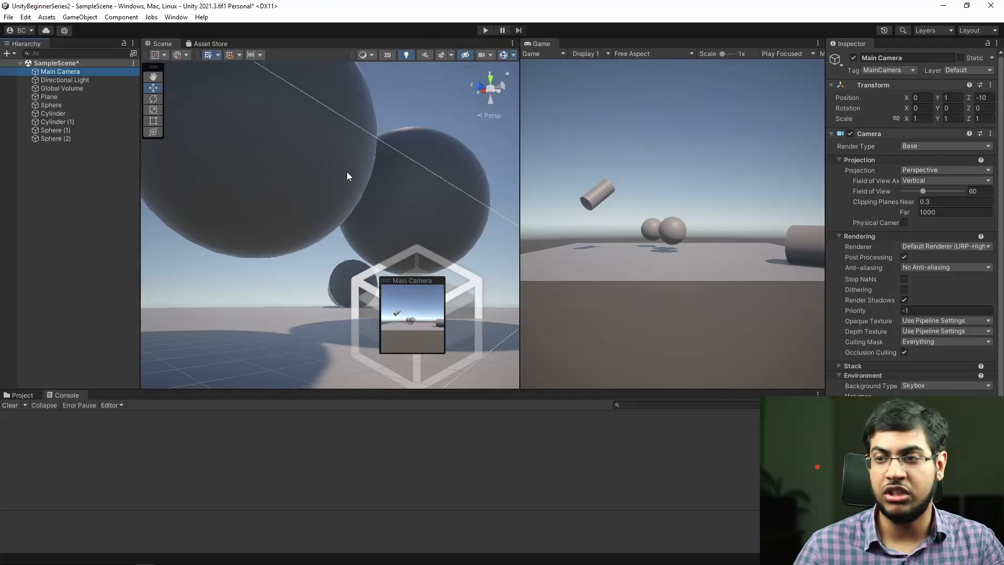
pyautogui.hotkey('ctrl', 'shift', 'f')
pyautogui.moveTo(515, 230); pyautogui.dragTo(615, 229)
# Select the plane beneath the spheres in the Scene view.
pyautogui.moveTo(378, 227); pyautogui.dragTo(507, 312, button='right')
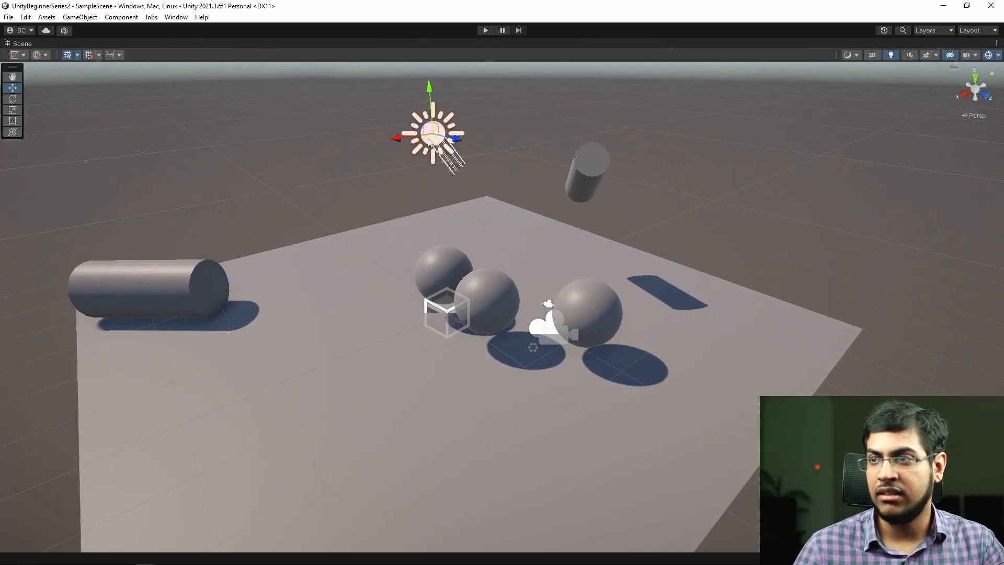
pyautogui.scroll(5, 444, 319)
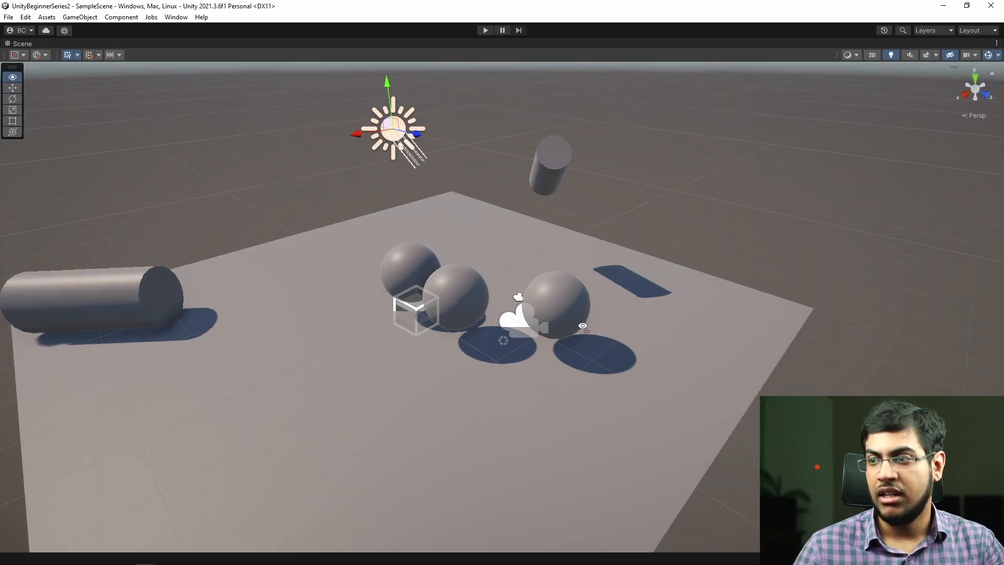
pyautogui.moveTo(641, 324); pyautogui.dragTo(624, 282, button='right')
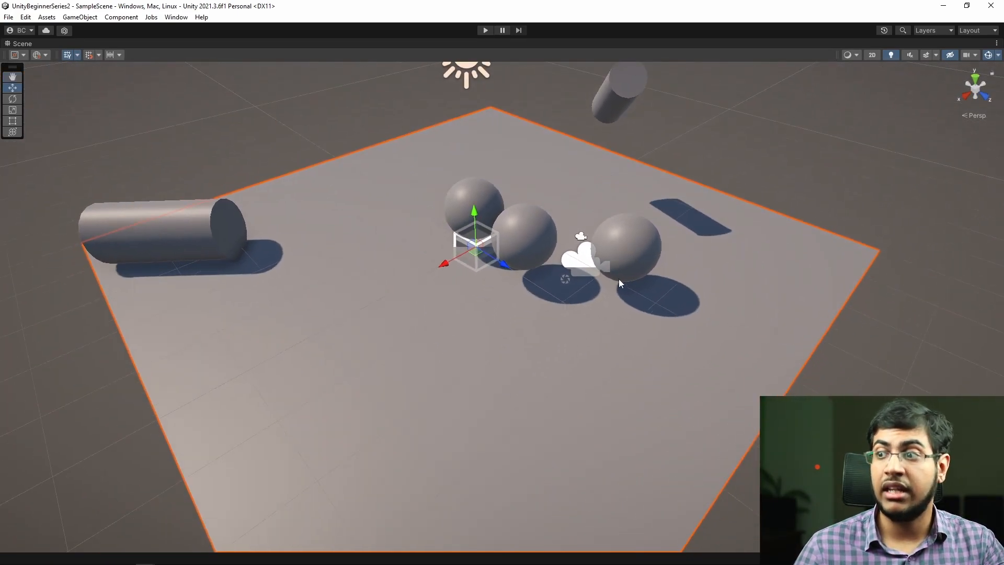
pyautogui.click(582, 260)
pyautogui.click(634, 345)
pyautogui.moveTo(643, 375); pyautogui.dragTo(591, 335, button='right')
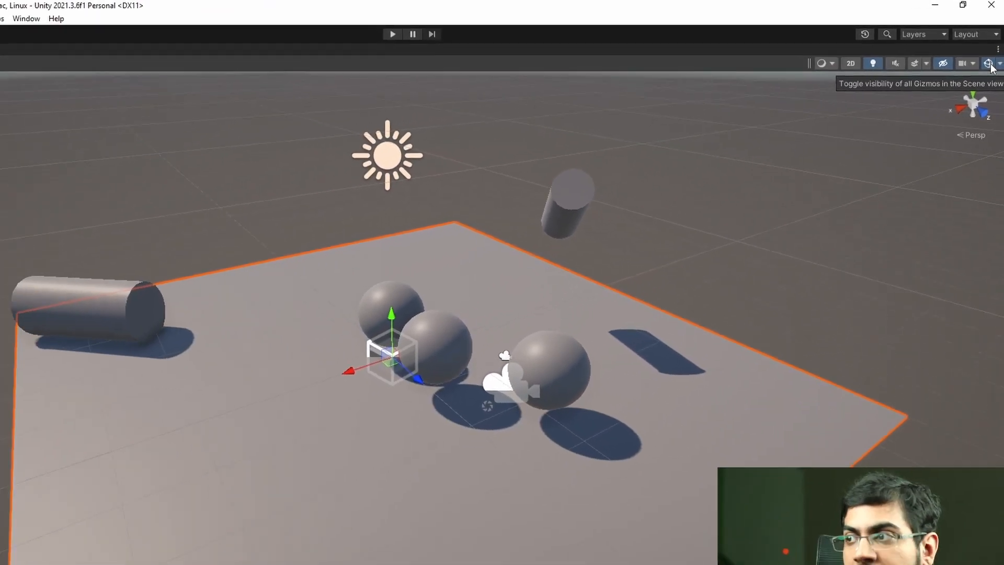
# Hide all gizmos in the Scene view and show them again.
pyautogui.click(990, 90)
pyautogui.moveTo(661, 178); pyautogui.dragTo(658, 207, button='right')
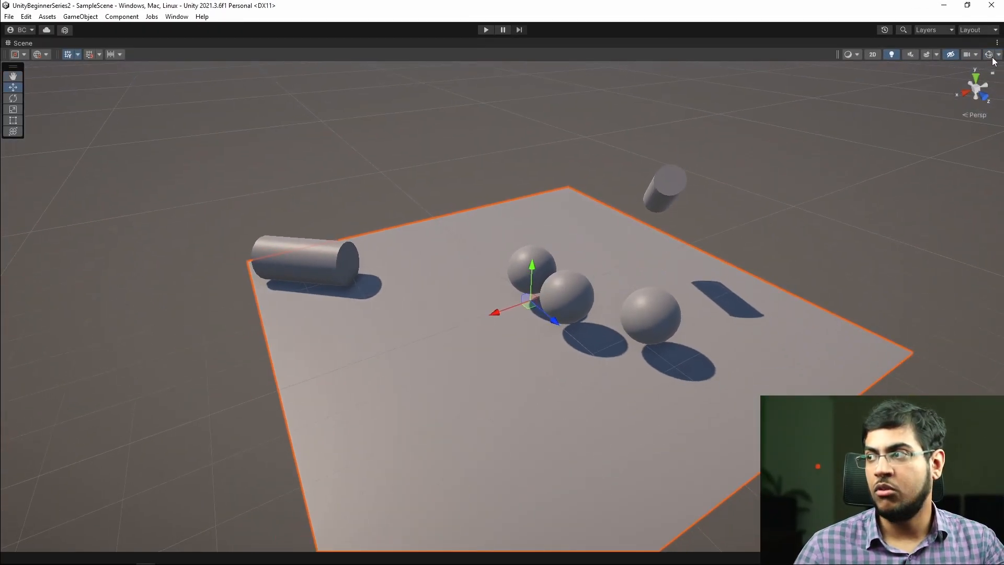
pyautogui.moveTo(752, 228); pyautogui.dragTo(674, 219, button='right')
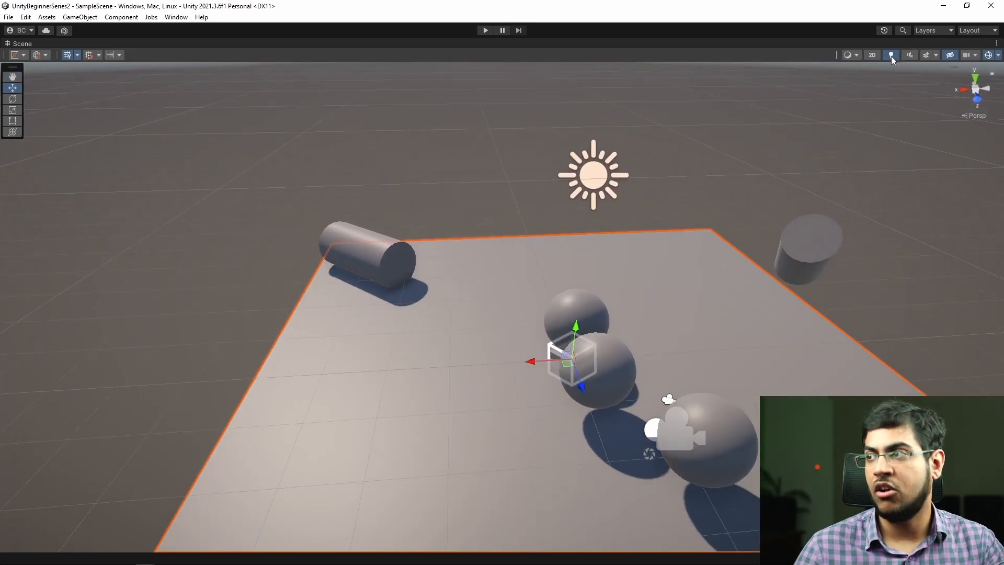
# Turn the Scene view lighting off, inspect the objects unlit, and turn the lighting back on.
pyautogui.click(891, 55)
pyautogui.moveTo(680, 178); pyautogui.dragTo(480, 164, button='right')
pyautogui.moveTo(457, 238); pyautogui.dragTo(591, 209, button='right')
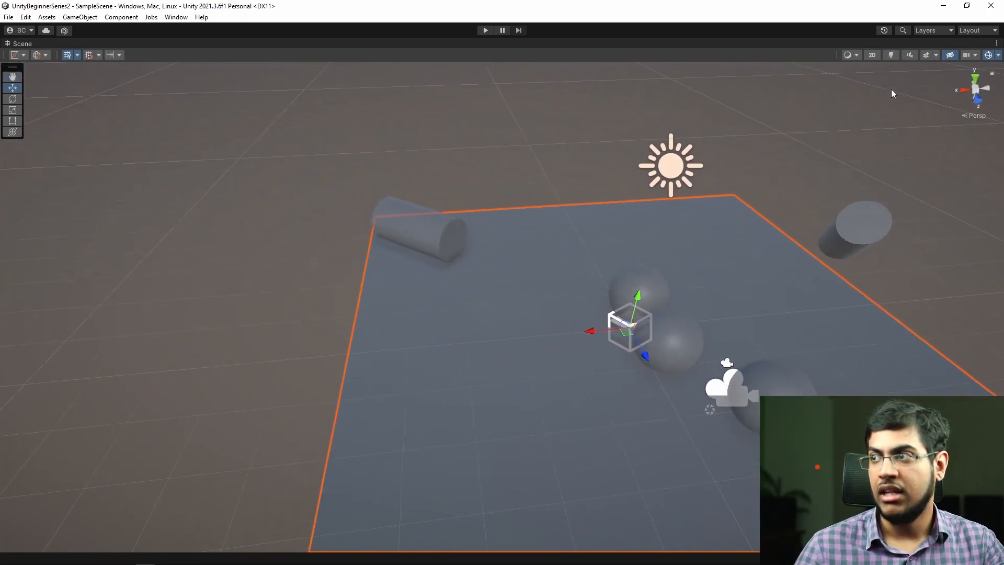
pyautogui.click(890, 55)
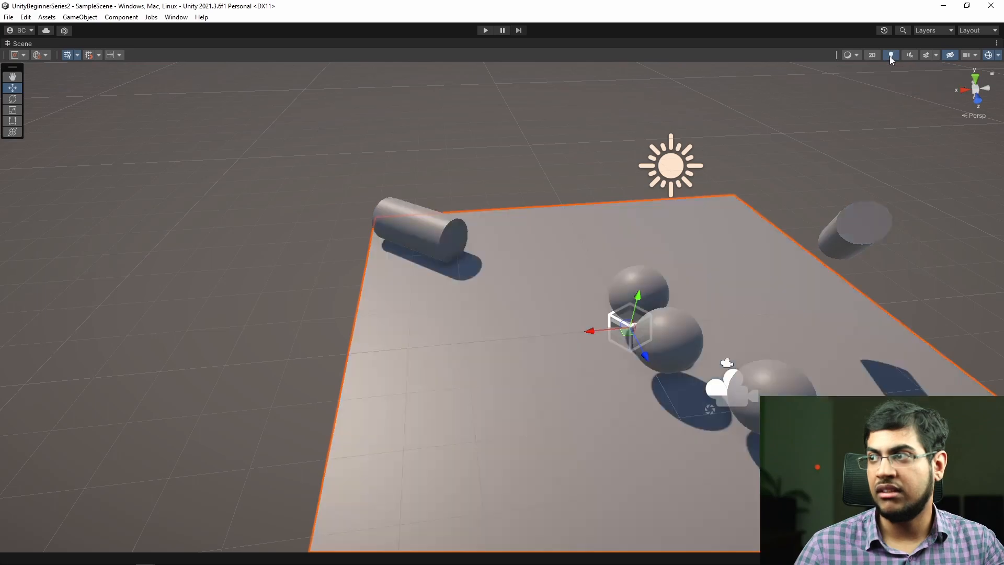
# Switch the Scene view's shading mode to Wireframe and inspect the meshes of the spheres and plane.
pyautogui.click(853, 55)
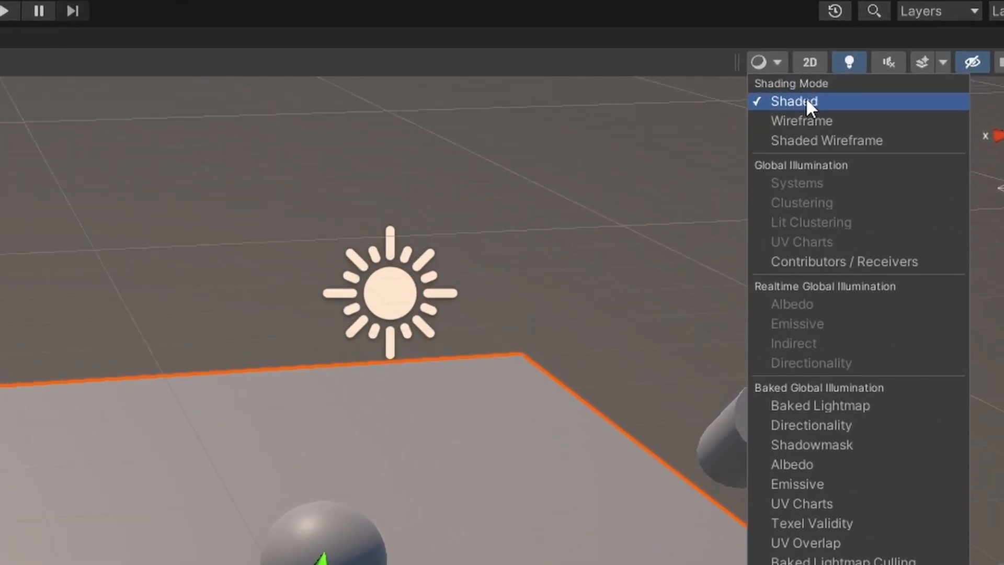
pyautogui.click(805, 123)
pyautogui.click(114, 453)
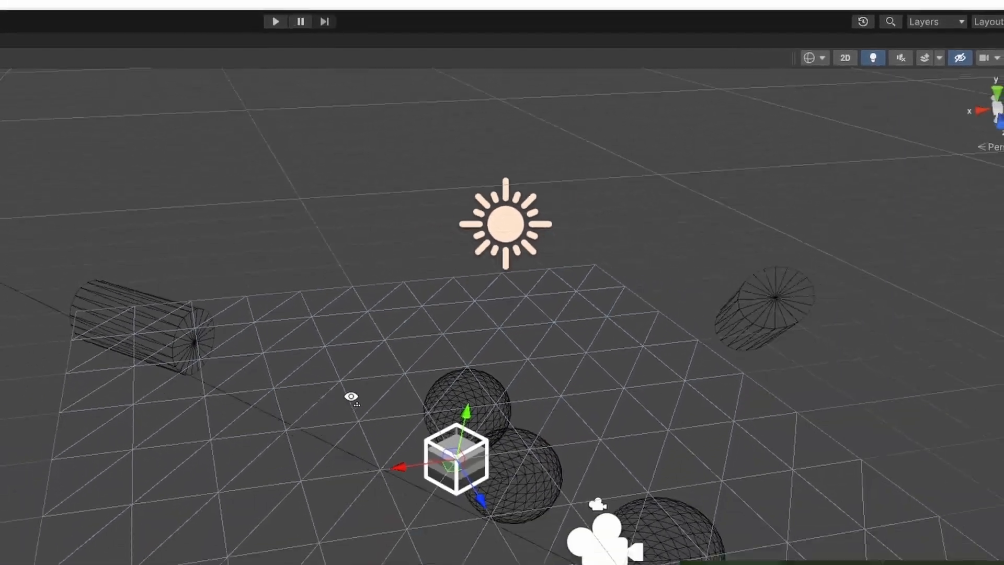
pyautogui.keyDown('alt'); pyautogui.moveTo(351, 397); pyautogui.dragTo(257, 491); pyautogui.keyUp('alt')
pyautogui.moveTo(473, 349); pyautogui.dragTo(406, 334, button='right')
pyautogui.press('w')
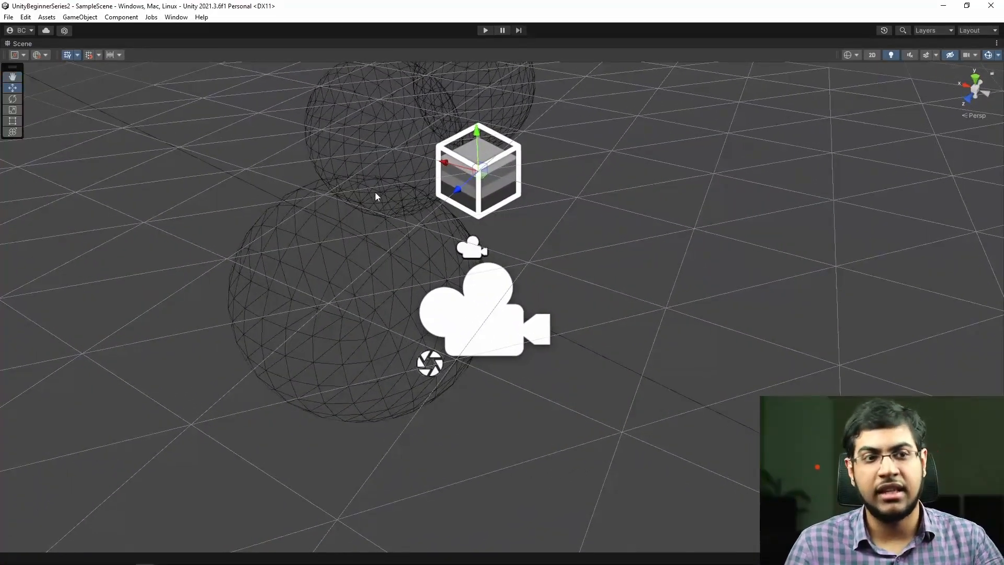
pyautogui.press('w')
pyautogui.moveTo(477, 313); pyautogui.dragTo(778, 182, button='right')
pyautogui.press('a')
pyautogui.press('s')
# Try the Shaded Wireframe shading mode in the Scene view, and return the mode to Shaded.
pyautogui.click(853, 55)
pyautogui.click(877, 90)
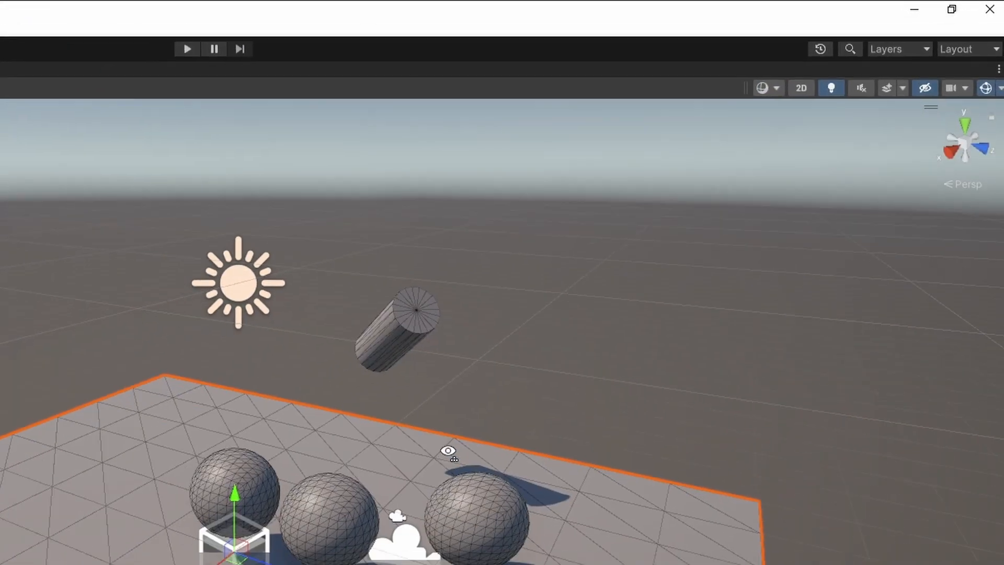
pyautogui.moveTo(448, 451); pyautogui.dragTo(417, 471, button='right')
pyautogui.click(769, 88)
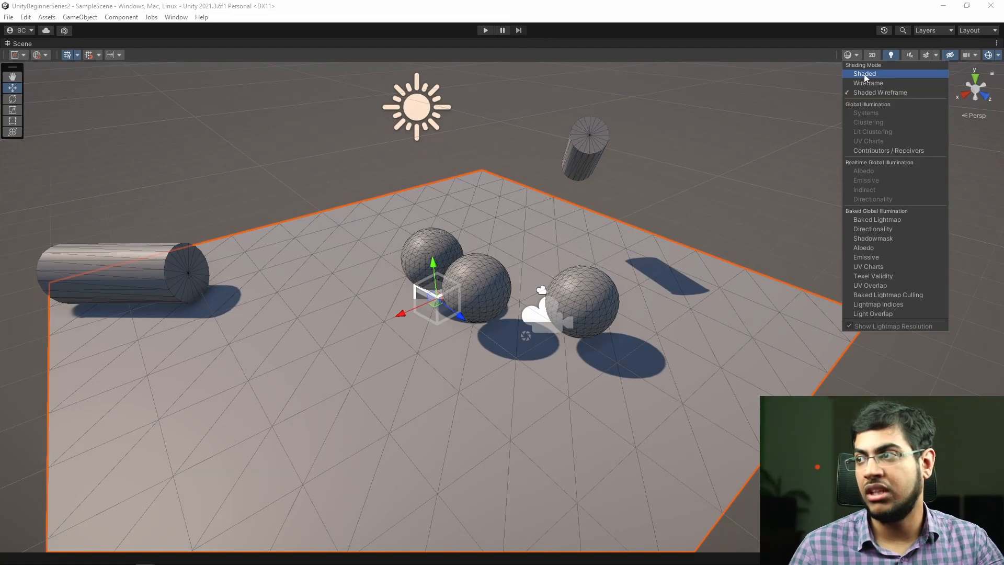
pyautogui.click(871, 75)
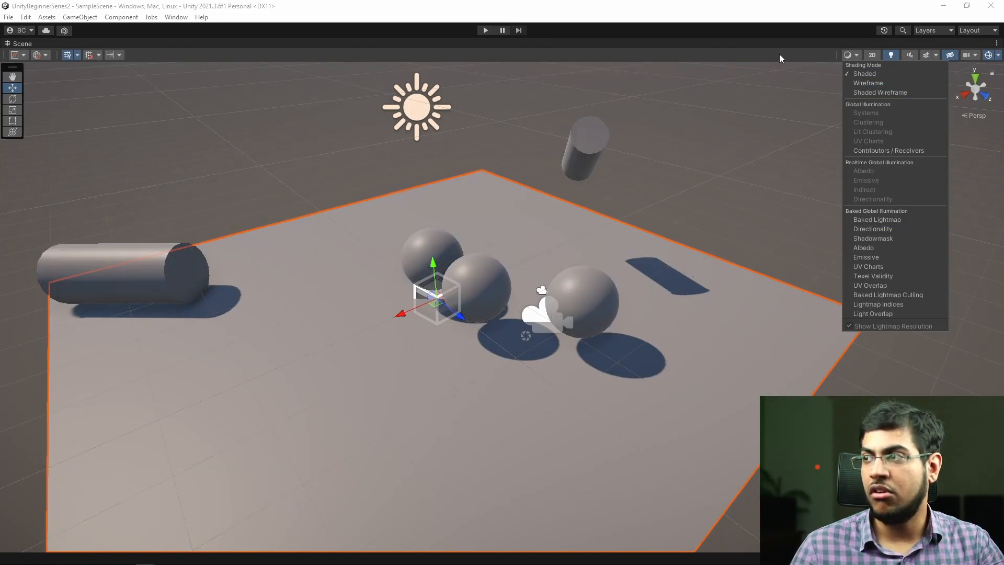
pyautogui.click(777, 51)
# Turn on the Scene view's audio and open the list of its effects options.
pyautogui.click(910, 55)
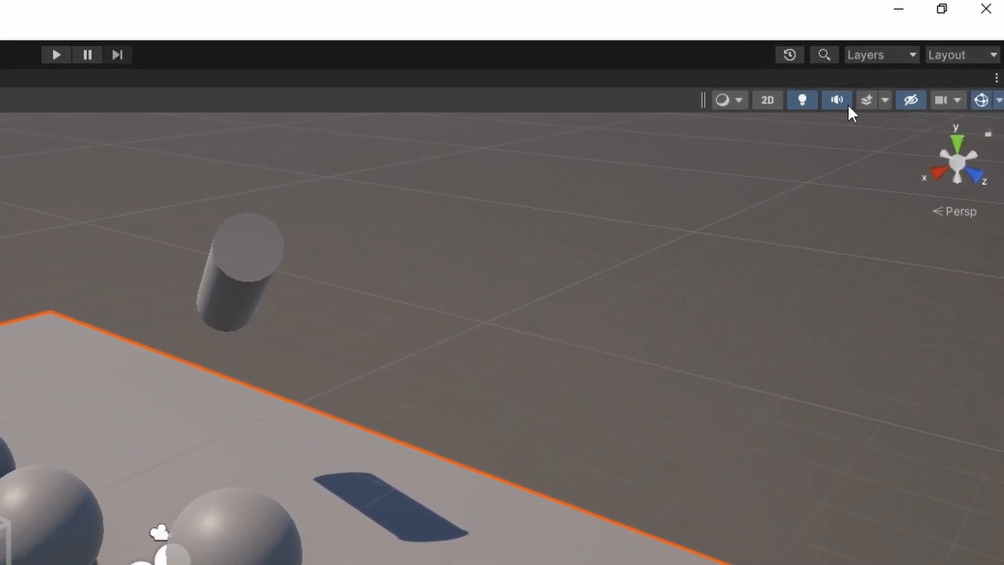
pyautogui.click(840, 105)
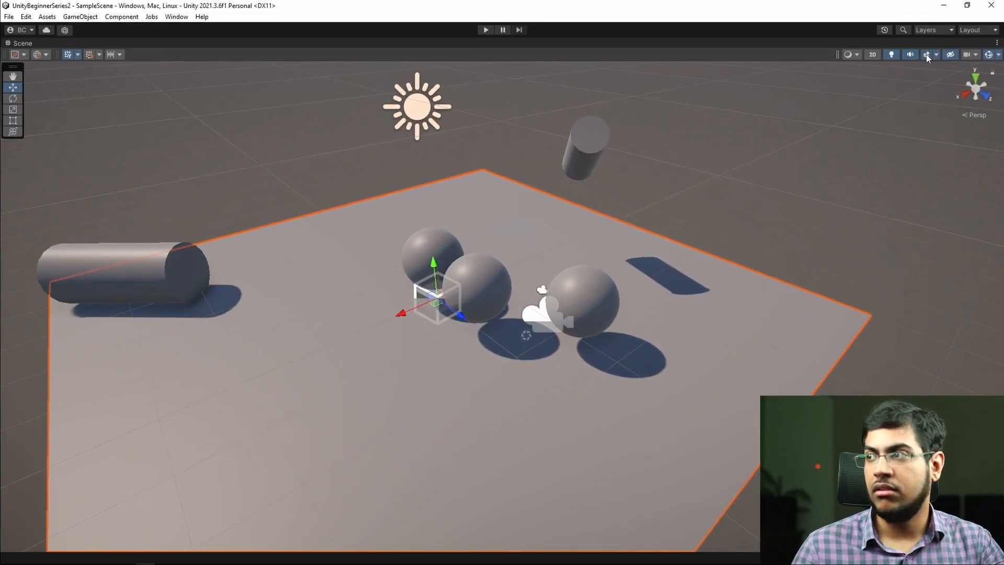
pyautogui.click(922, 58)
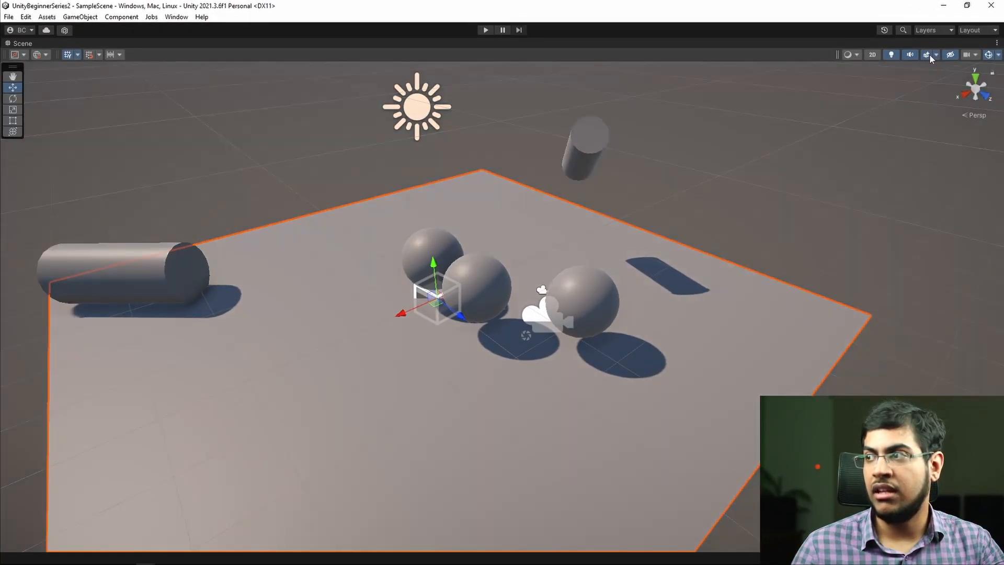
pyautogui.click(932, 55)
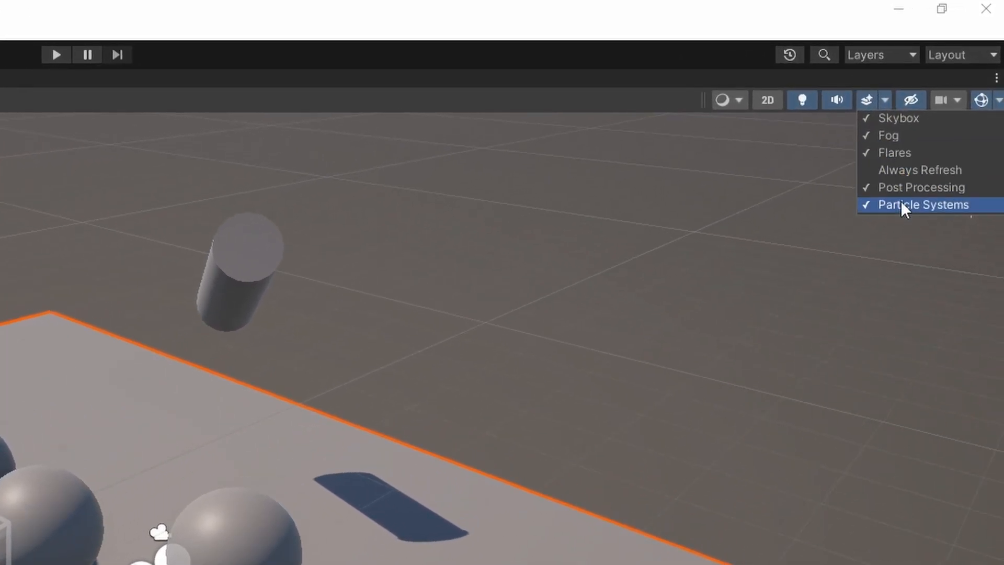
# Turn the Scene view's effects off, inspect the background without the skybox, and turn them back on.
pyautogui.click(885, 100)
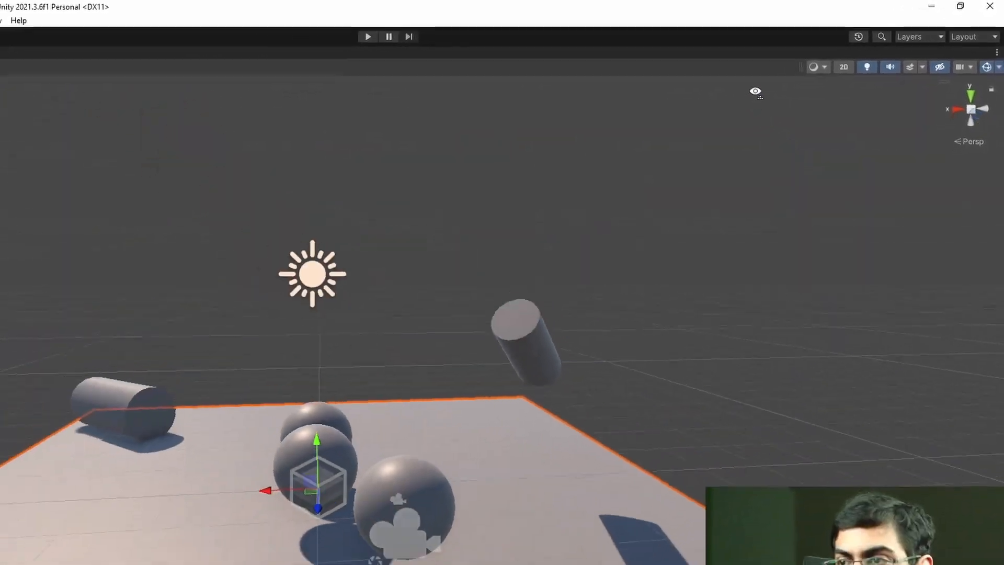
pyautogui.moveTo(674, 15); pyautogui.dragTo(771, 47, button='right')
pyautogui.click(925, 55)
pyautogui.moveTo(792, 193); pyautogui.dragTo(758, 287, button='right')
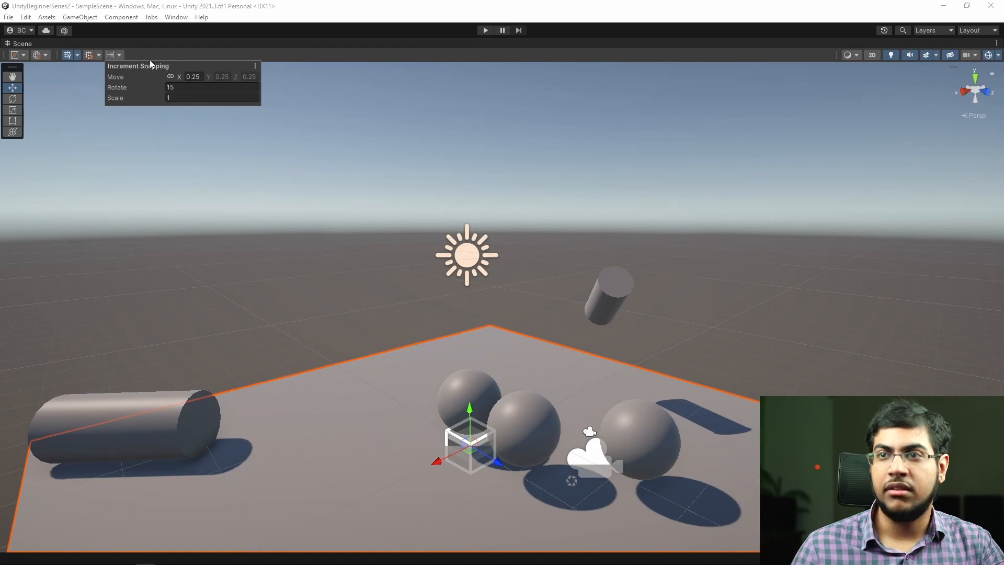
# Select the cylinder lying at the plane's corner and move it along the X axis with 0.25 increment snapping.
pyautogui.click(418, 216)
pyautogui.moveTo(448, 313); pyautogui.dragTo(409, 329, button='right')
pyautogui.click(325, 352)
pyautogui.moveTo(475, 375); pyautogui.dragTo(384, 326, button='right')
pyautogui.moveTo(386, 319); pyautogui.dragTo(396, 338)
# Set the Move snapping increment to 1 and try moving the cylinder along the X axis with it.
pyautogui.click(119, 55)
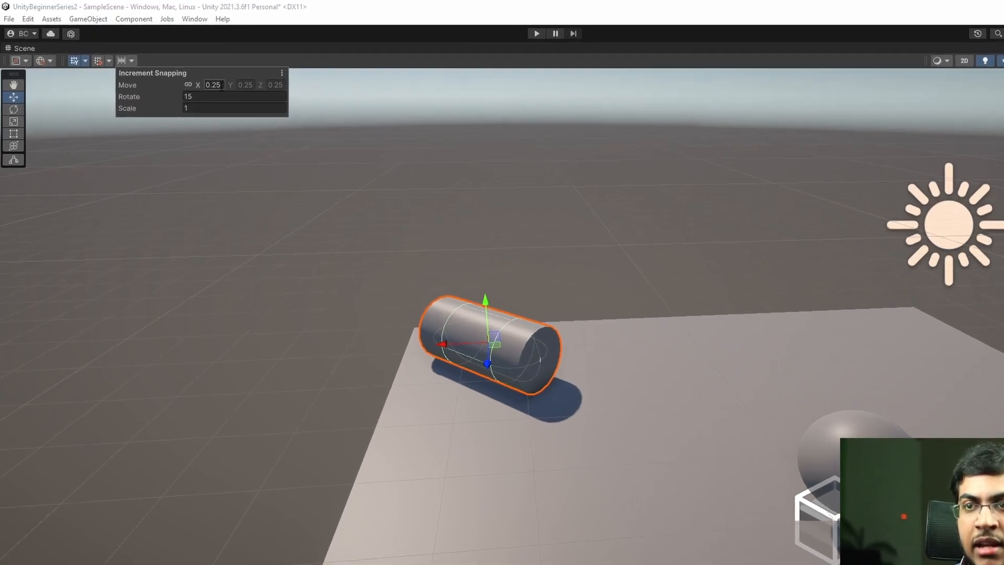
pyautogui.click(199, 76)
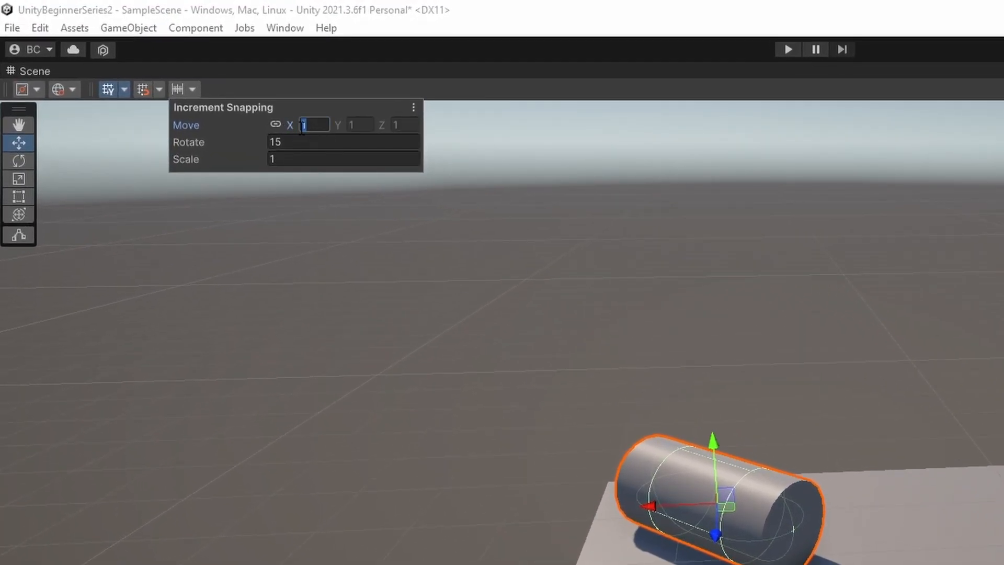
pyautogui.click(802, 435)
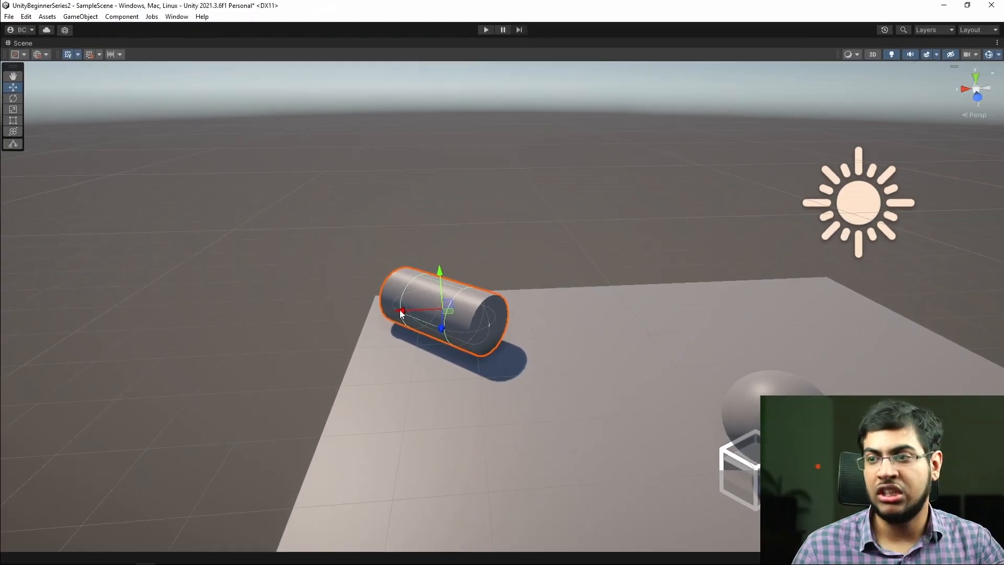
pyautogui.moveTo(403, 314)
pyautogui.mouseDown()
pyautogui.moveTo(751, 318)
pyautogui.moveTo(405, 333)
pyautogui.mouseUp()
# Set the Move snapping increment to 10 and try moving the cylinder sideways and vertically with it.
pyautogui.click(120, 55)
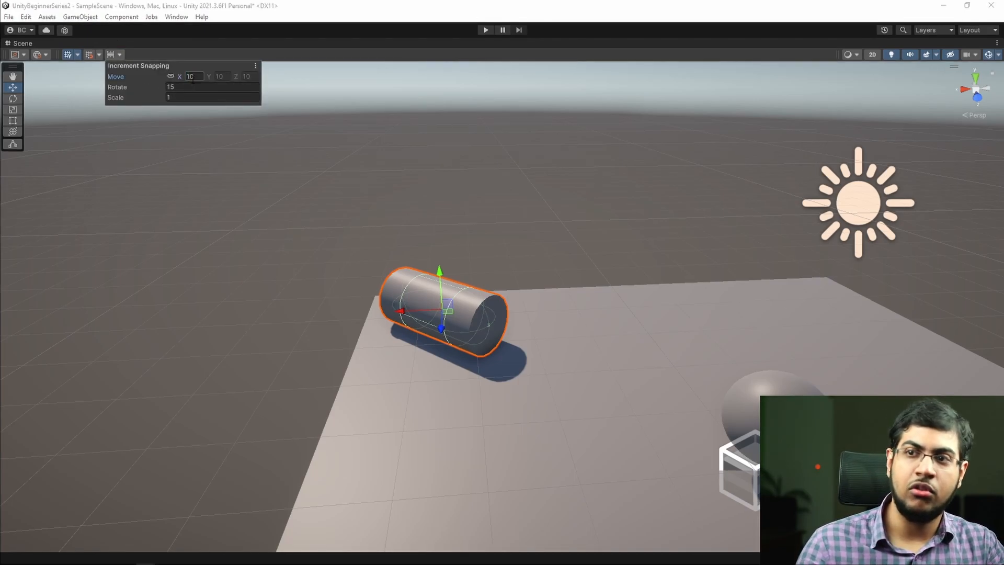
pyautogui.click(379, 5)
pyautogui.moveTo(529, 312); pyautogui.dragTo(321, 348)
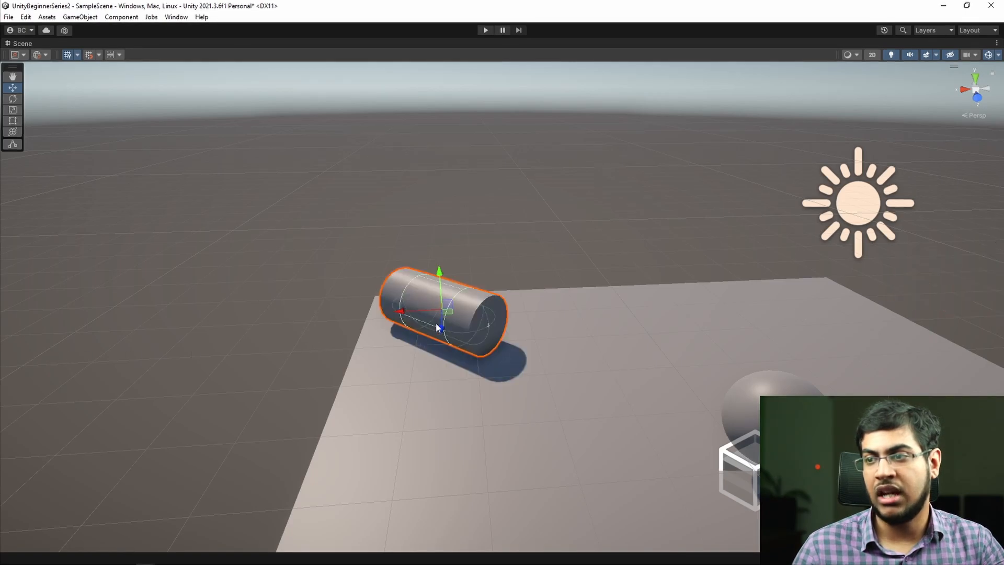
pyautogui.moveTo(447, 268); pyautogui.dragTo(464, 109)
pyautogui.moveTo(466, 166); pyautogui.dragTo(460, 247)
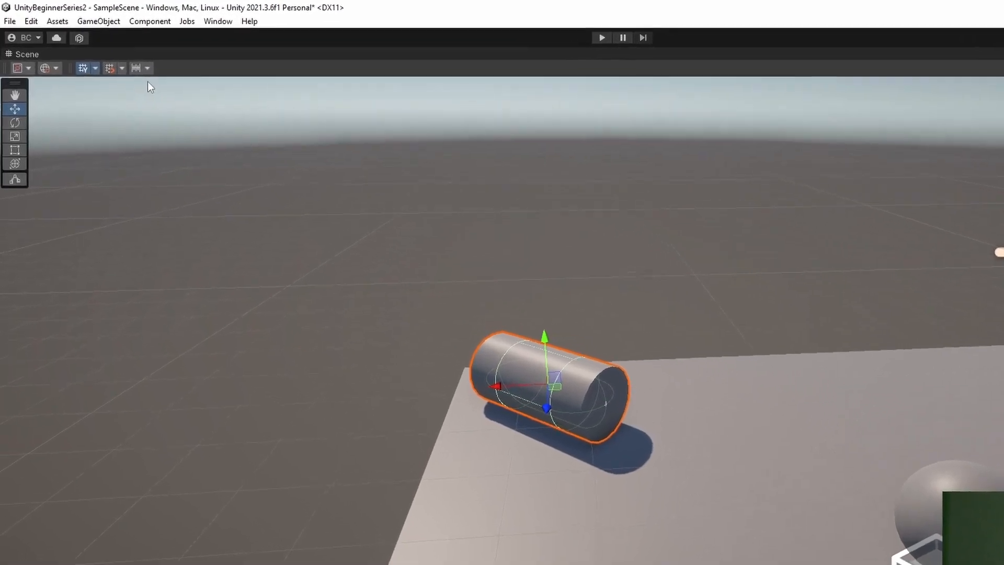
# Open the Move snapping increment for editing, and try rotating the lying cylinder with the Rotate tool.
pyautogui.click(182, 82)
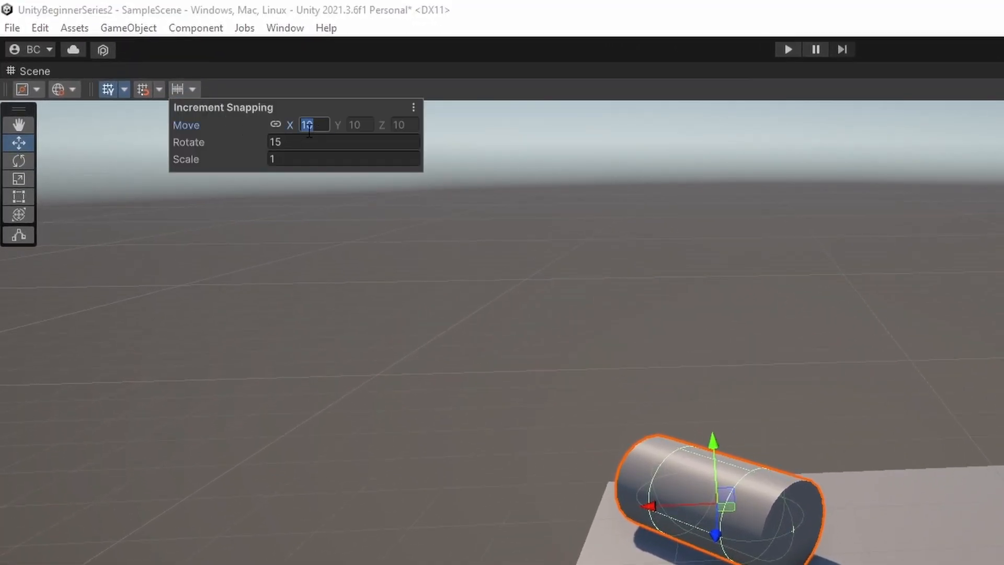
pyautogui.click(802, 529)
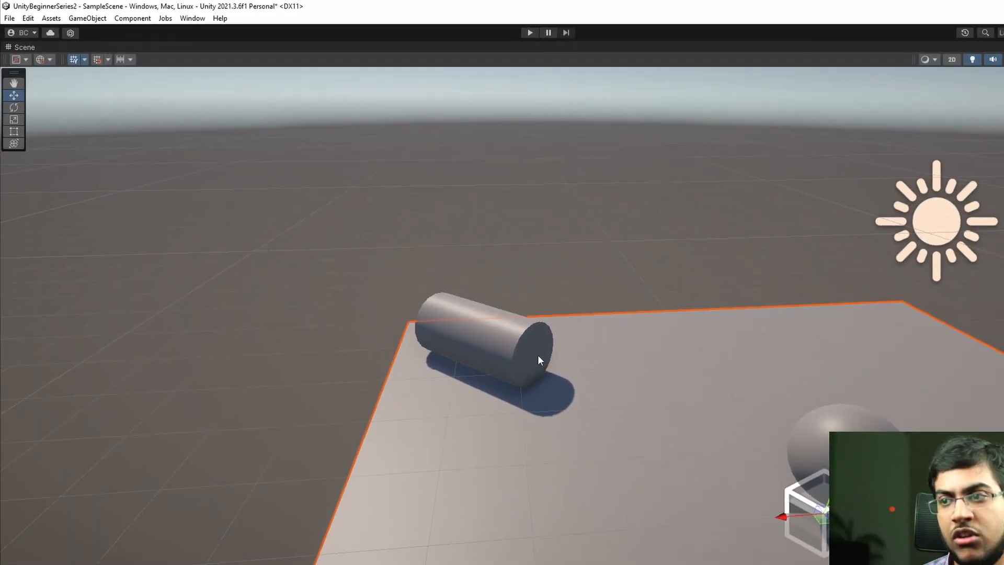
pyautogui.click(774, 515)
pyautogui.press('e')
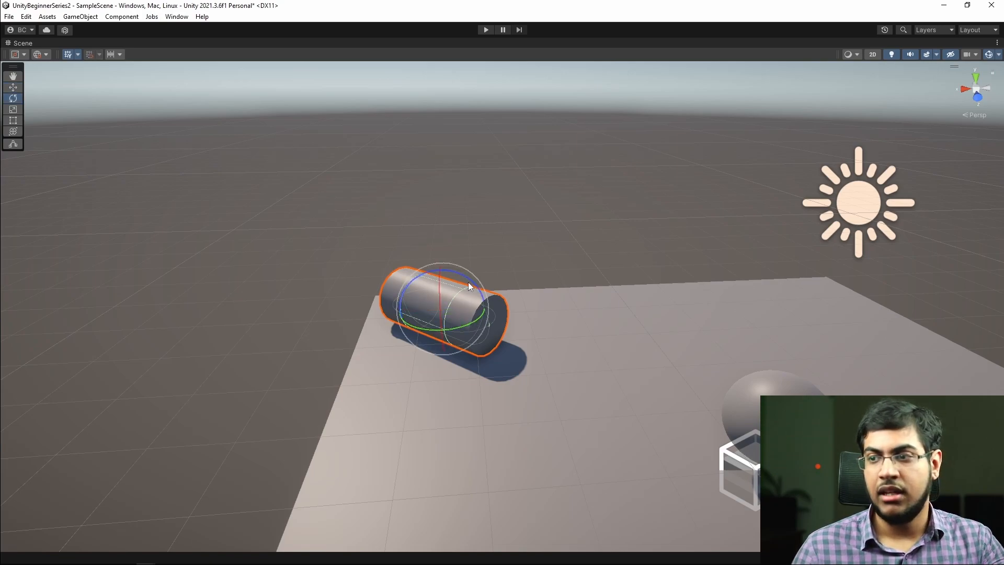
pyautogui.moveTo(476, 284); pyautogui.dragTo(492, 261)
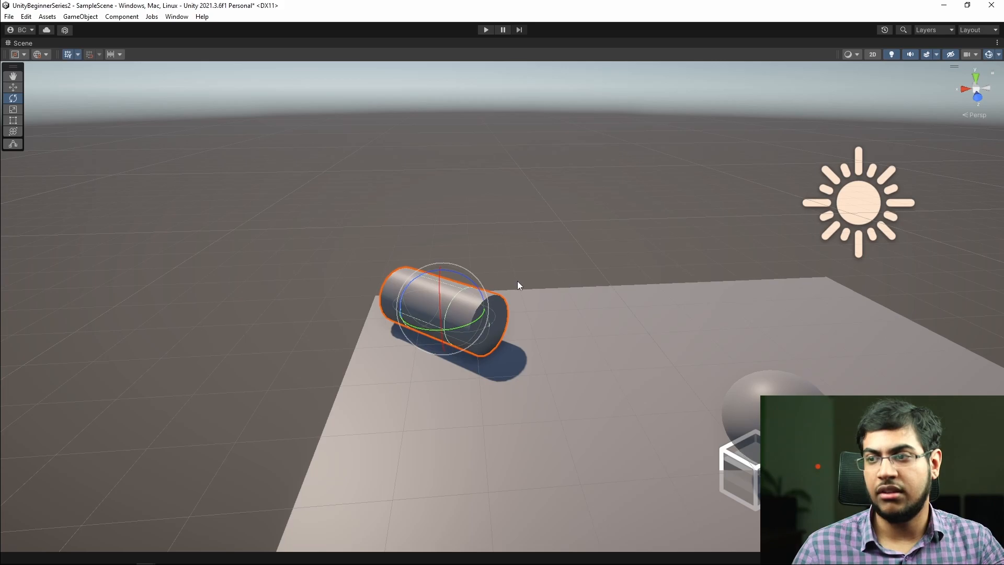
# Open the grid visual options and examine the scene grid on the Y plane from different viewpoints.
pyautogui.click(77, 54)
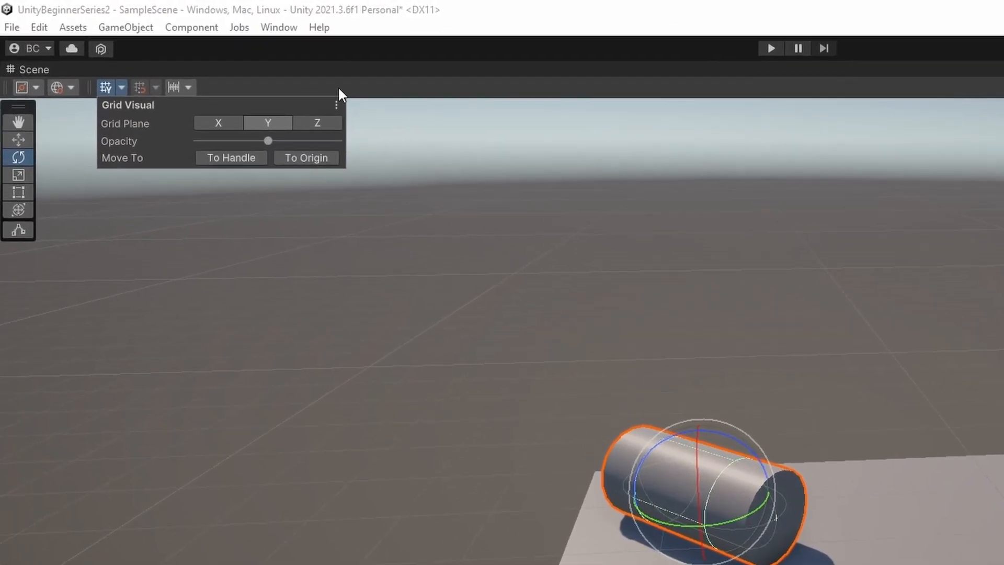
pyautogui.moveTo(753, 455); pyautogui.dragTo(142, 93, button='right')
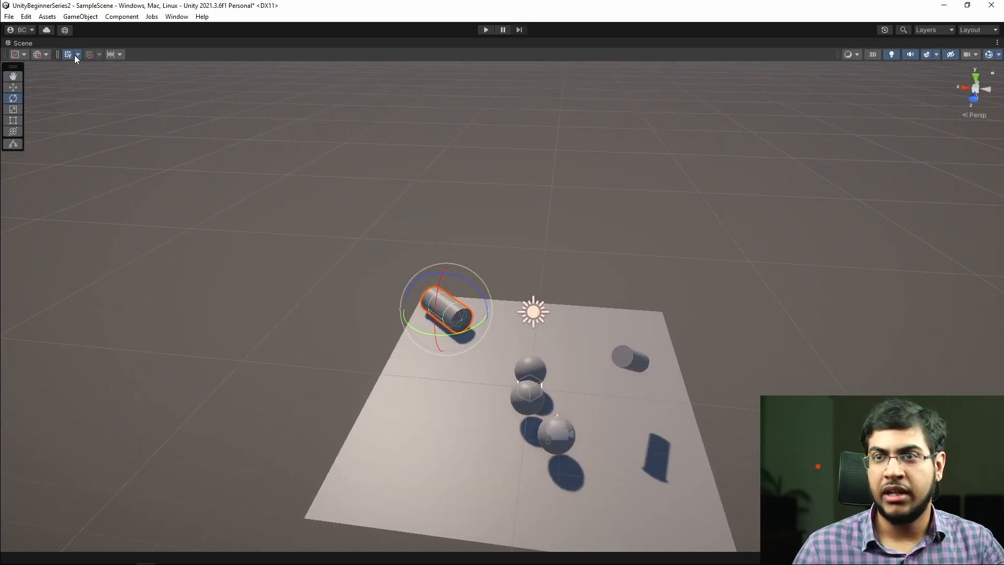
pyautogui.moveTo(428, 237); pyautogui.dragTo(328, 292, button='right')
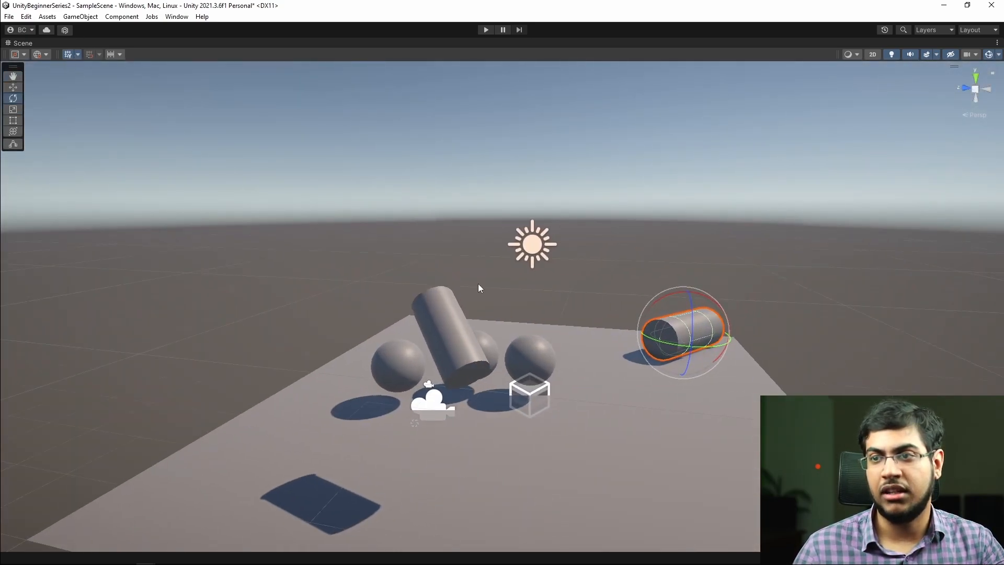
pyautogui.moveTo(417, 245); pyautogui.dragTo(533, 343, button='right')
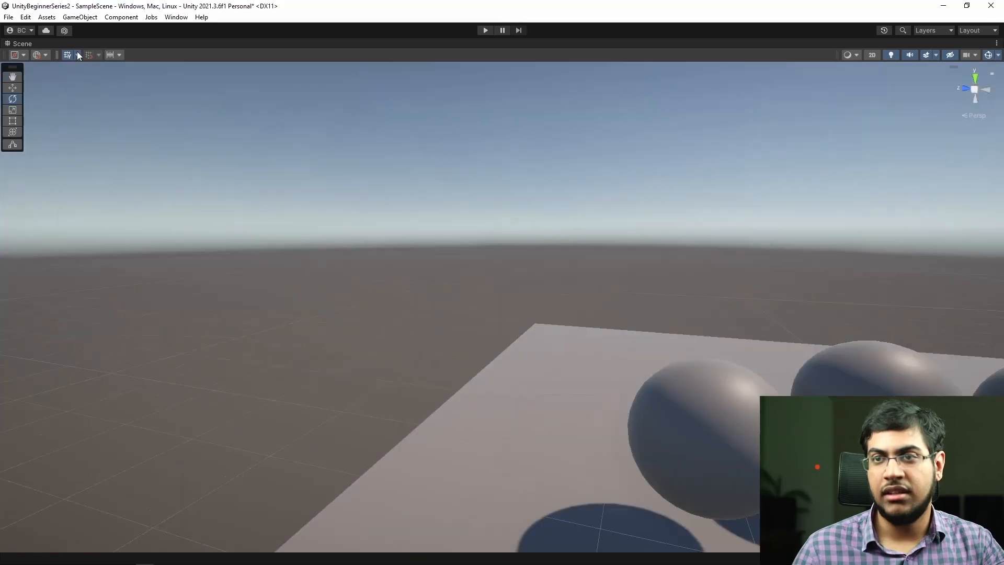
# Set the scene grid's plane to X at full opacity and view the grid around the objects.
pyautogui.click(78, 53)
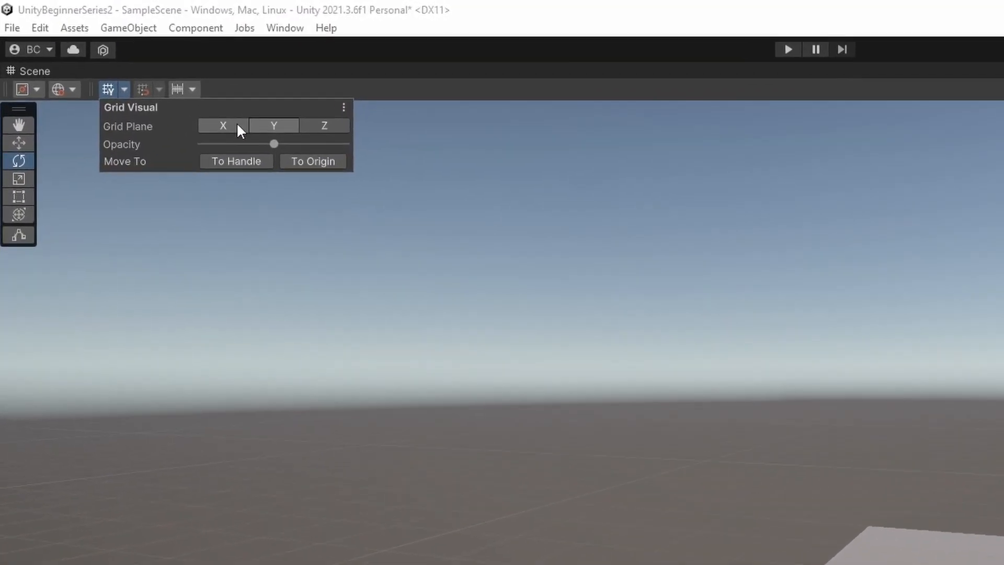
pyautogui.click(380, 10)
pyautogui.moveTo(492, 293); pyautogui.dragTo(605, 372, button='right')
pyautogui.press('s')
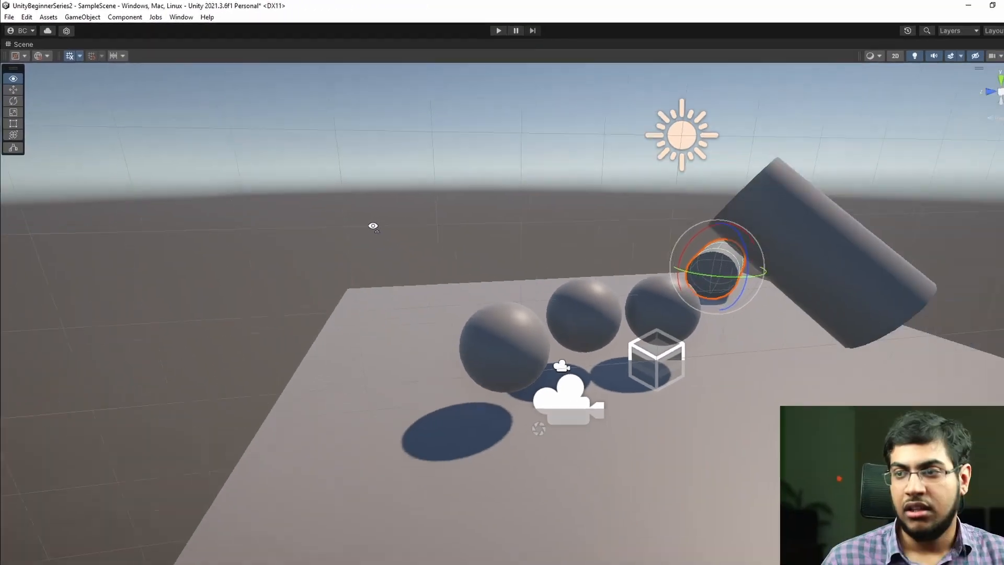
pyautogui.moveTo(371, 228); pyautogui.dragTo(572, 221, button='right')
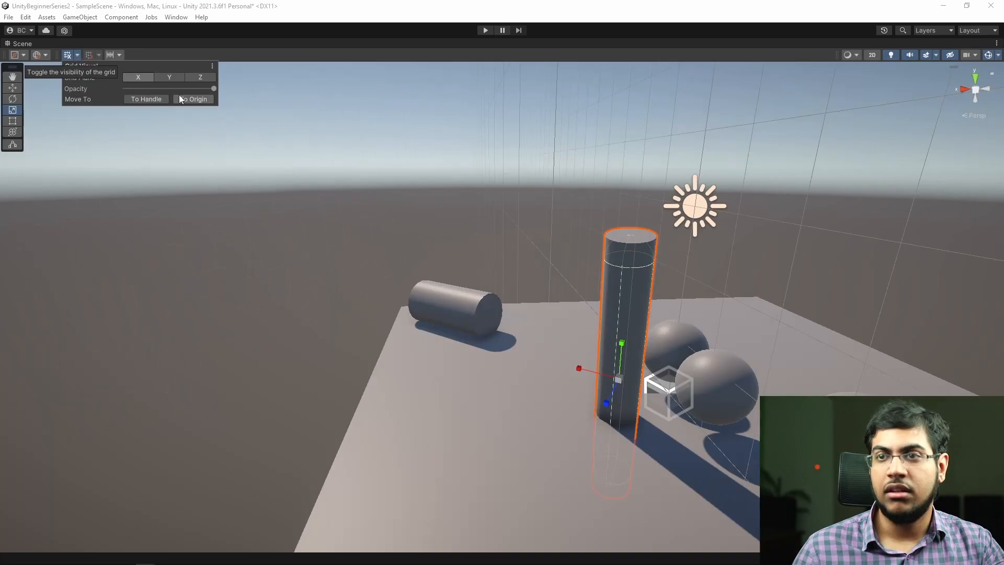
# Switch the grid plane to Z and back to Y, and toggle the grid's visibility.
pyautogui.click(206, 76)
pyautogui.moveTo(483, 306); pyautogui.dragTo(836, 363, button='right')
pyautogui.press('s')
pyautogui.press('a')
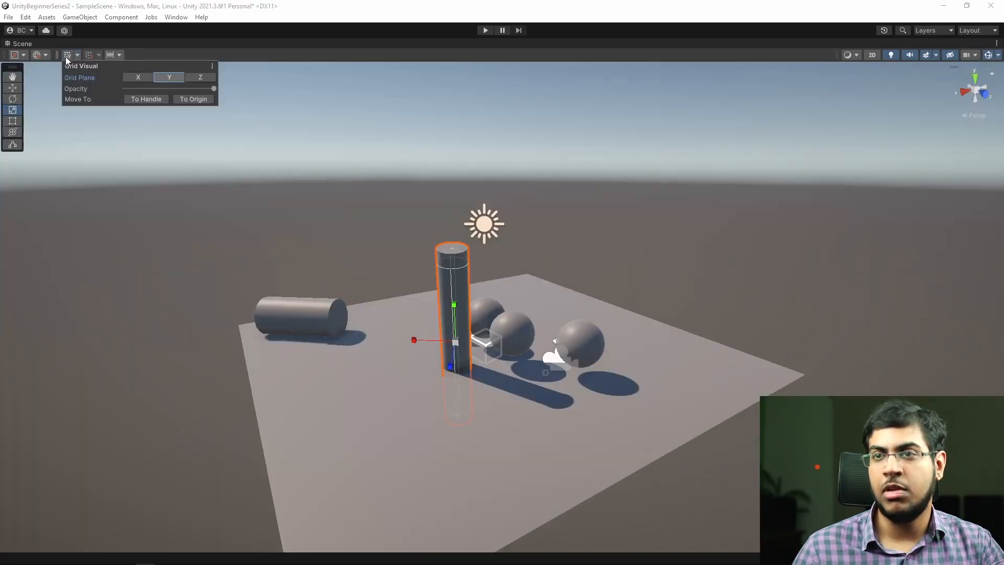
pyautogui.click(69, 55)
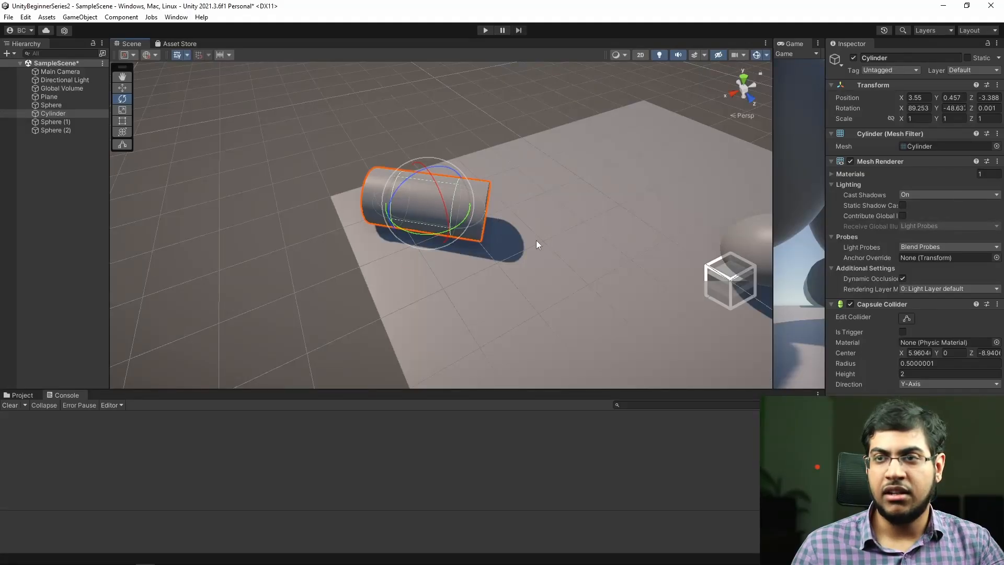
# Switch the lying cylinder's tool handle position to Pivot and back to Center to compare them.
pyautogui.keyDown('alt'); pyautogui.moveTo(538, 245); pyautogui.dragTo(468, 246); pyautogui.keyUp('alt')
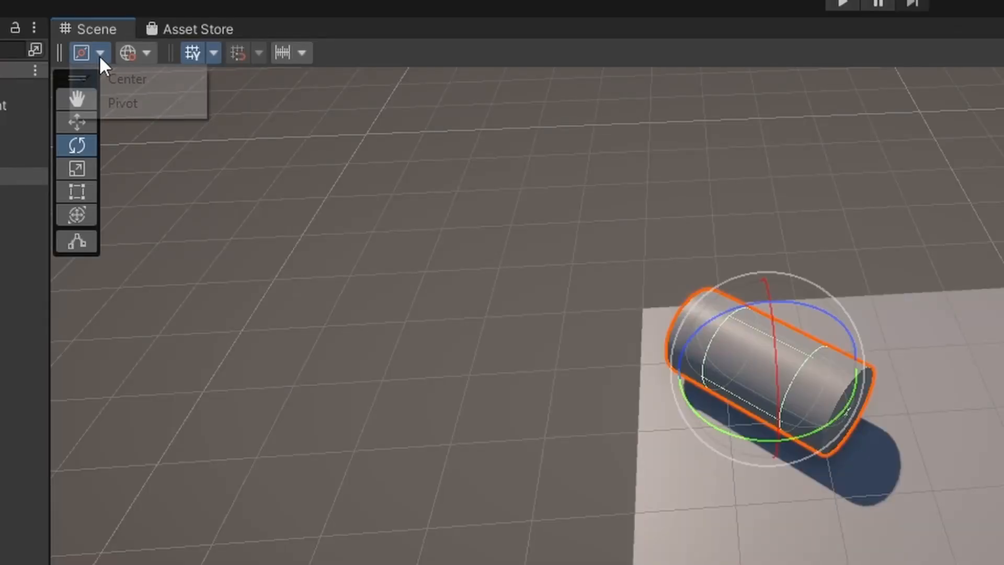
pyautogui.click(114, 99)
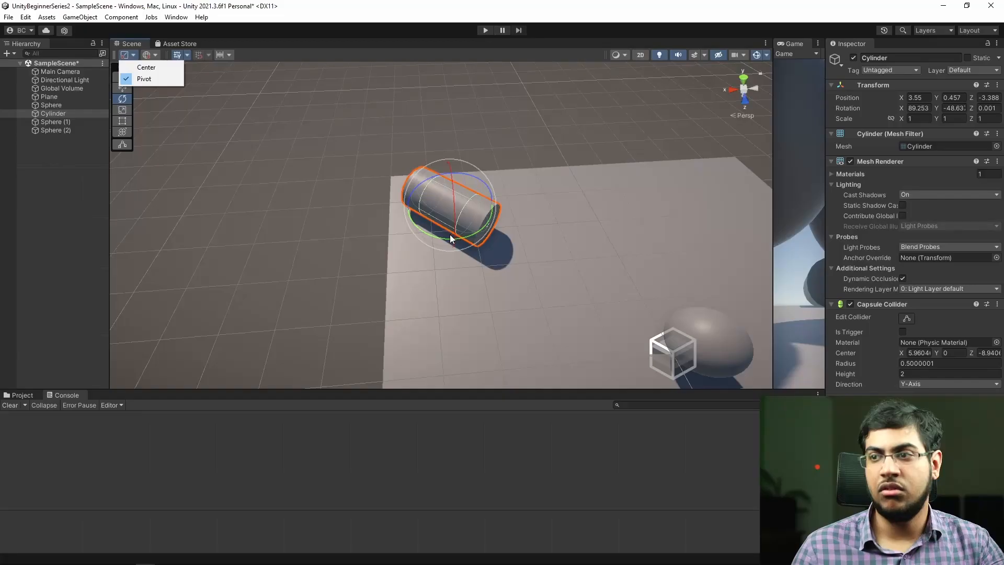
pyautogui.moveTo(673, 374); pyautogui.dragTo(847, 433)
pyautogui.moveTo(561, 271); pyautogui.dragTo(510, 268)
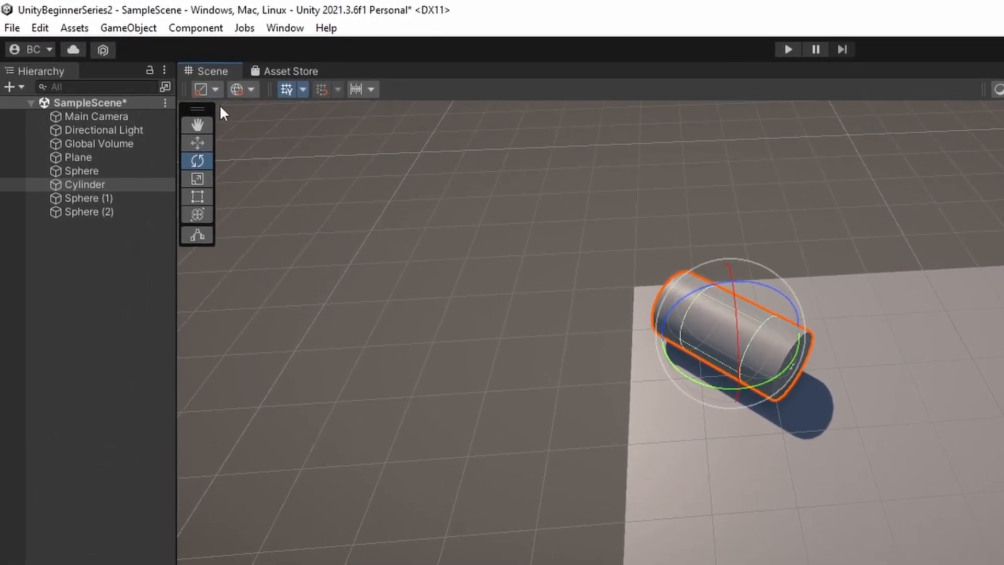
pyautogui.click(242, 125)
pyautogui.moveTo(589, 296); pyautogui.dragTo(482, 275)
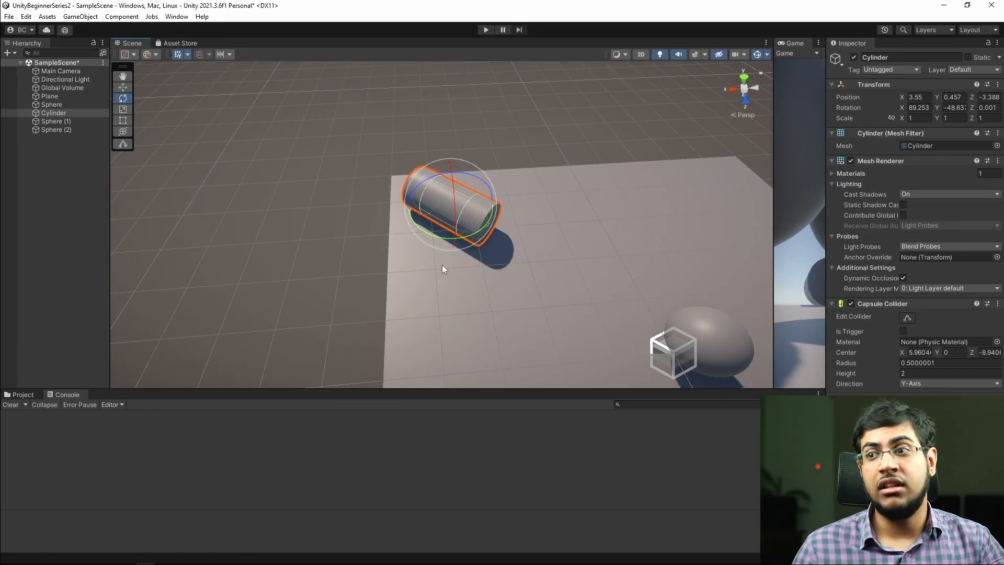
# Create an empty parent object for the cylinder.
pyautogui.keyDown('alt'); pyautogui.moveTo(447, 218); pyautogui.dragTo(425, 206); pyautogui.keyUp('alt')
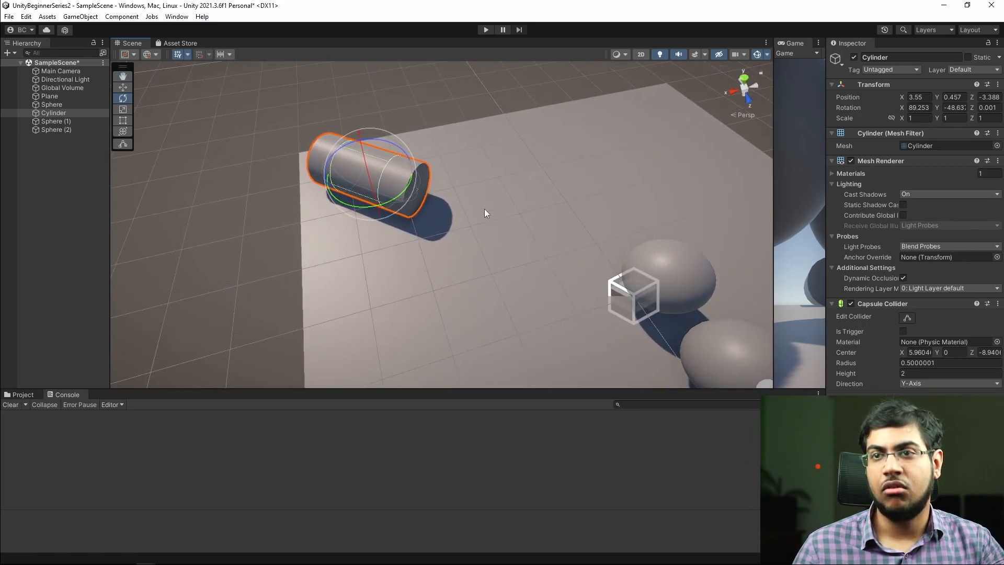
pyautogui.click(86, 171)
pyautogui.rightClick(55, 115)
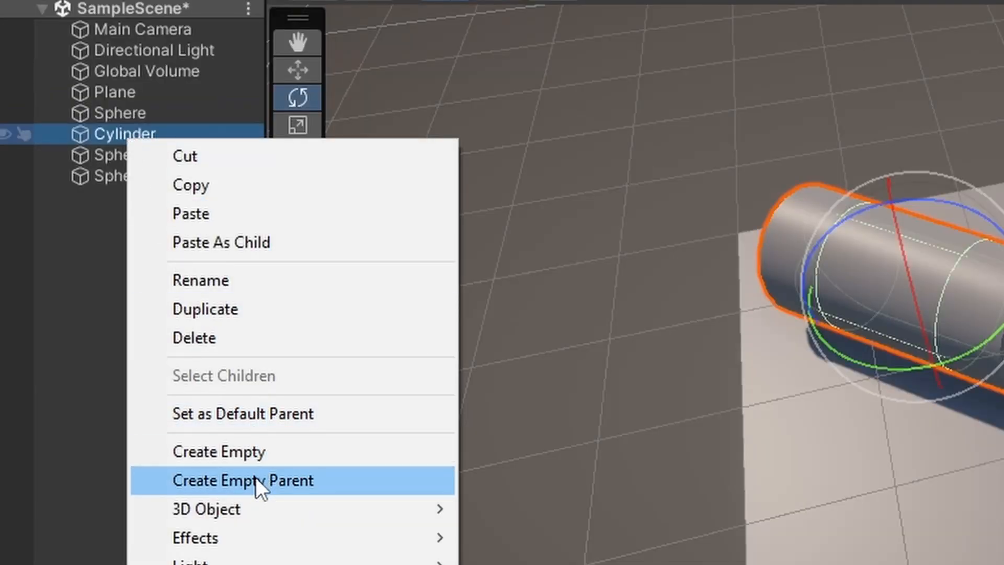
pyautogui.click(266, 483)
# Move the child cylinder away from its parent's origin to about X -1.378, Z 1.121 with the Move tool.
pyautogui.click(137, 152)
pyautogui.press('w')
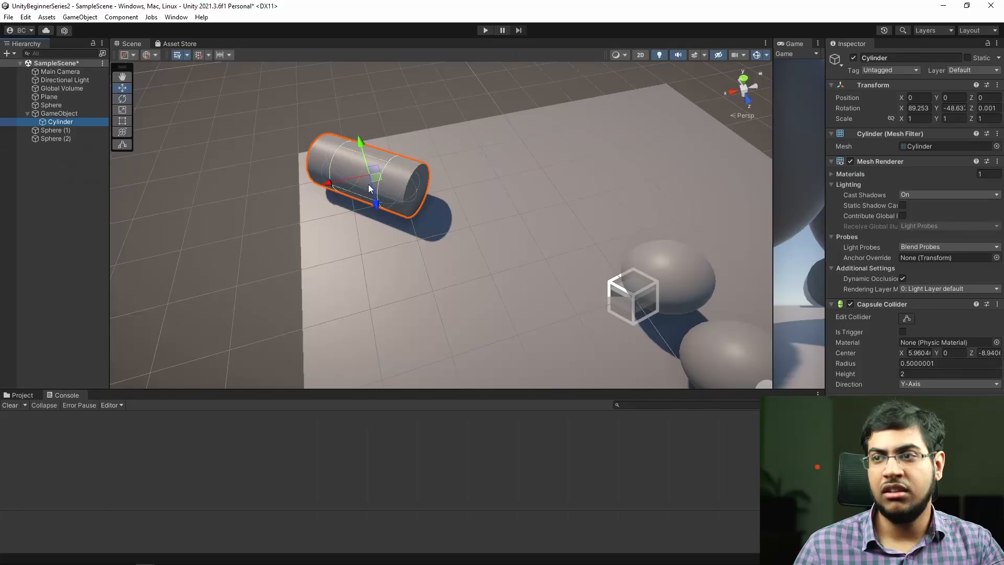
pyautogui.moveTo(369, 189); pyautogui.dragTo(466, 210)
# Select the cylinder's parent object, set the handle position to Pivot, and rotate the parent about 12.8 degrees around Y.
pyautogui.click(49, 114)
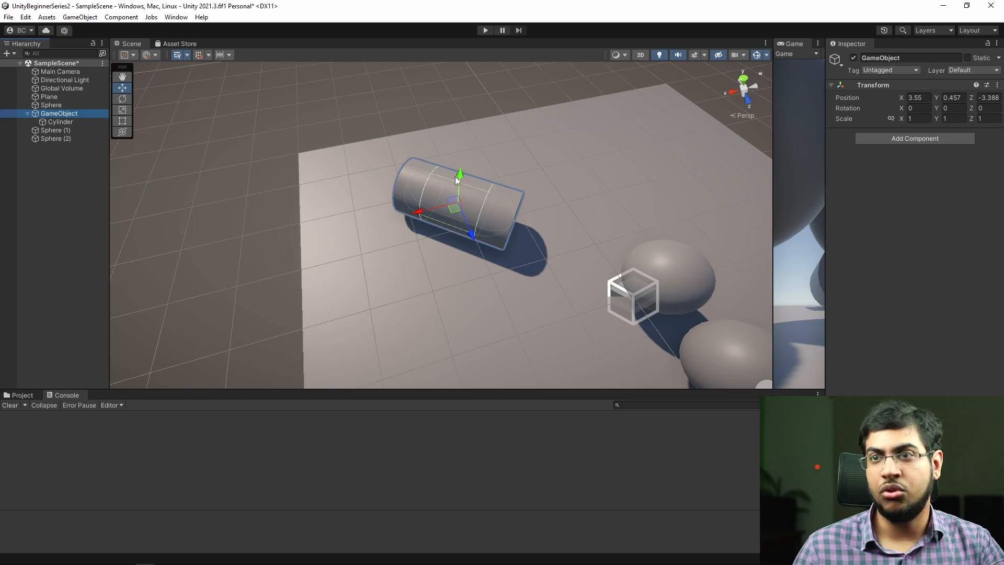
pyautogui.click(153, 55)
pyautogui.click(137, 153)
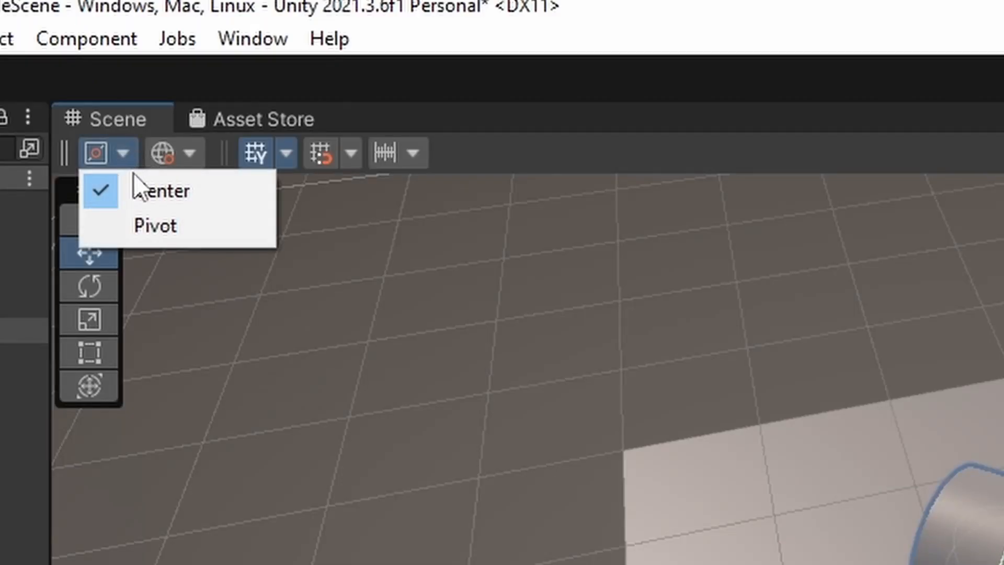
pyautogui.click(167, 228)
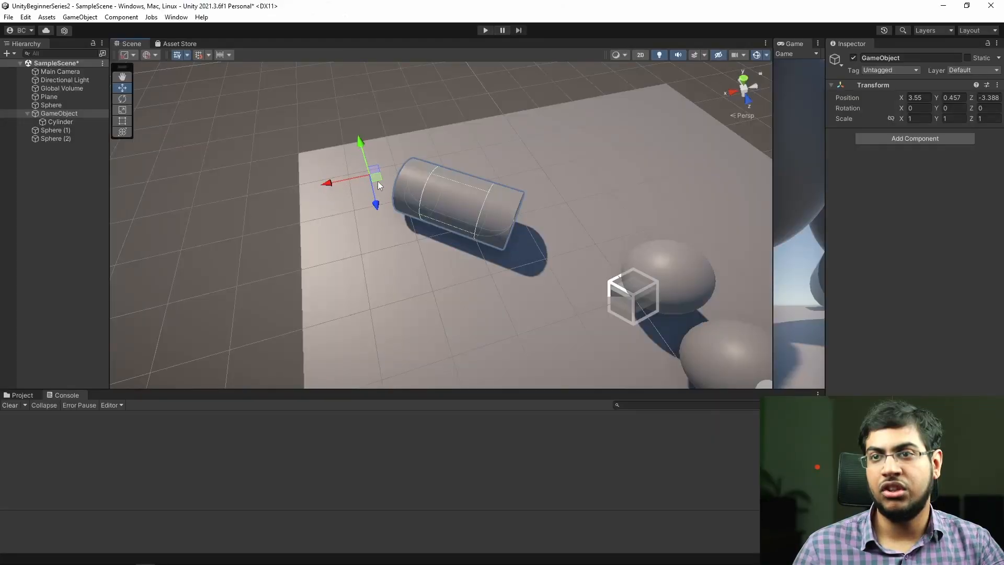
pyautogui.moveTo(369, 207)
pyautogui.mouseDown()
pyautogui.moveTo(533, 187)
pyautogui.moveTo(409, 214)
pyautogui.moveTo(302, 205)
pyautogui.moveTo(467, 212)
pyautogui.moveTo(351, 211)
pyautogui.mouseUp()
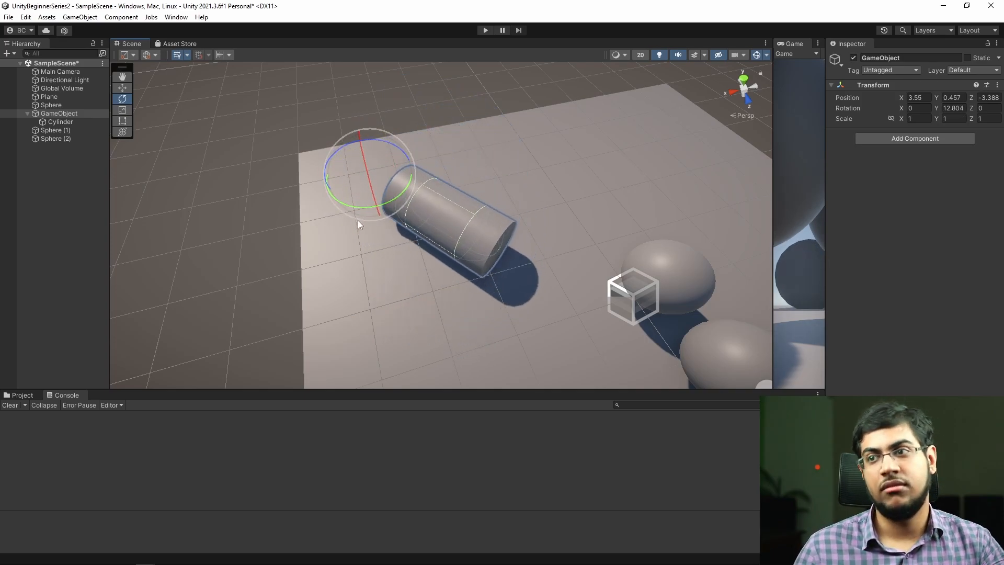
# Set the handle position to Center, try rotating the parent object around Y, and undo that rotation.
pyautogui.click(73, 122)
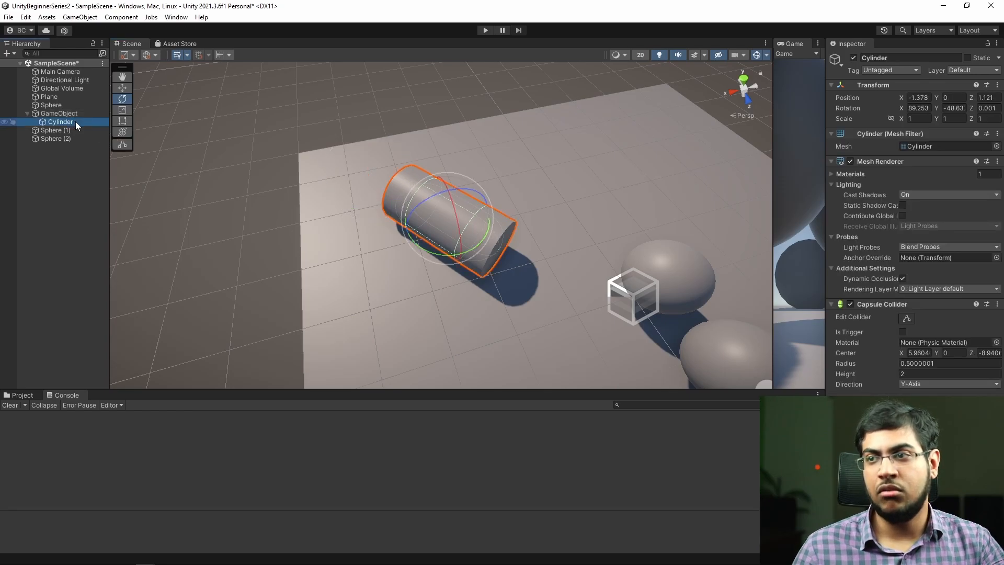
pyautogui.click(54, 114)
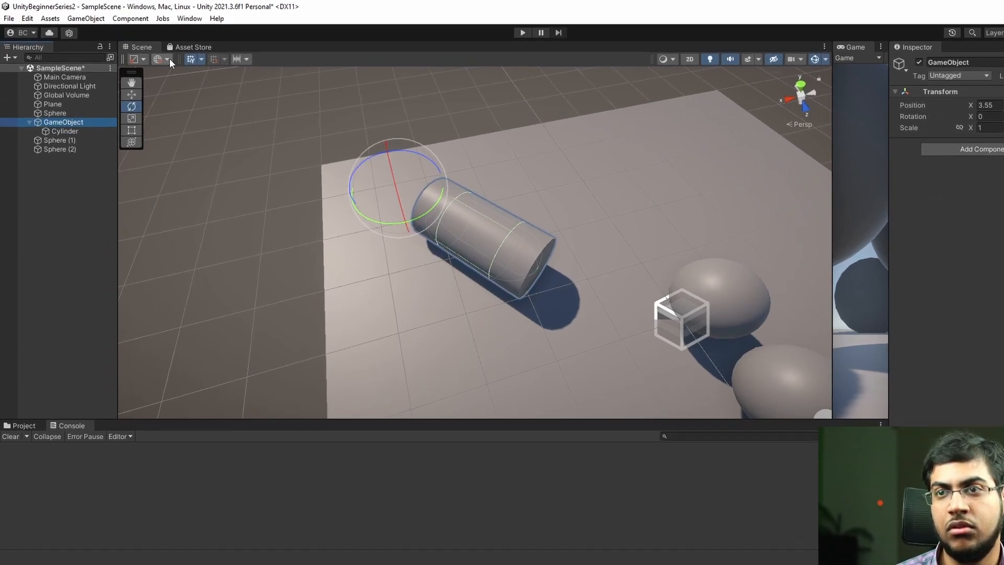
pyautogui.click(133, 54)
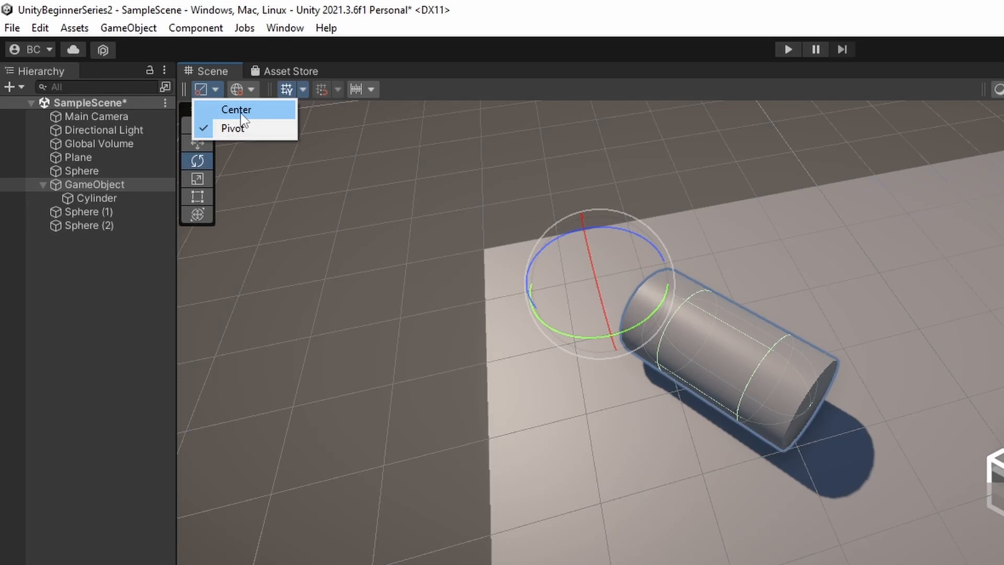
pyautogui.click(240, 112)
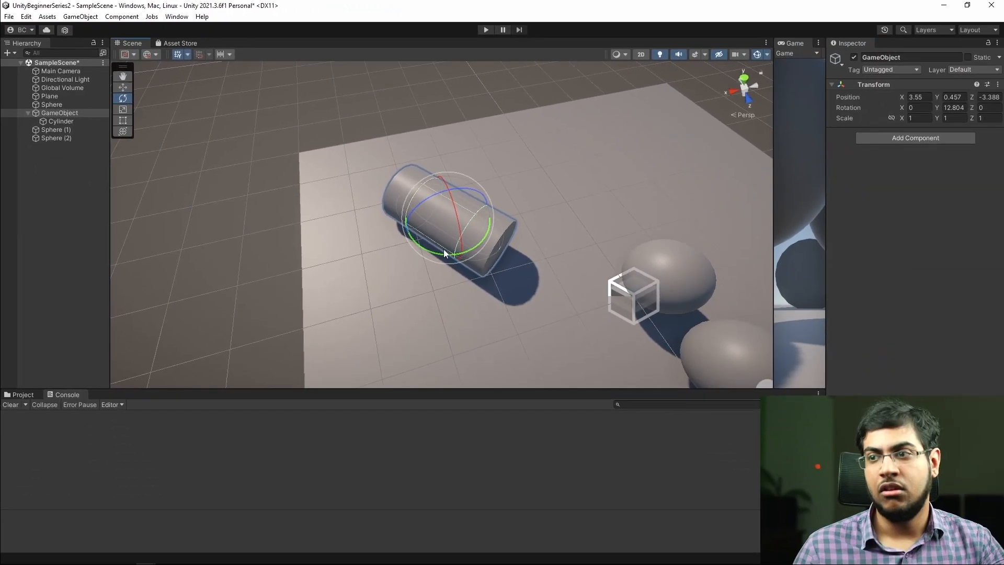
pyautogui.moveTo(444, 251); pyautogui.dragTo(484, 252)
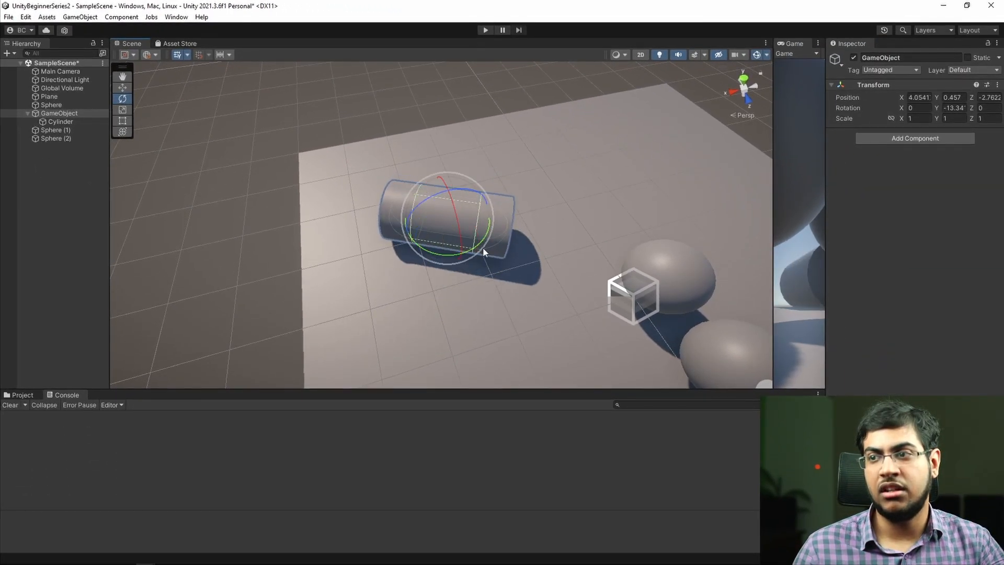
pyautogui.hotkey('ctrl', 'z')
# Set the handle position to Pivot and swing the parent object back and forth around its Y axis.
pyautogui.click(130, 54)
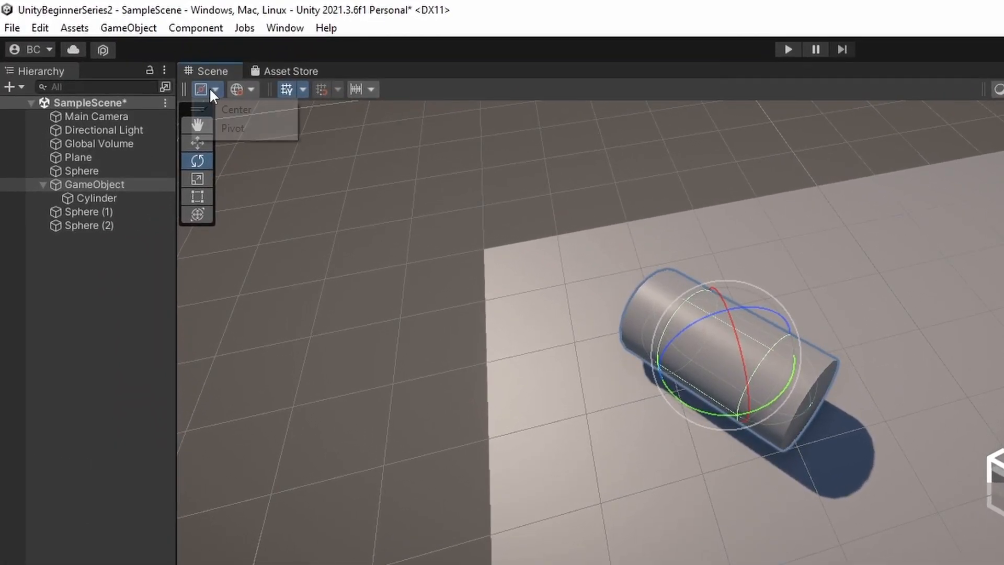
pyautogui.click(231, 128)
pyautogui.moveTo(614, 331); pyautogui.dragTo(758, 295)
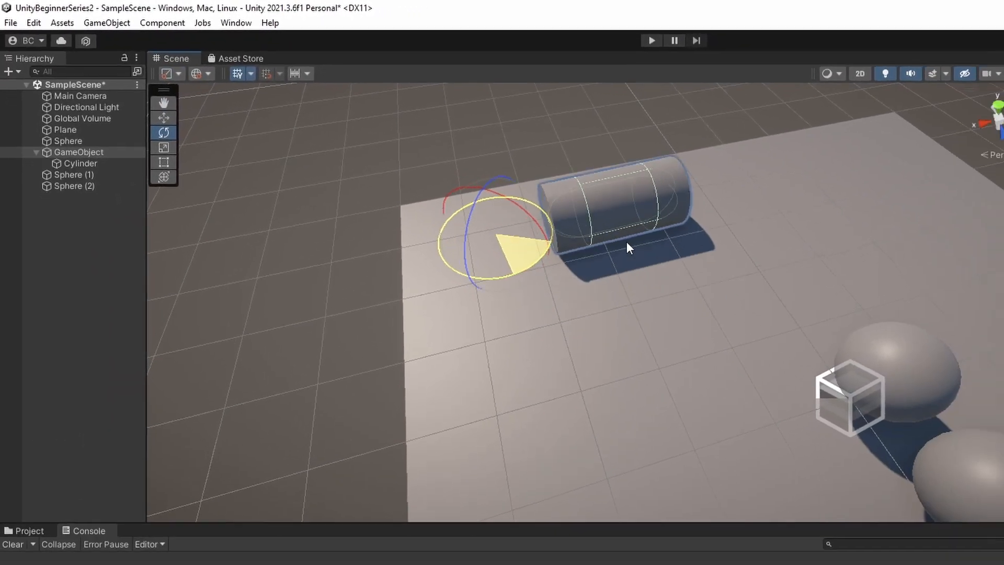
pyautogui.moveTo(627, 246); pyautogui.dragTo(484, 298)
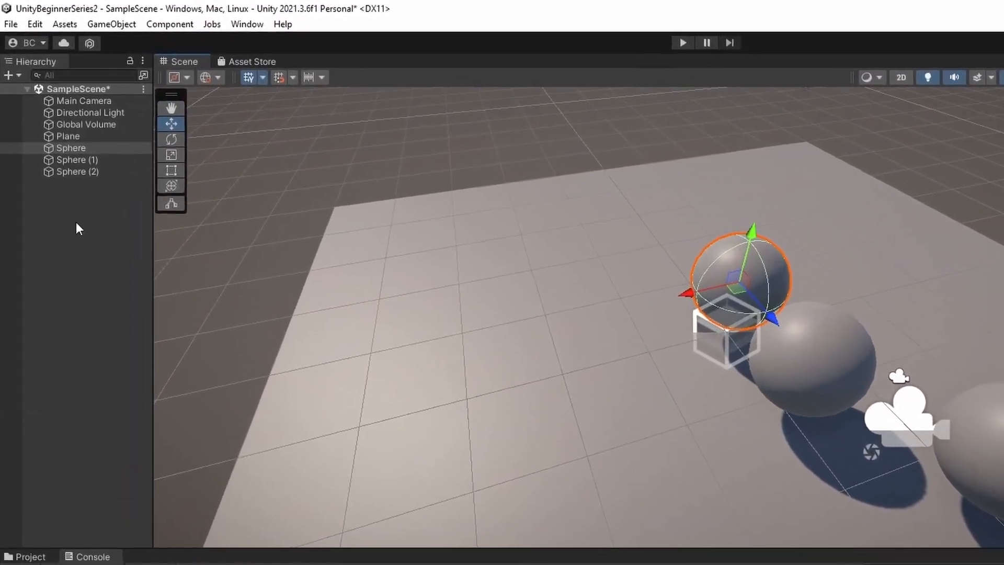
# Add a 3D Capsule object to the scene.
pyautogui.click(76, 229)
pyautogui.rightClick(47, 189)
pyautogui.click(143, 90)
pyautogui.click(143, 90)
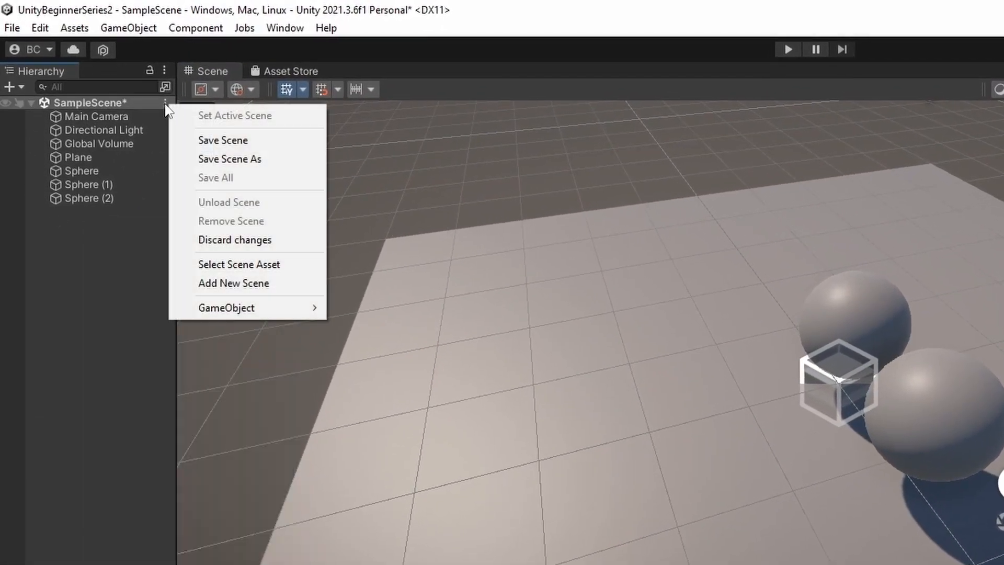
pyautogui.click(41, 86)
pyautogui.click(14, 85)
pyautogui.moveTo(155, 150)
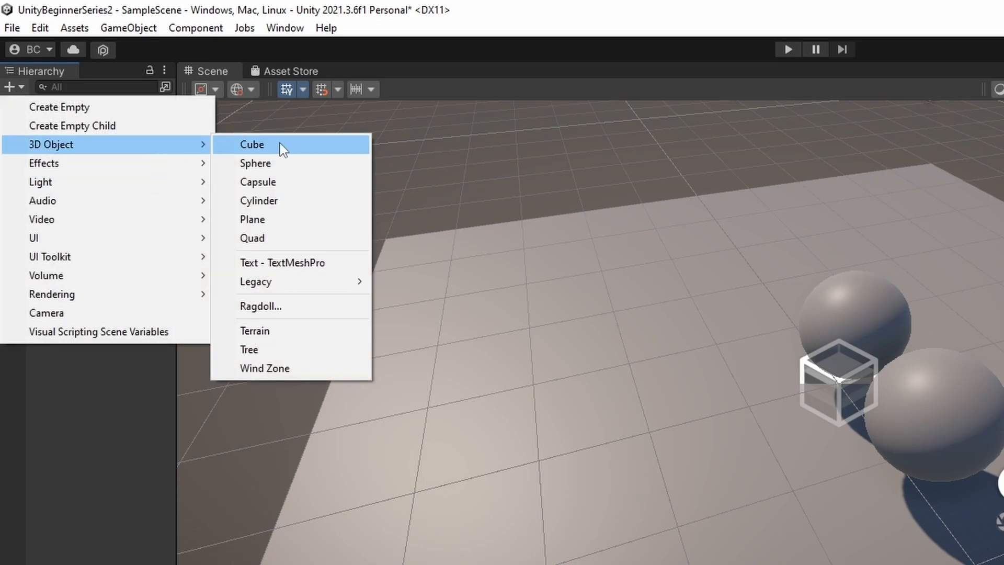
pyautogui.click(261, 182)
# Raise the capsule to Y 2.86 with a Y scale of about 2.48, and tilt it to about -36 degrees around Z.
pyautogui.press('e')
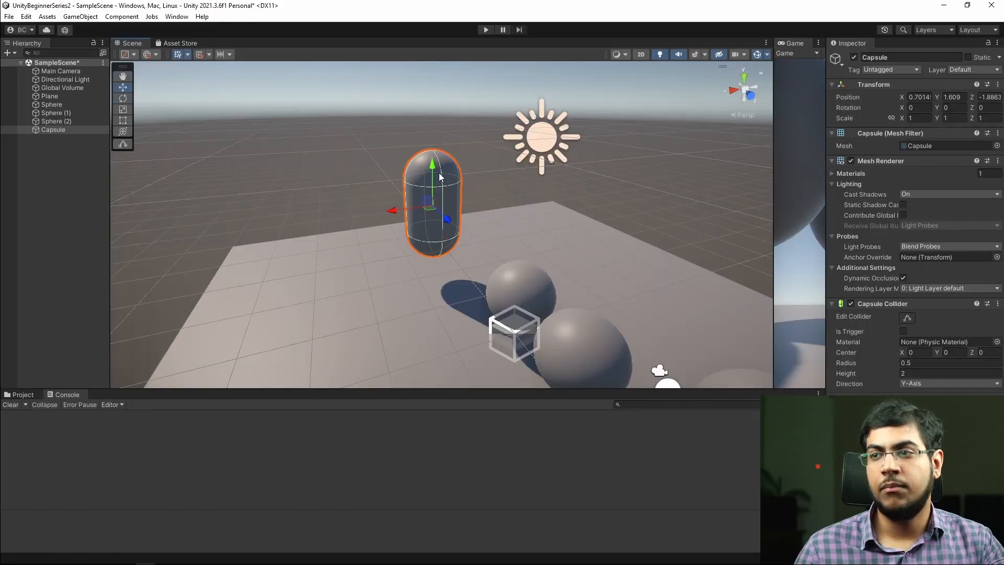
pyautogui.moveTo(433, 167); pyautogui.dragTo(435, 111)
pyautogui.press('w')
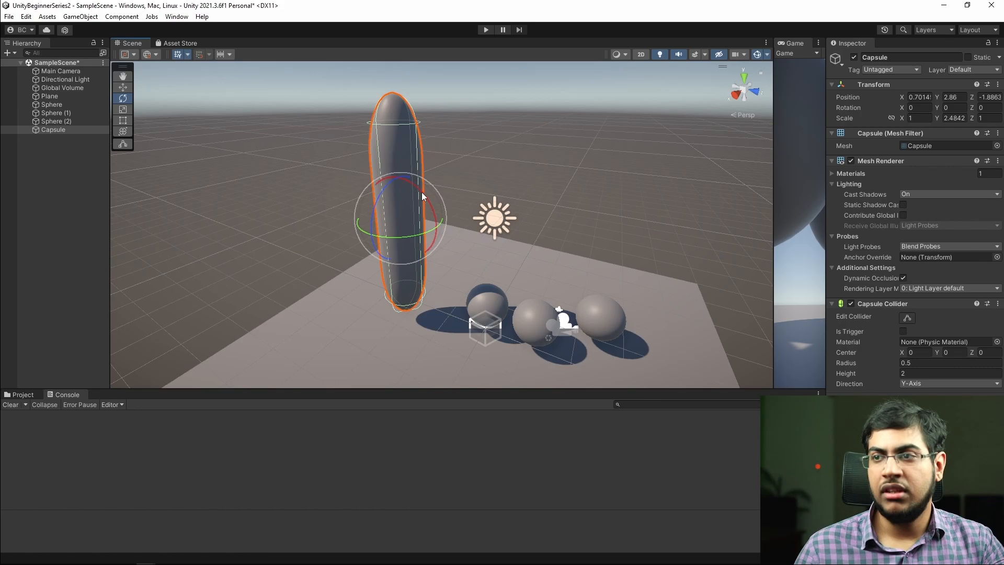
pyautogui.moveTo(422, 192); pyautogui.dragTo(375, 221)
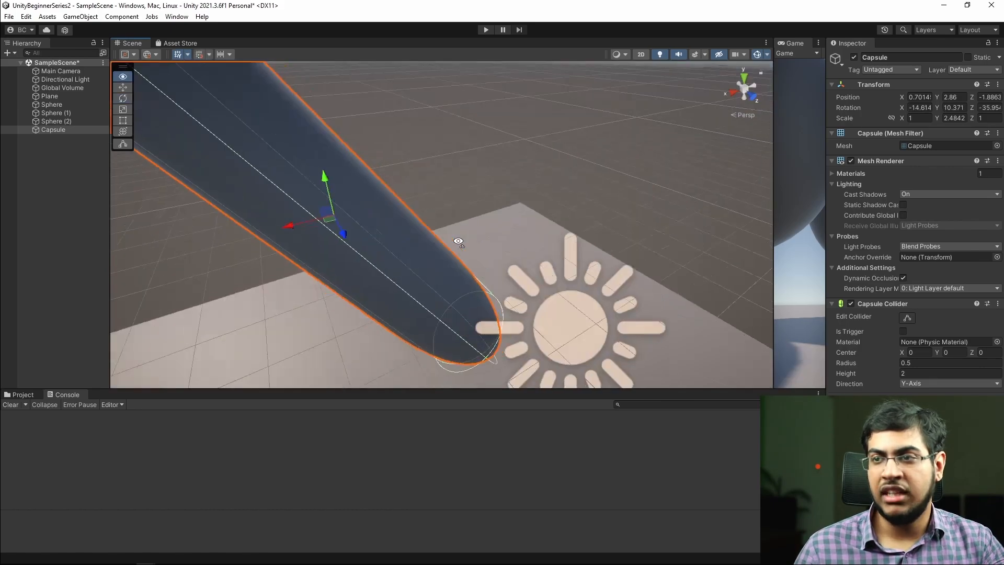
# Switch the tilted capsule's Move handle orientation from Global to Local.
pyautogui.keyDown('alt'); pyautogui.moveTo(461, 240); pyautogui.dragTo(397, 194); pyautogui.keyUp('alt')
pyautogui.moveTo(410, 247); pyautogui.dragTo(364, 208)
pyautogui.click(156, 54)
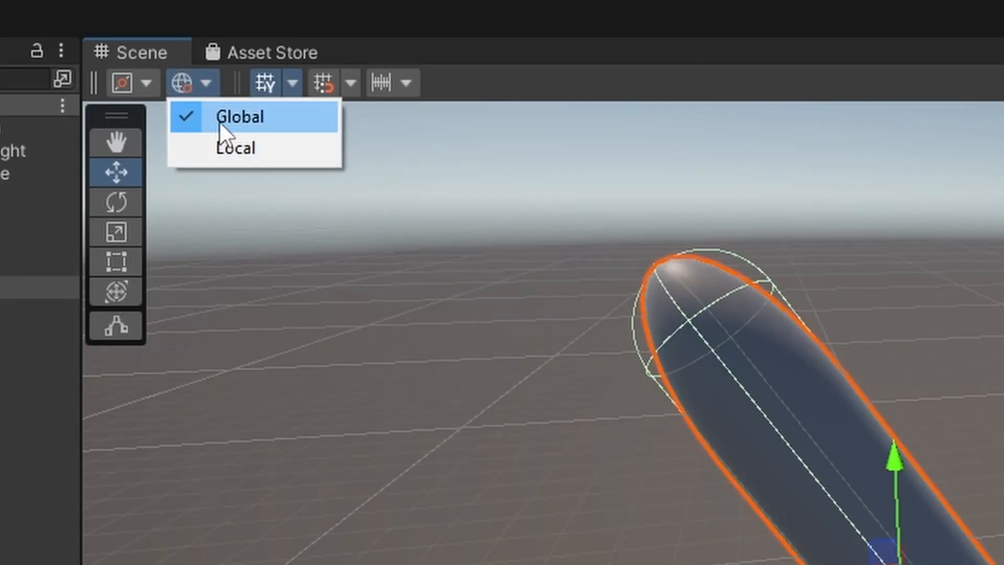
pyautogui.click(233, 149)
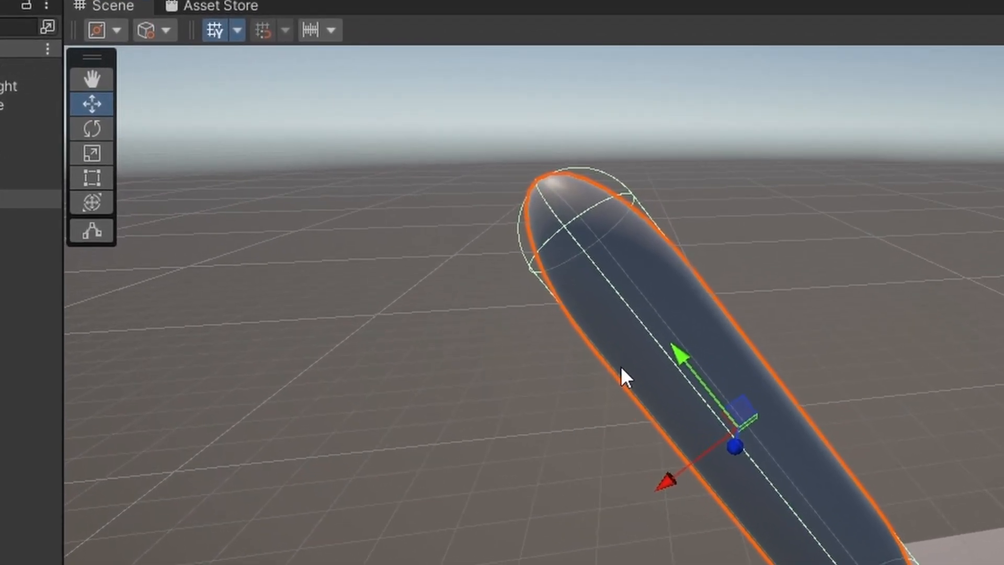
# Move the tilted capsule along its local Y and X axes.
pyautogui.moveTo(679, 362)
pyautogui.mouseDown()
pyautogui.moveTo(531, 198)
pyautogui.moveTo(675, 356)
pyautogui.mouseUp()
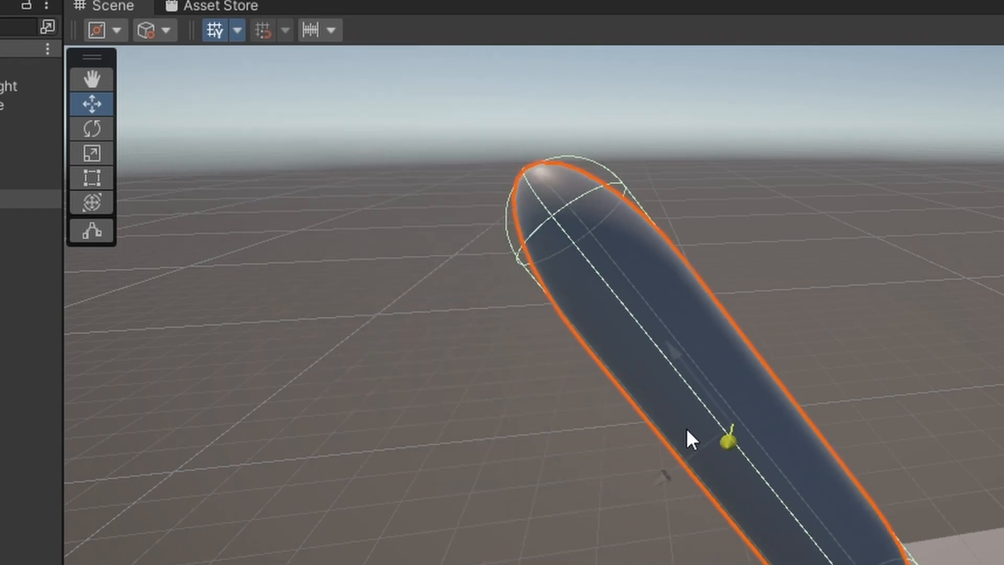
pyautogui.moveTo(686, 439); pyautogui.dragTo(742, 415)
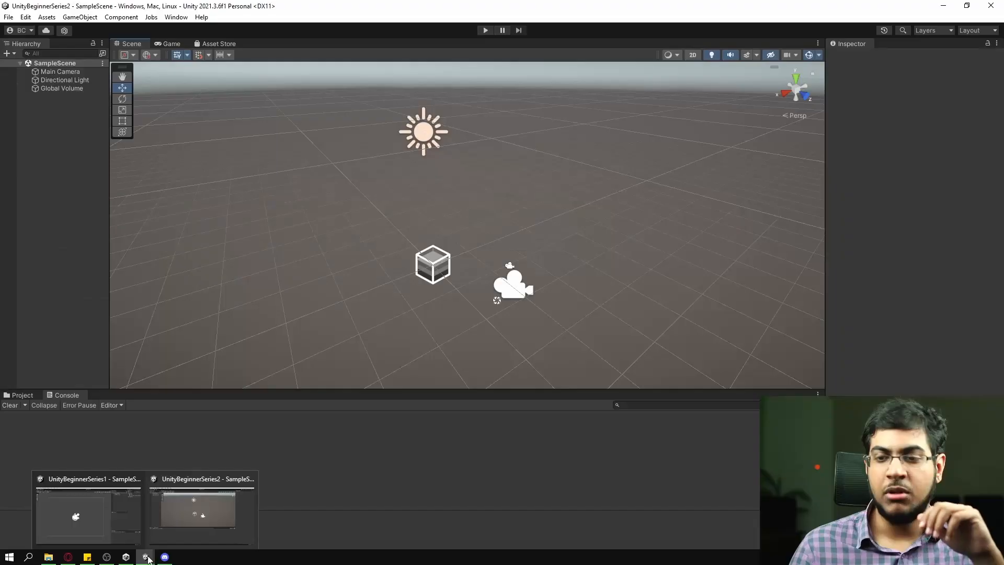
# Switch to the open UnityBeginnerSeries1 project with the 2D SampleScene.
pyautogui.click(126, 527)
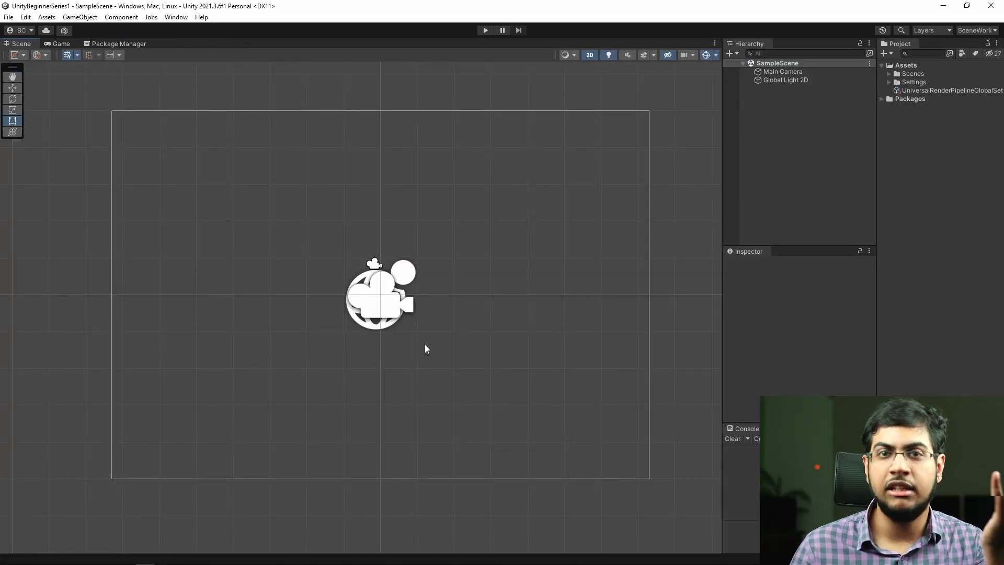
pyautogui.moveTo(406, 265)
pyautogui.mouseDown(button='middle')
pyautogui.moveTo(540, 313)
pyautogui.moveTo(448, 260)
pyautogui.moveTo(423, 145)
pyautogui.moveTo(240, 314)
pyautogui.moveTo(546, 371)
pyautogui.moveTo(322, 129)
pyautogui.moveTo(418, 268)
pyautogui.mouseUp(button='middle')
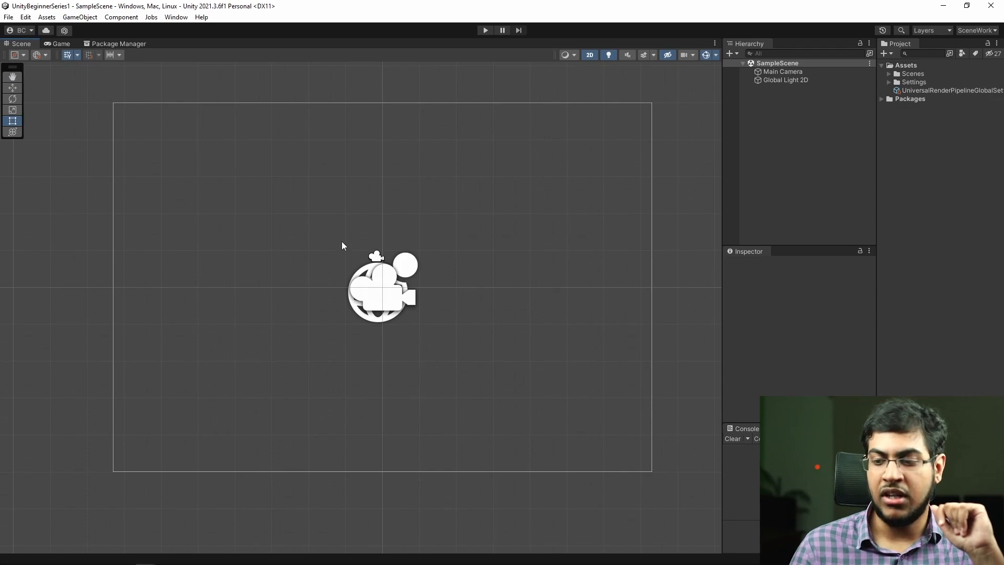
pyautogui.moveTo(341, 241)
pyautogui.mouseDown(button='middle')
pyautogui.moveTo(274, 219)
pyautogui.moveTo(535, 291)
pyautogui.moveTo(237, 255)
pyautogui.moveTo(413, 325)
pyautogui.moveTo(353, 251)
pyautogui.mouseUp(button='middle')
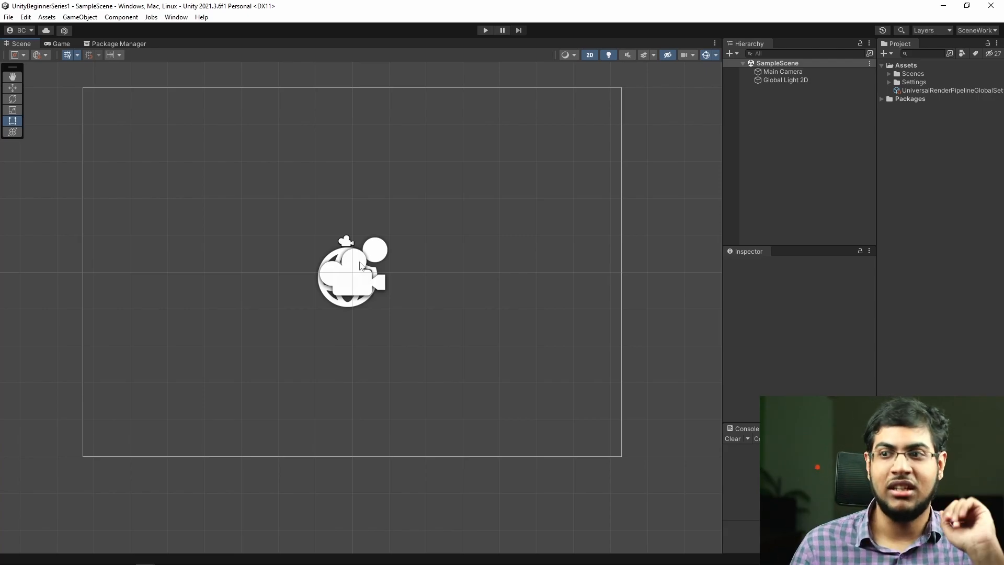
# Add a 2D Square sprite to the scene.
pyautogui.click(737, 54)
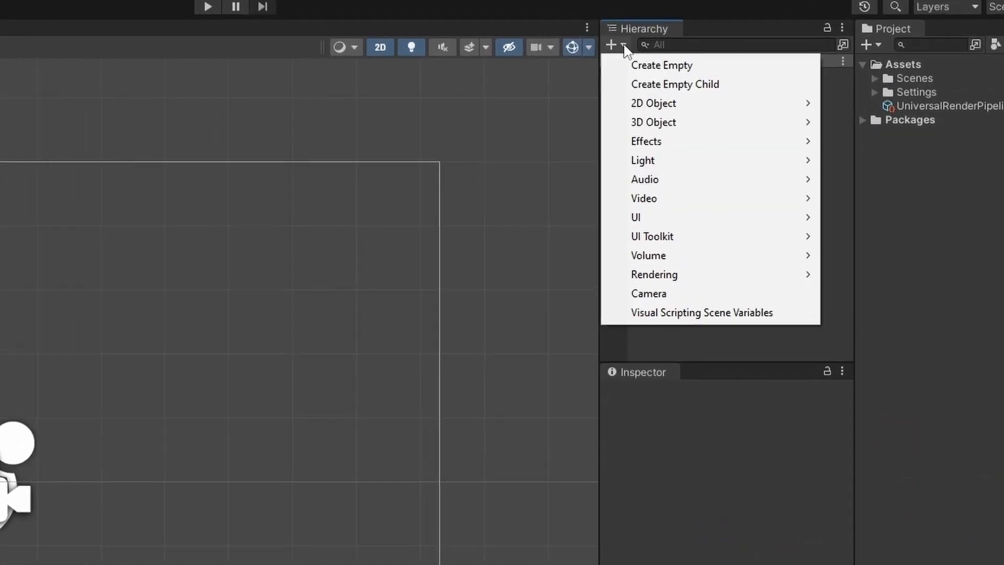
pyautogui.moveTo(687, 106)
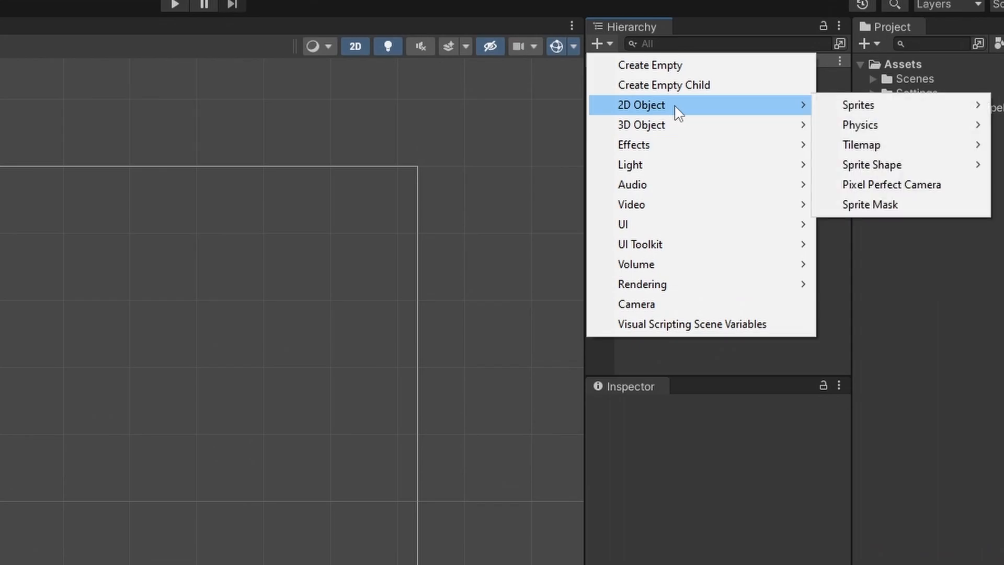
pyautogui.moveTo(854, 105)
pyautogui.click(710, 105)
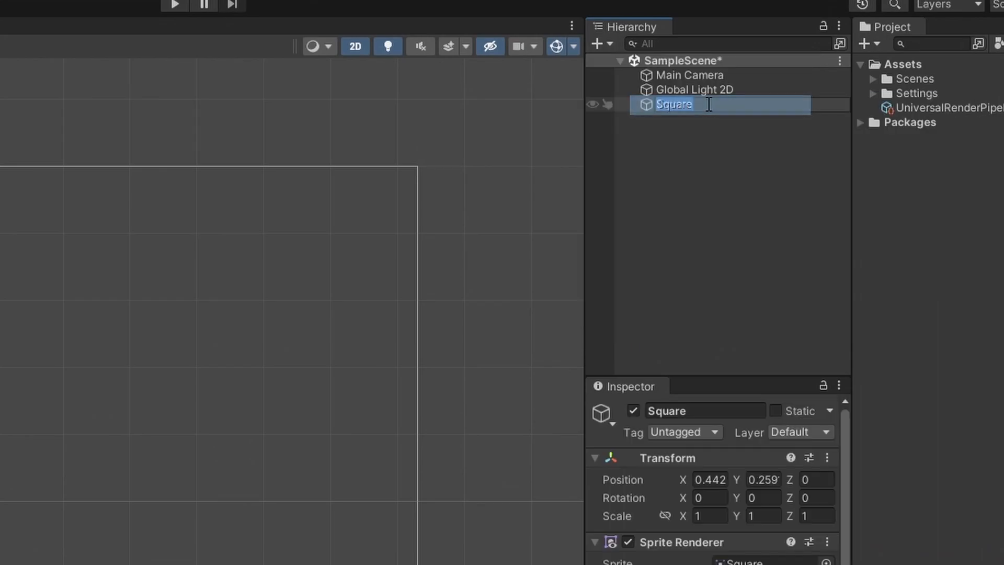
pyautogui.click(680, 160)
# Move the square to the camera frame's upper-right area, tilted about -26 degrees around Z and scaled to about 2.92 by 2.33.
pyautogui.click(733, 94)
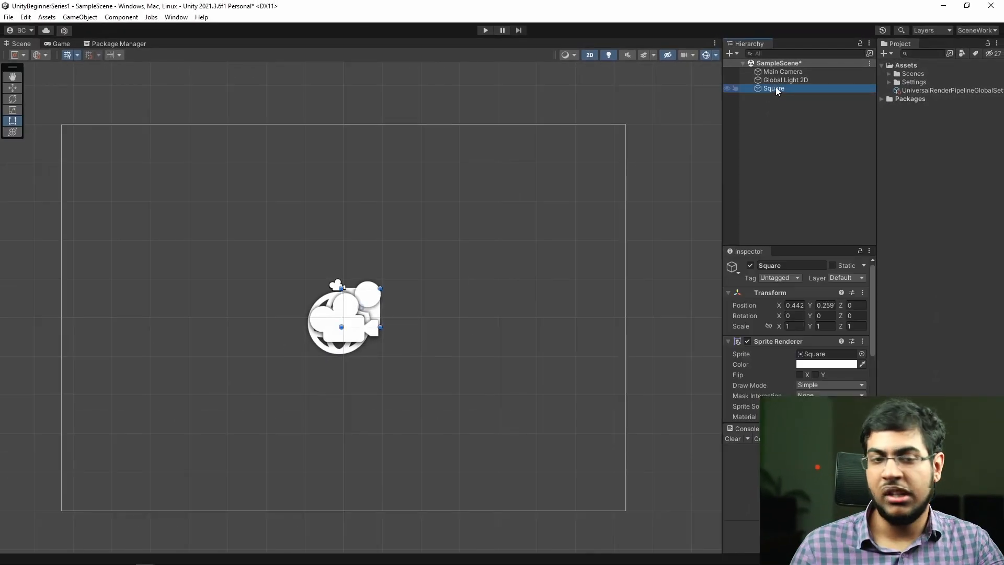
pyautogui.press('w')
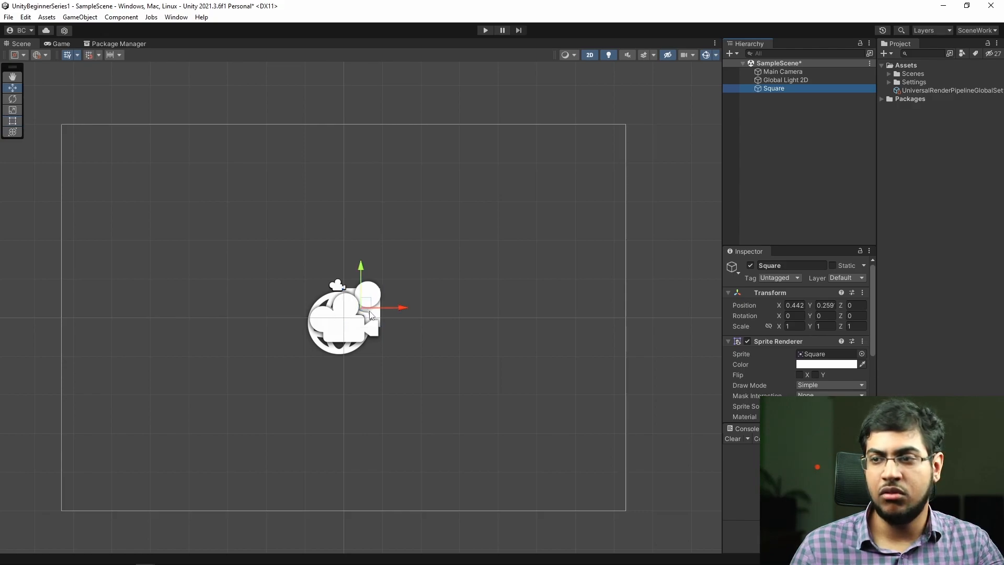
pyautogui.moveTo(368, 307); pyautogui.dragTo(507, 198)
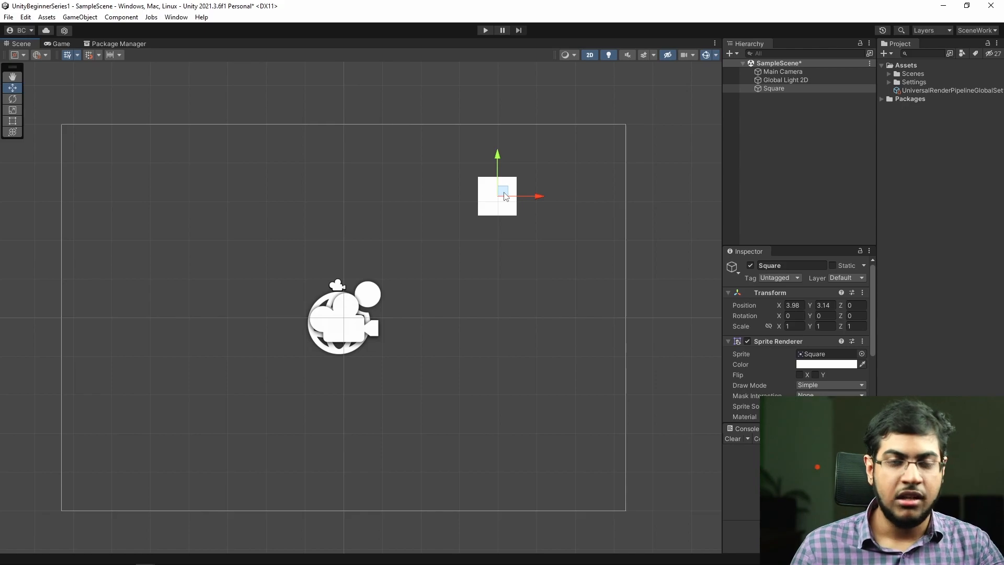
pyautogui.moveTo(535, 221); pyautogui.dragTo(550, 223)
pyautogui.press('r')
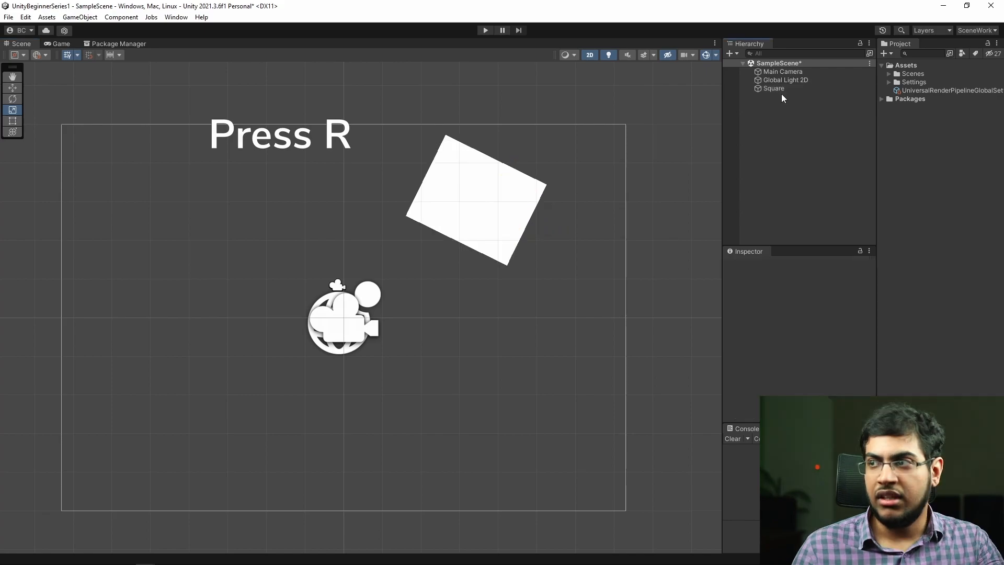
# Duplicate the tilted square until four squares are spread over the corner areas of the camera frame.
pyautogui.click(781, 89)
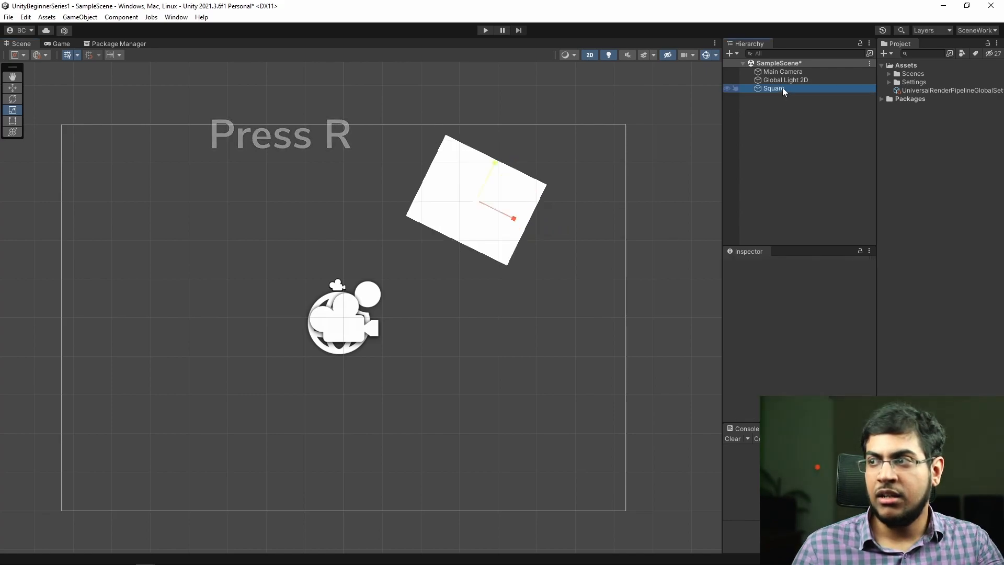
pyautogui.hotkey('ctrl', 'd')
pyautogui.moveTo(487, 197); pyautogui.dragTo(475, 432)
pyautogui.hotkey('ctrl', 'd')
pyautogui.hotkey('ctrl', 'd')
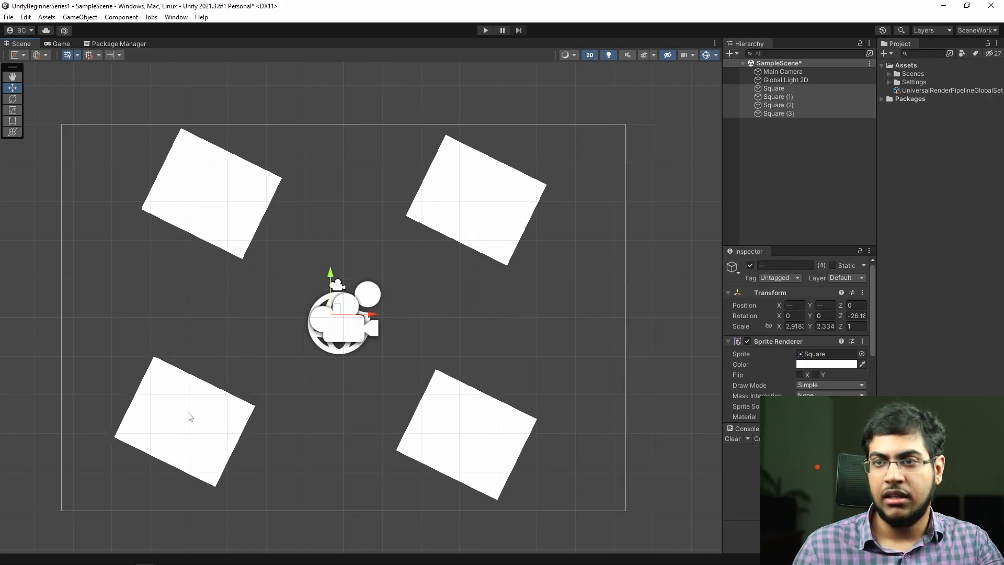
# Set the handle position to Pivot, rotate the four selected squares individually to about -43 degrees around Z, and undo the rotation.
pyautogui.moveTo(365, 325); pyautogui.dragTo(443, 300)
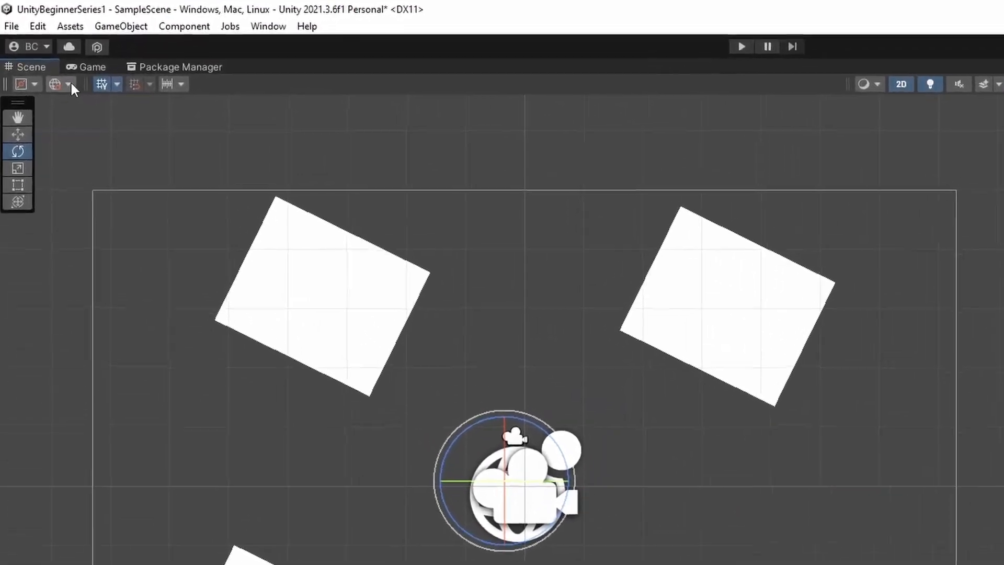
pyautogui.click(30, 55)
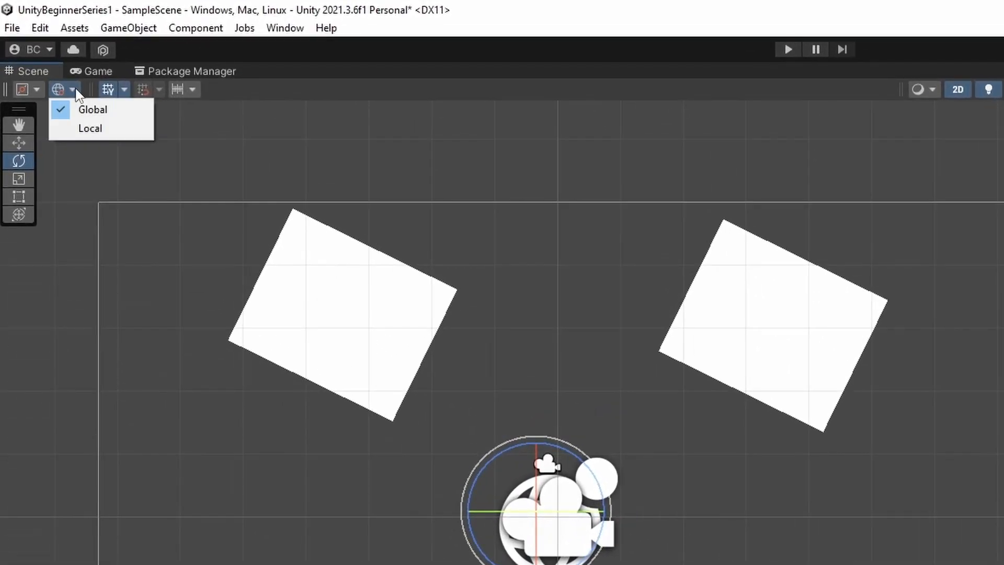
pyautogui.click(37, 90)
pyautogui.click(54, 128)
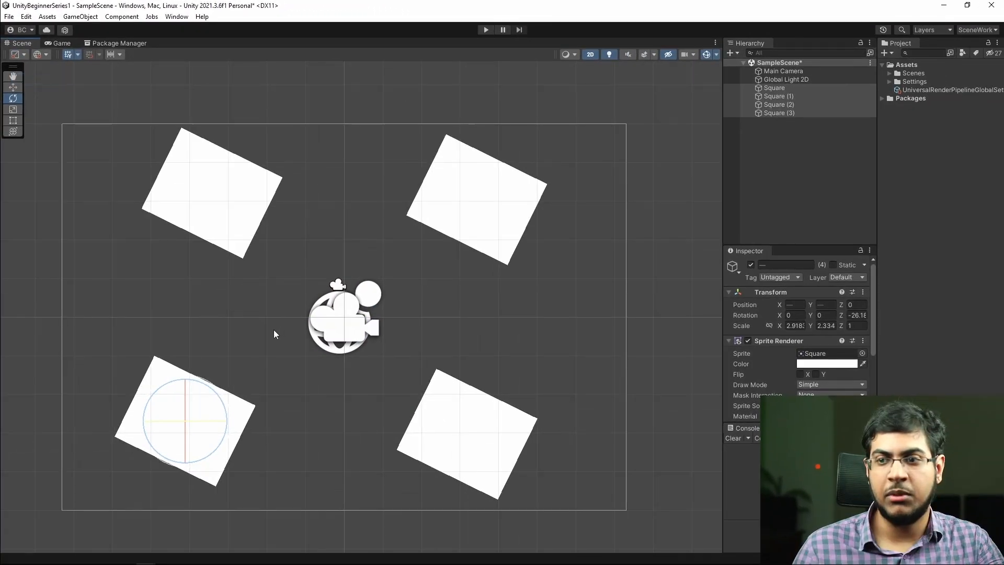
pyautogui.moveTo(221, 400); pyautogui.dragTo(244, 417)
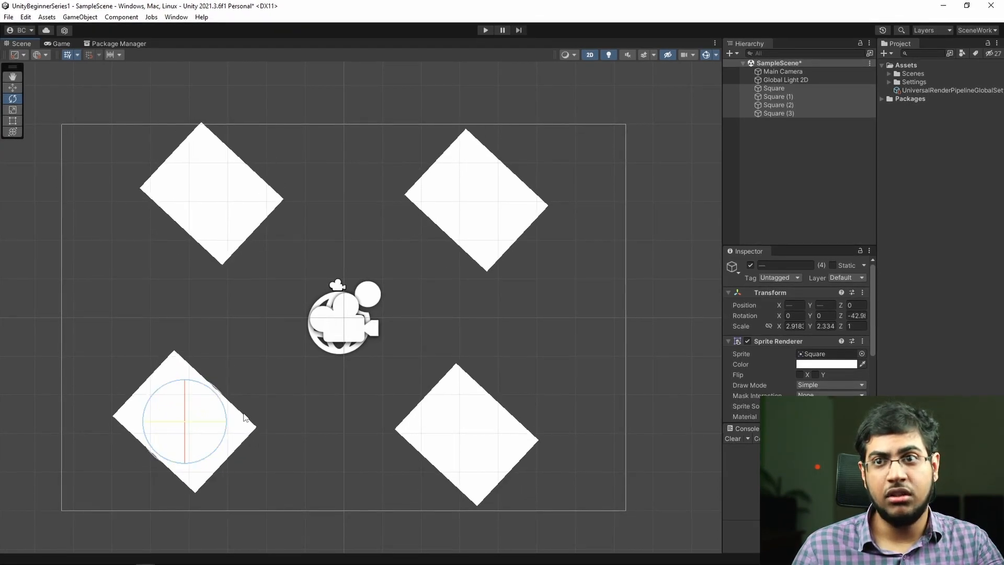
pyautogui.hotkey('ctrl', 'z')
# Set the handle position to Center and rotate the four squares together around their common center.
pyautogui.click(21, 54)
pyautogui.click(37, 68)
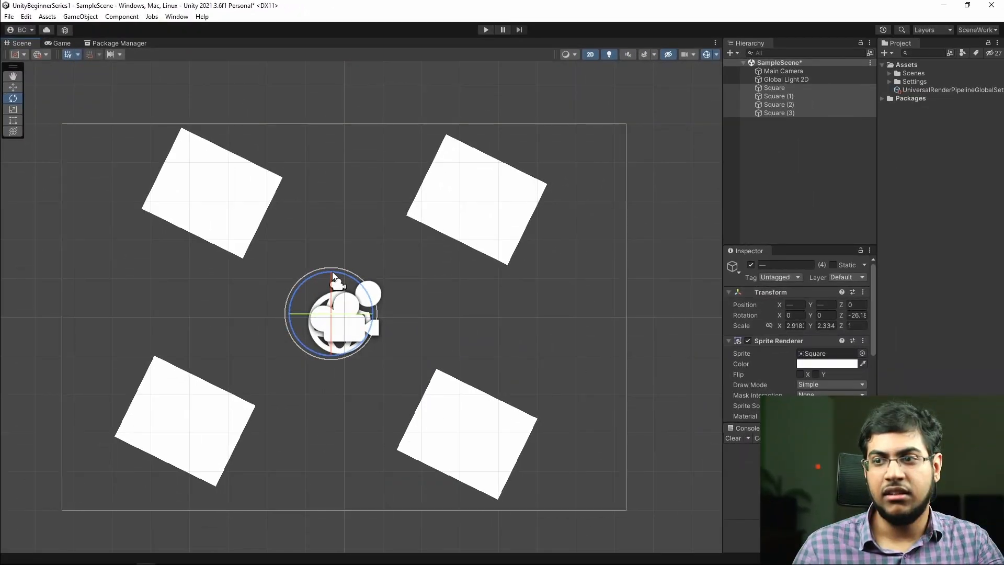
pyautogui.moveTo(333, 276); pyautogui.dragTo(375, 246)
# Move the four squares as a group with the handle orientation set to Global, and again with it set to Local.
pyautogui.click(46, 54)
pyautogui.click(50, 66)
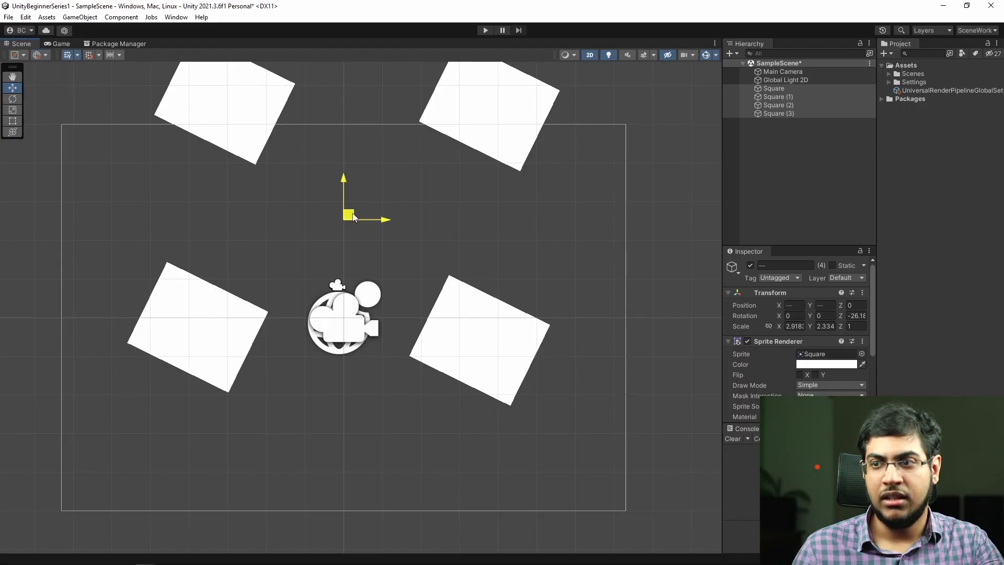
pyautogui.moveTo(353, 213); pyautogui.dragTo(353, 213)
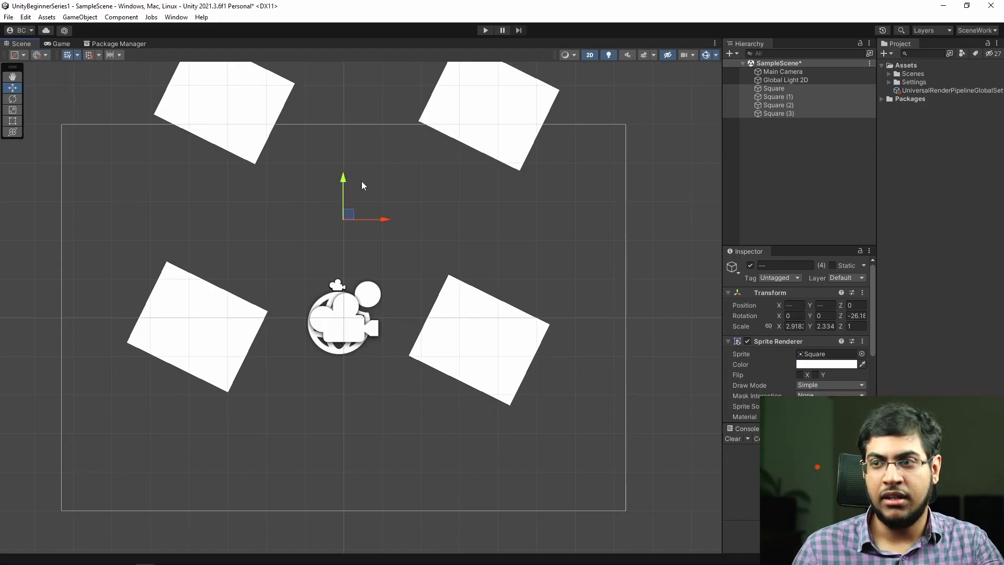
pyautogui.click(56, 78)
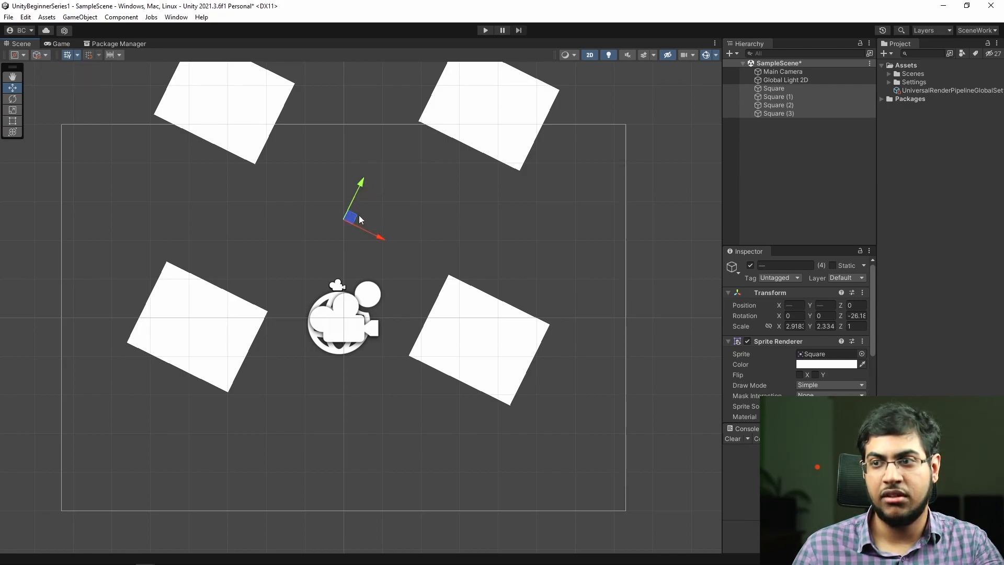
pyautogui.moveTo(358, 186)
pyautogui.mouseDown()
pyautogui.moveTo(393, 133)
pyautogui.moveTo(374, 174)
pyautogui.mouseUp()
# Set the handle position to Pivot and spin each of the four squares around its own pivot to about 673 degrees around Z.
pyautogui.click(21, 58)
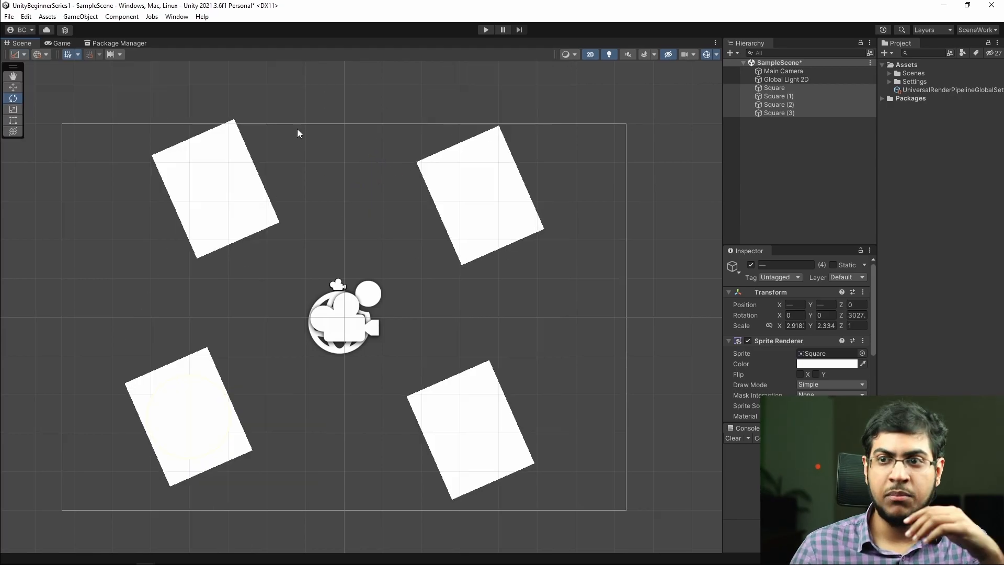
pyautogui.moveTo(297, 129); pyautogui.dragTo(735, 311)
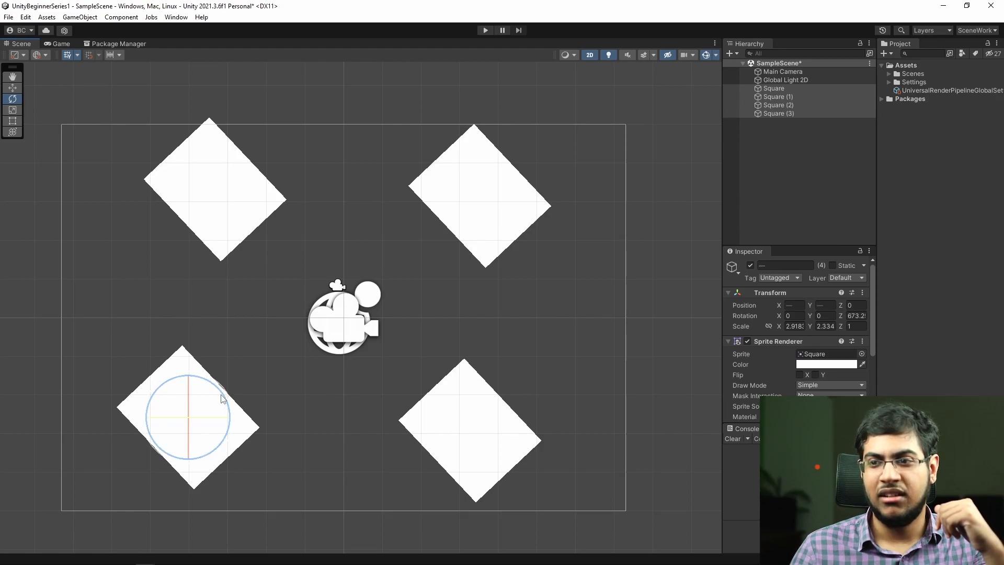